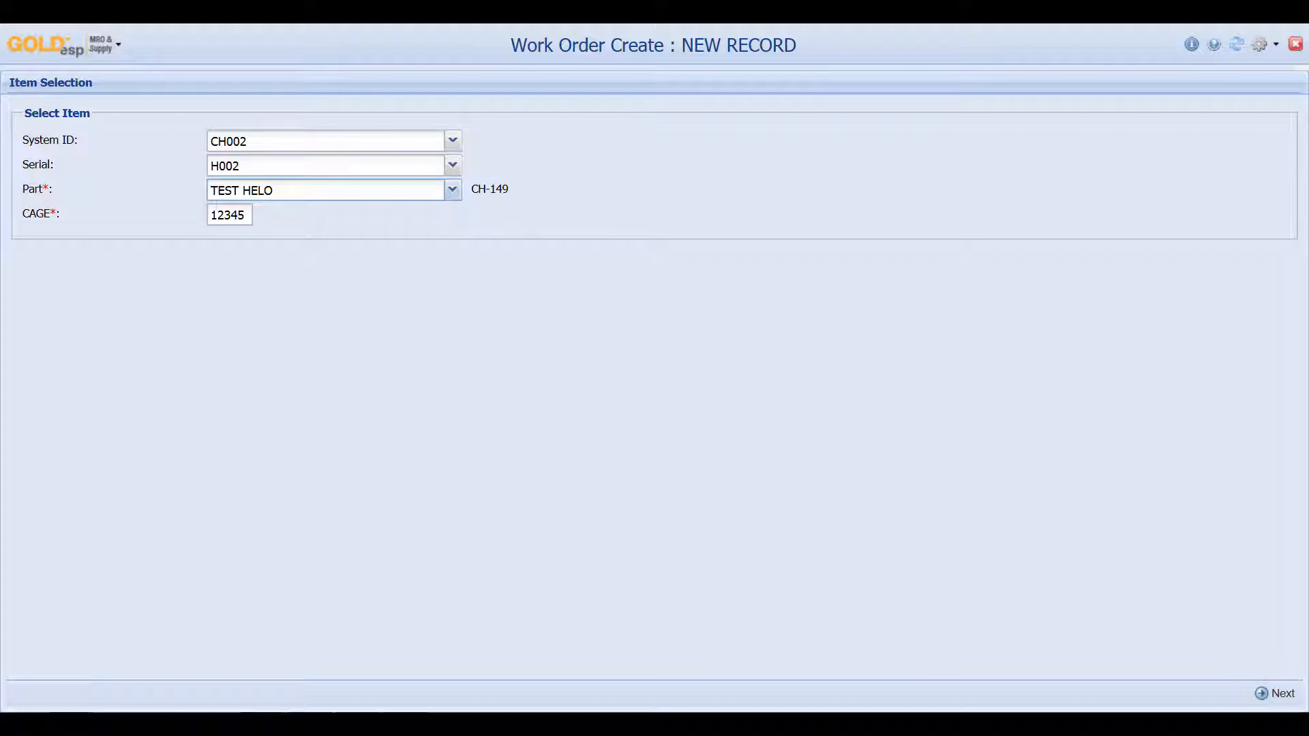
# Choose work type UNSCH and default work order AIRCRAFT VIBRATION for the new work order
pyautogui.click(1275, 693)
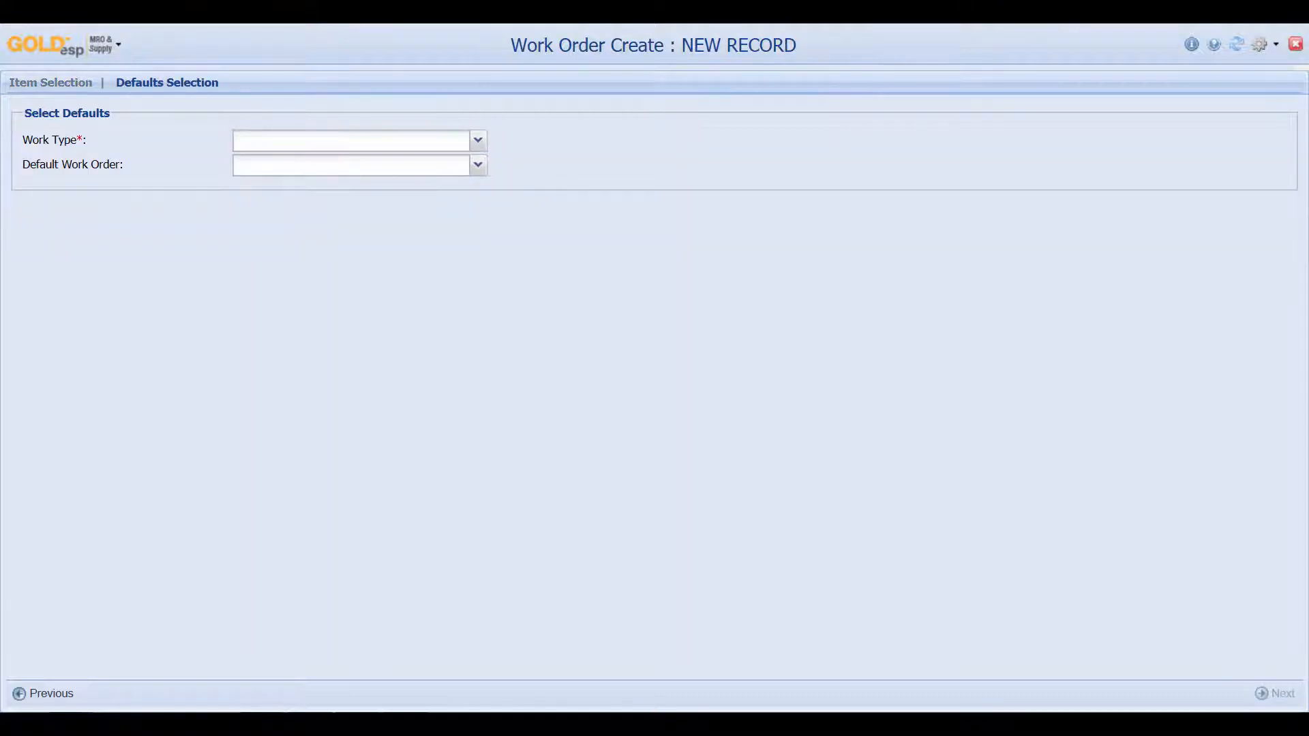
pyautogui.click(478, 140)
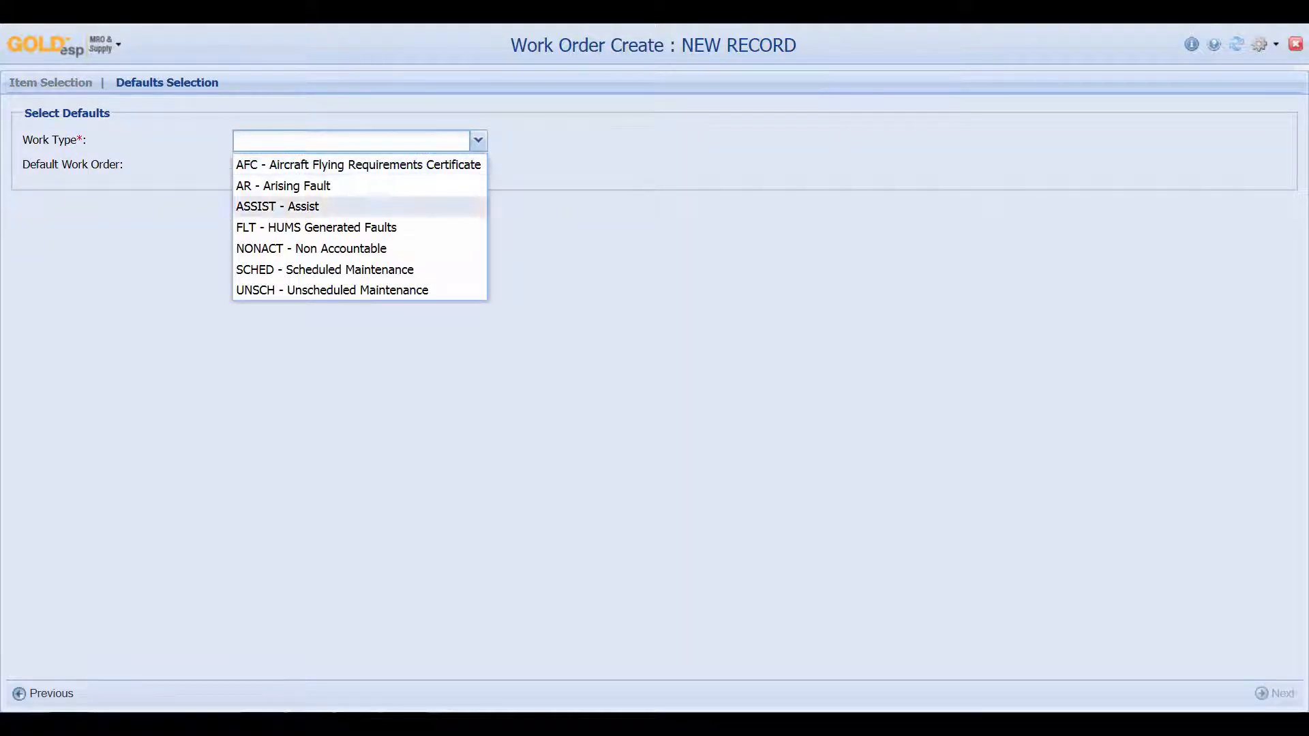
pyautogui.press('Return')
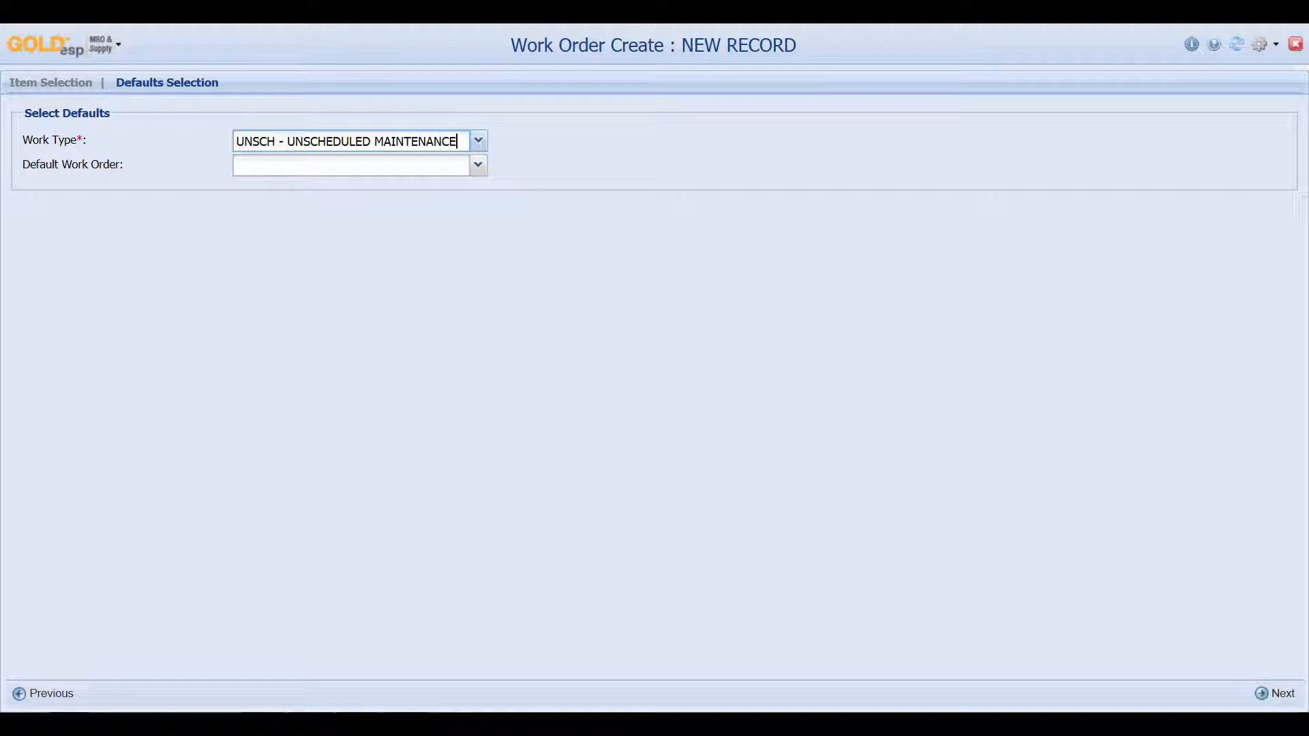
pyautogui.click(478, 165)
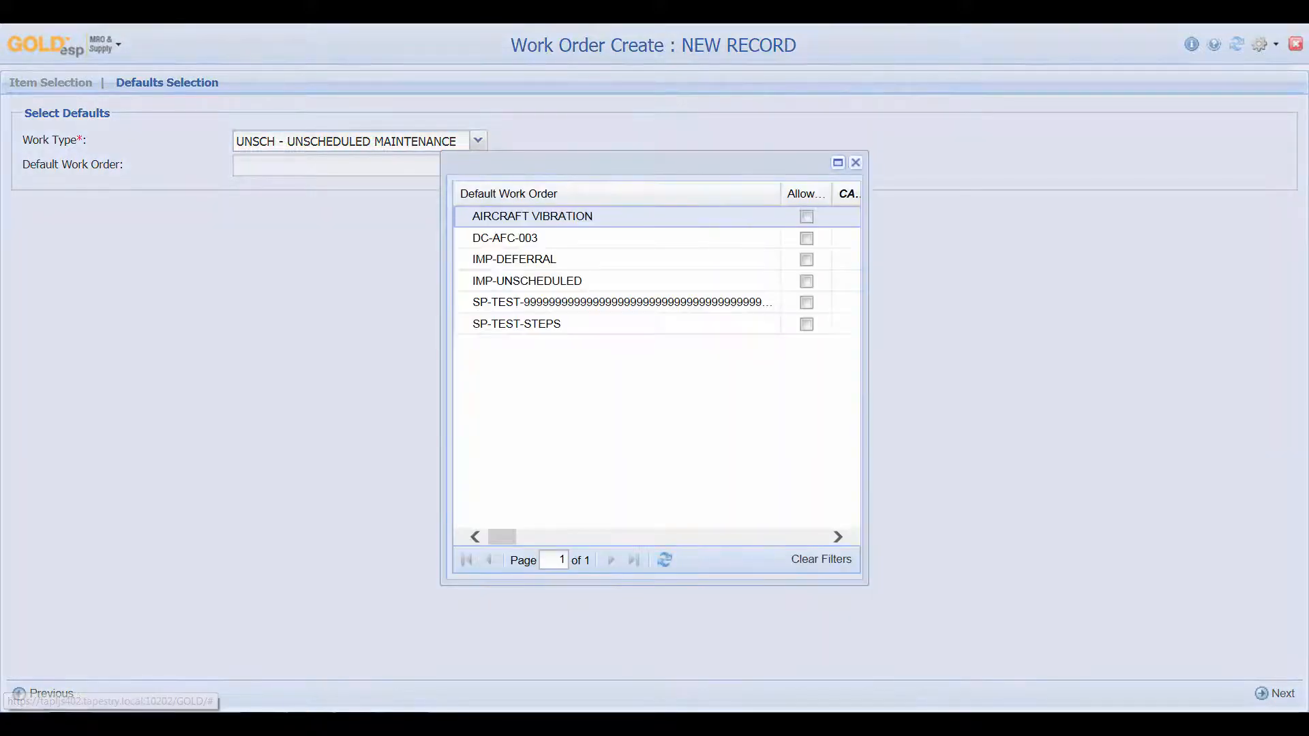
pyautogui.press('Return')
pyautogui.press('Tab')
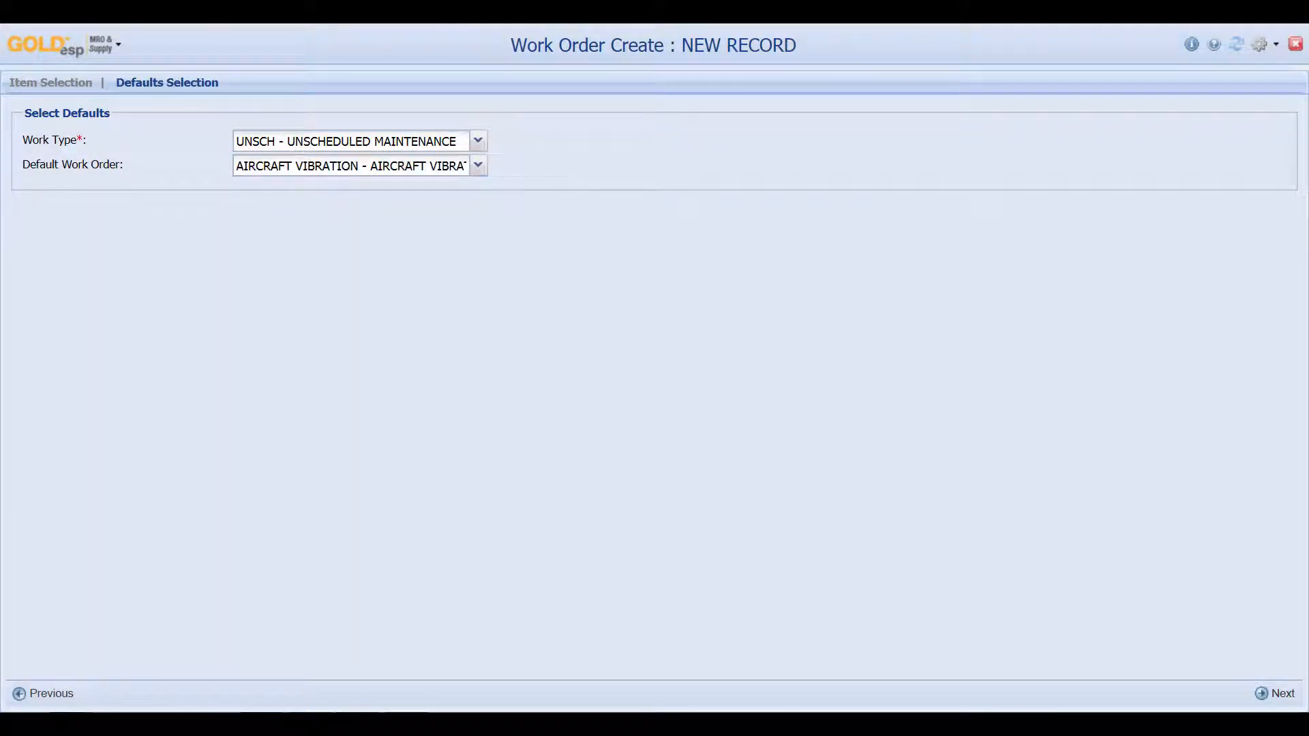
pyautogui.press('Return')
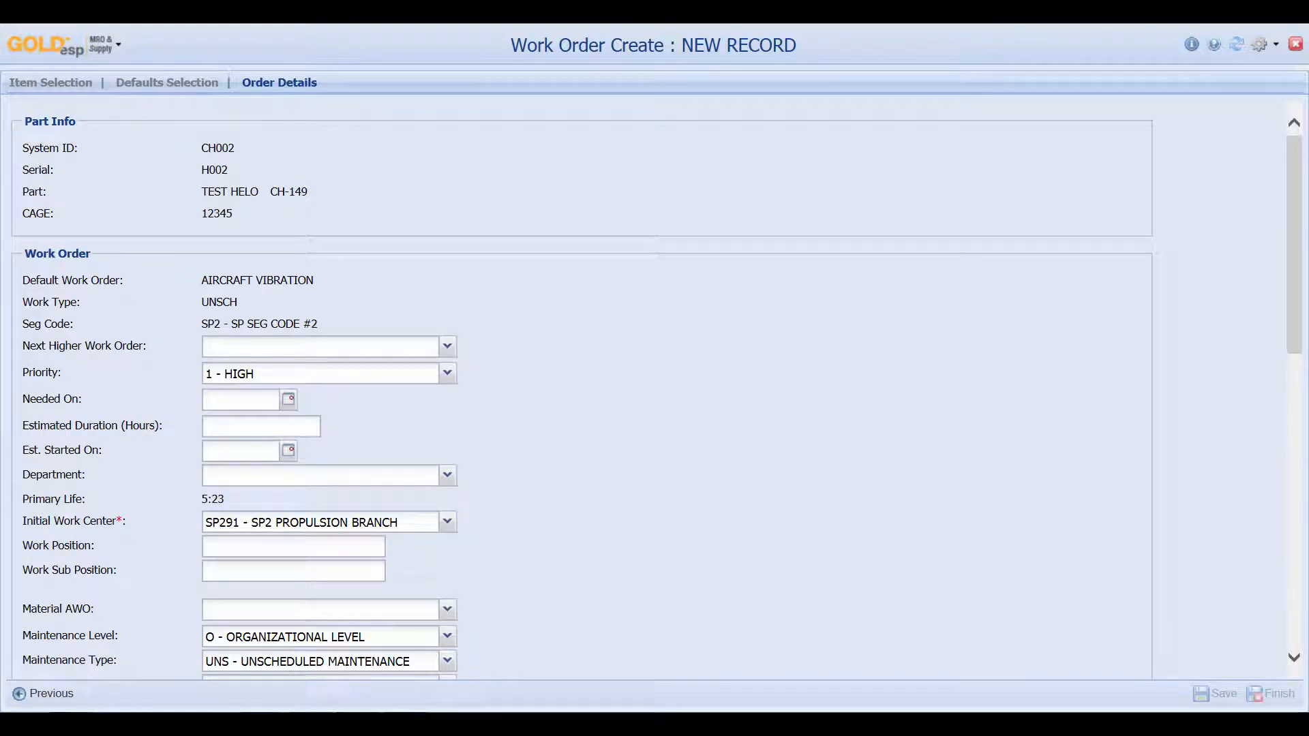
# Set When/How Found to D - IN-FLIGHT: NO ABORT and Discrepancy WUC to 11000
pyautogui.scroll(-6, 579, 388)
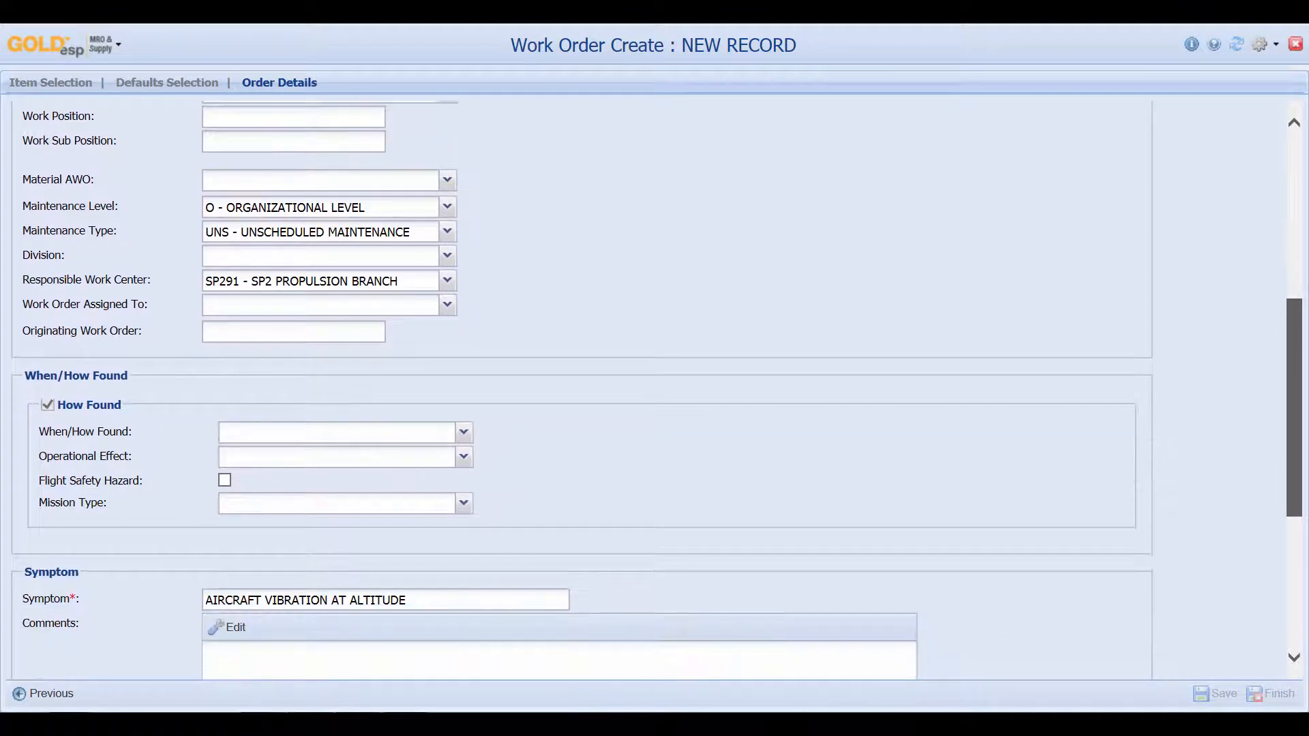
pyautogui.click(464, 432)
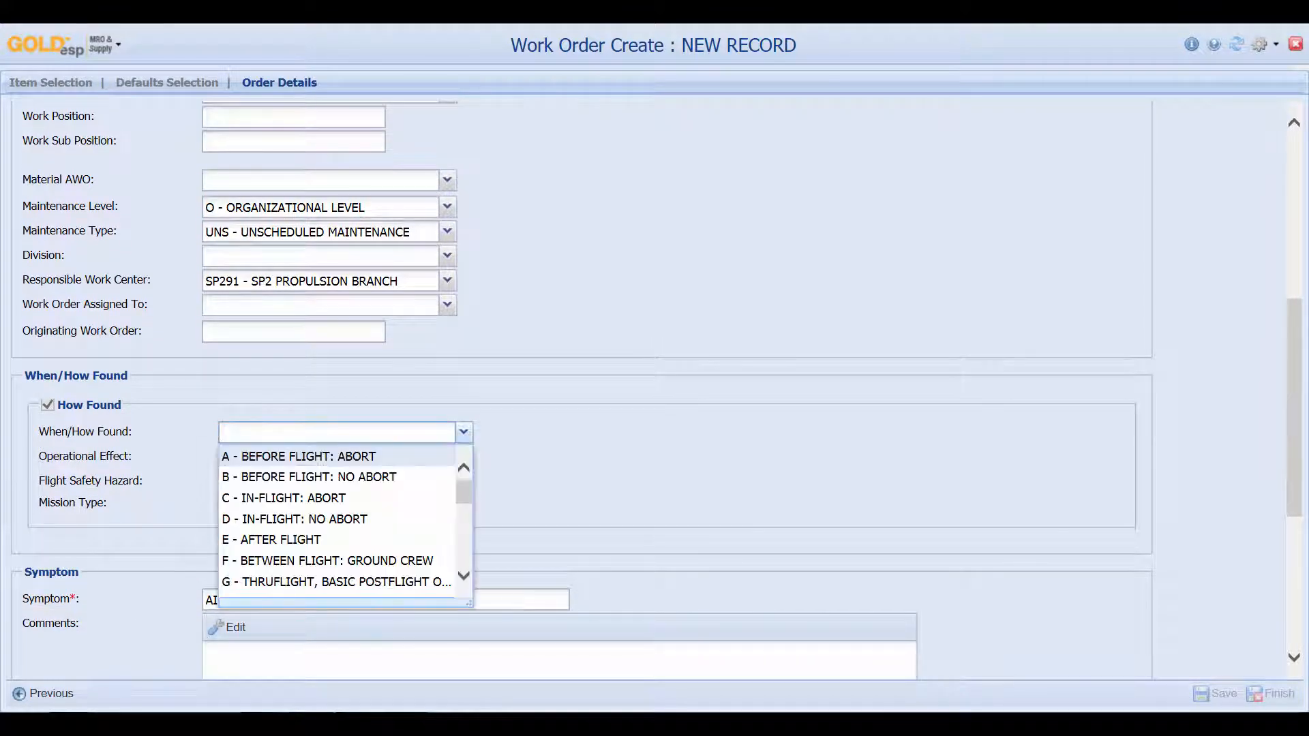
pyautogui.press('Down')
pyautogui.press('Down')
pyautogui.press('Down')
pyautogui.press('Return')
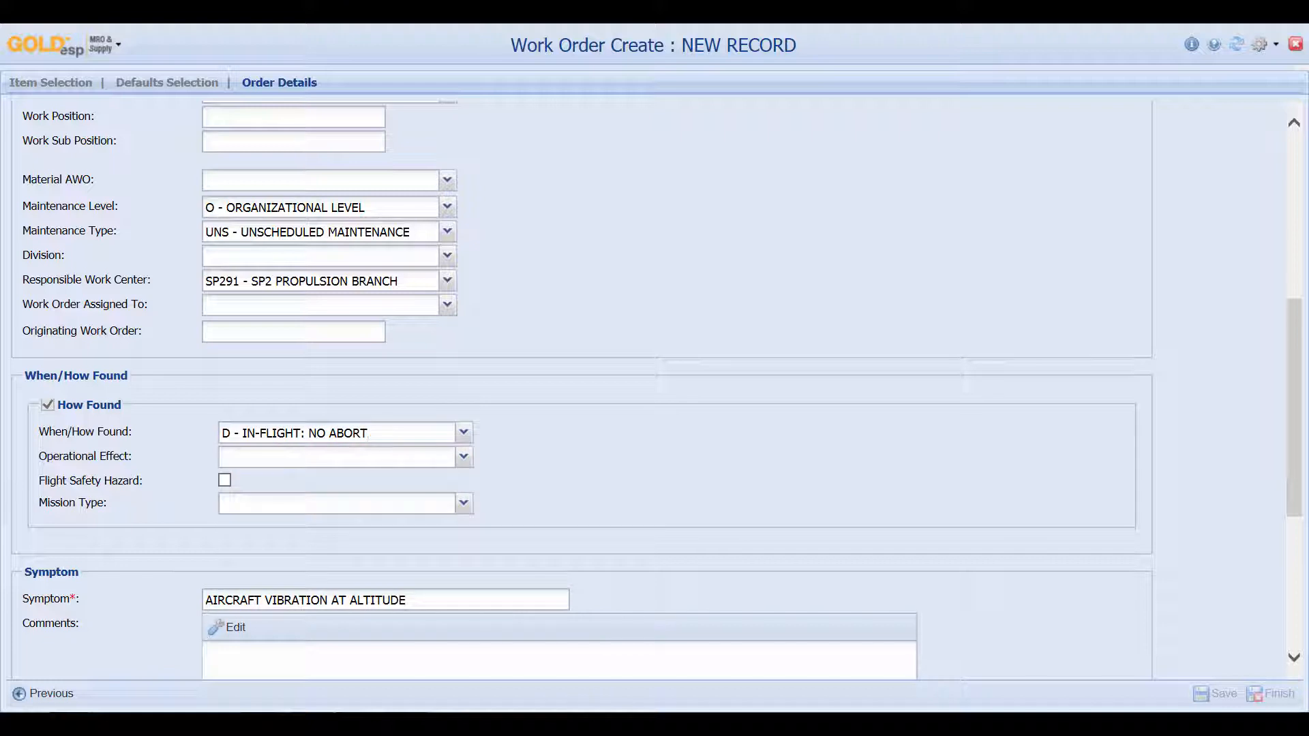
pyautogui.scroll(-5, 580, 388)
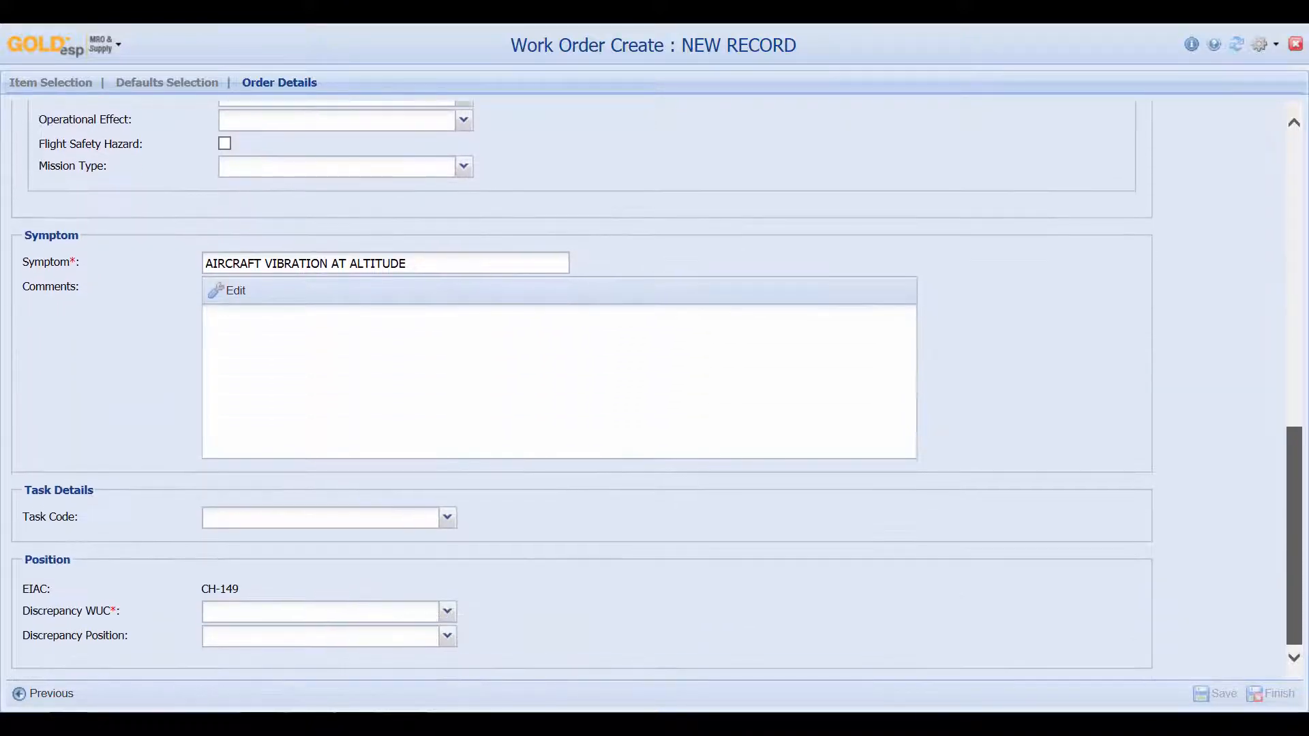
pyautogui.click(321, 612)
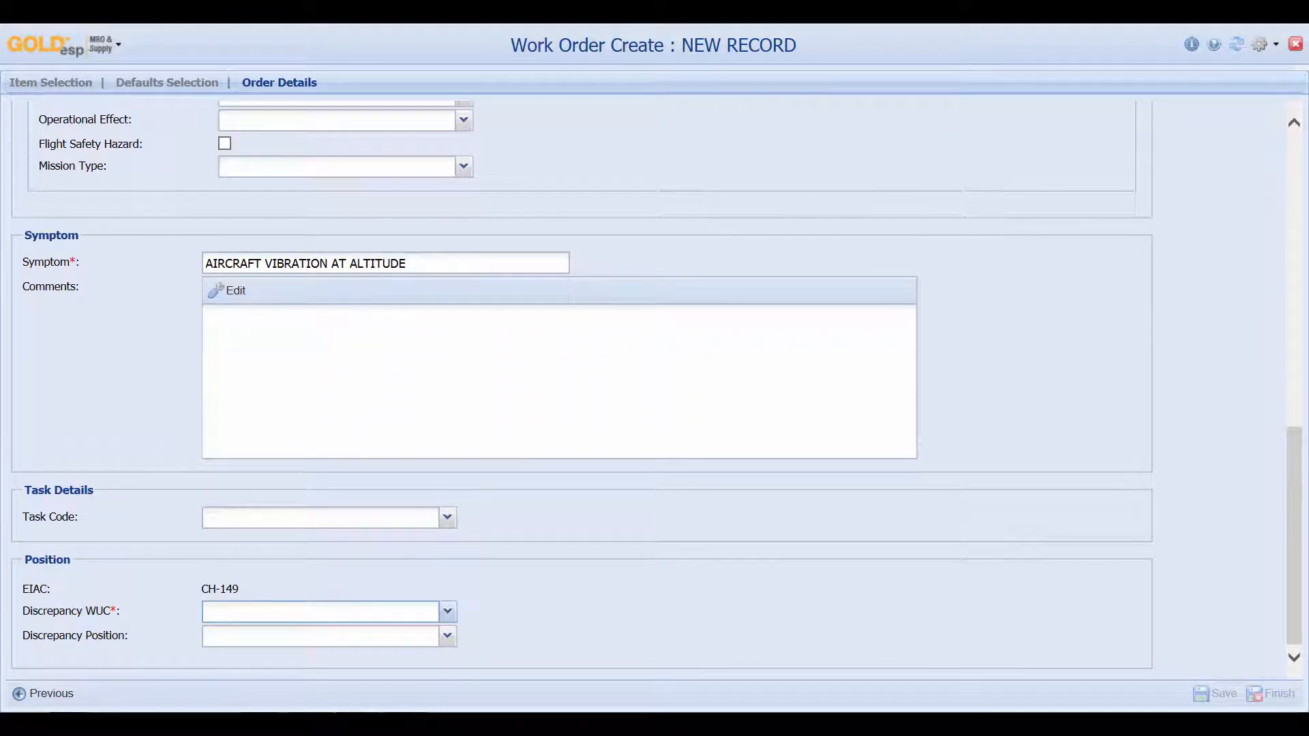
pyautogui.write('11000')
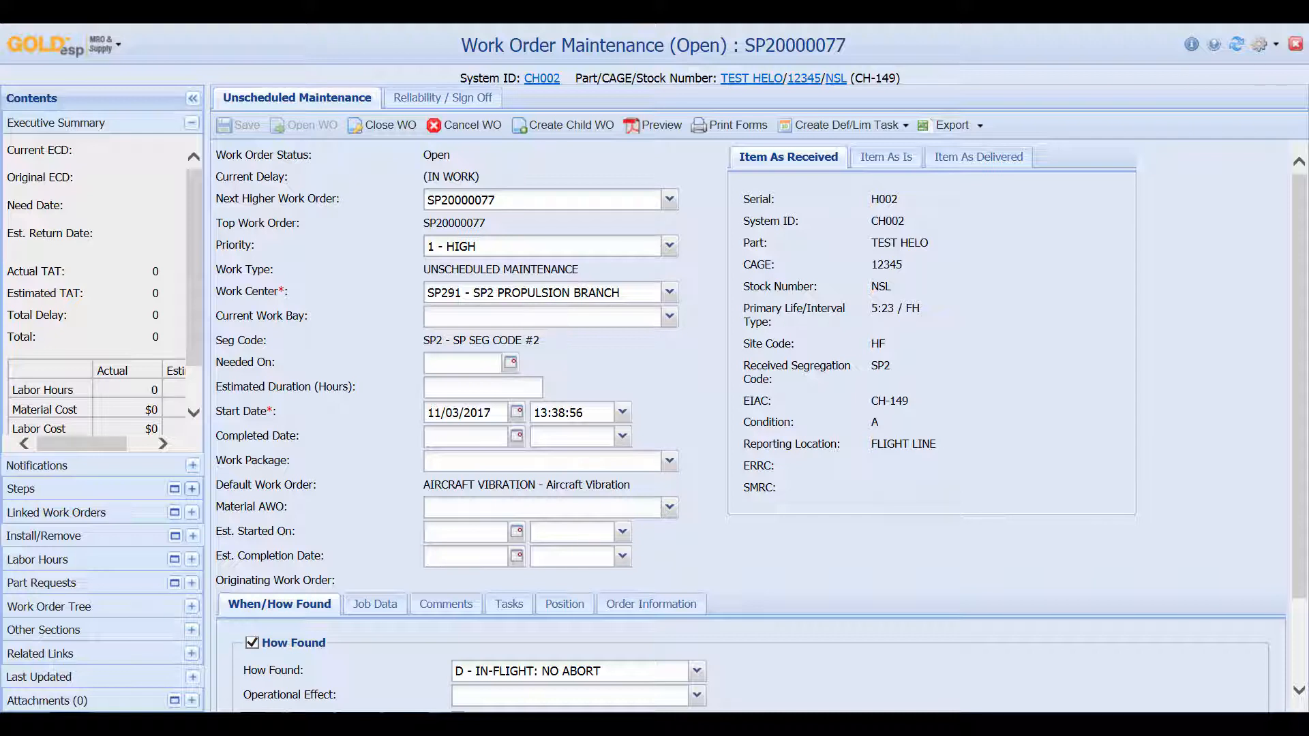
# Expand Notifications, Steps, Linked Work Orders, Install/Remove and Labor Hours for SP20000077
pyautogui.click(192, 465)
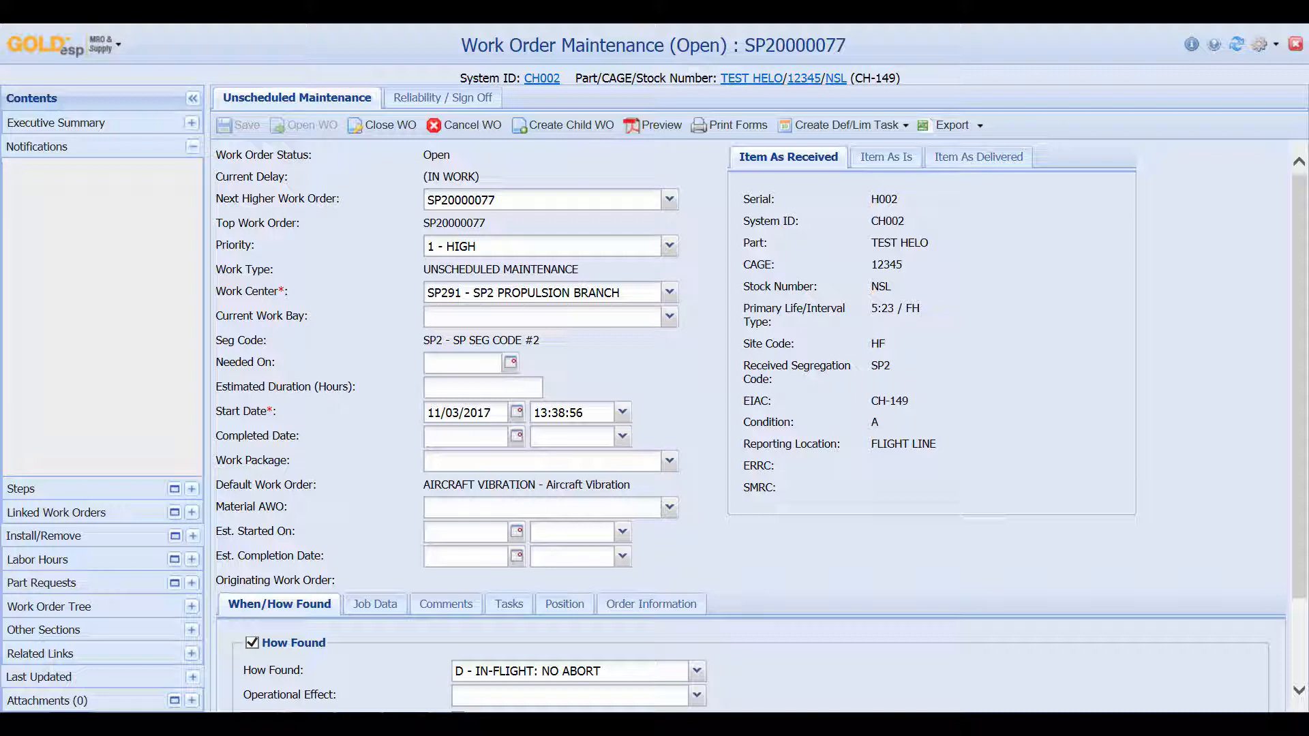
pyautogui.click(191, 489)
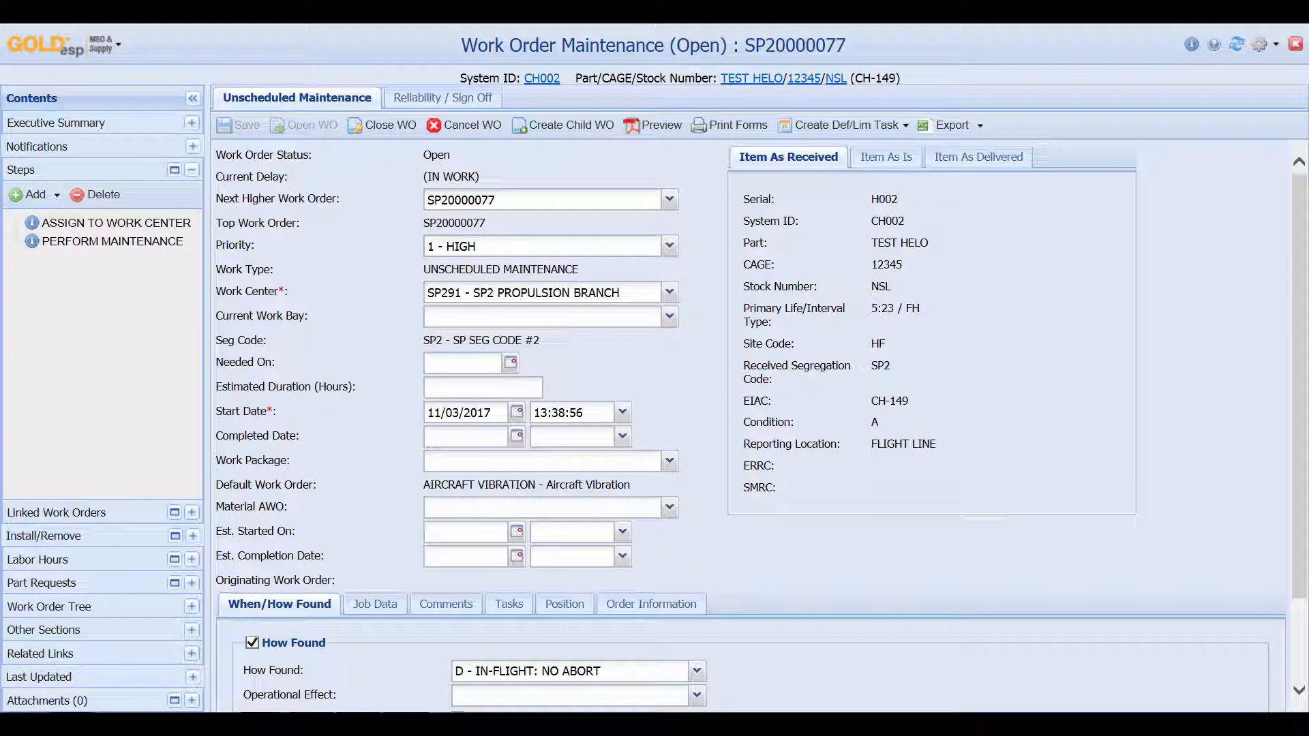
pyautogui.click(192, 512)
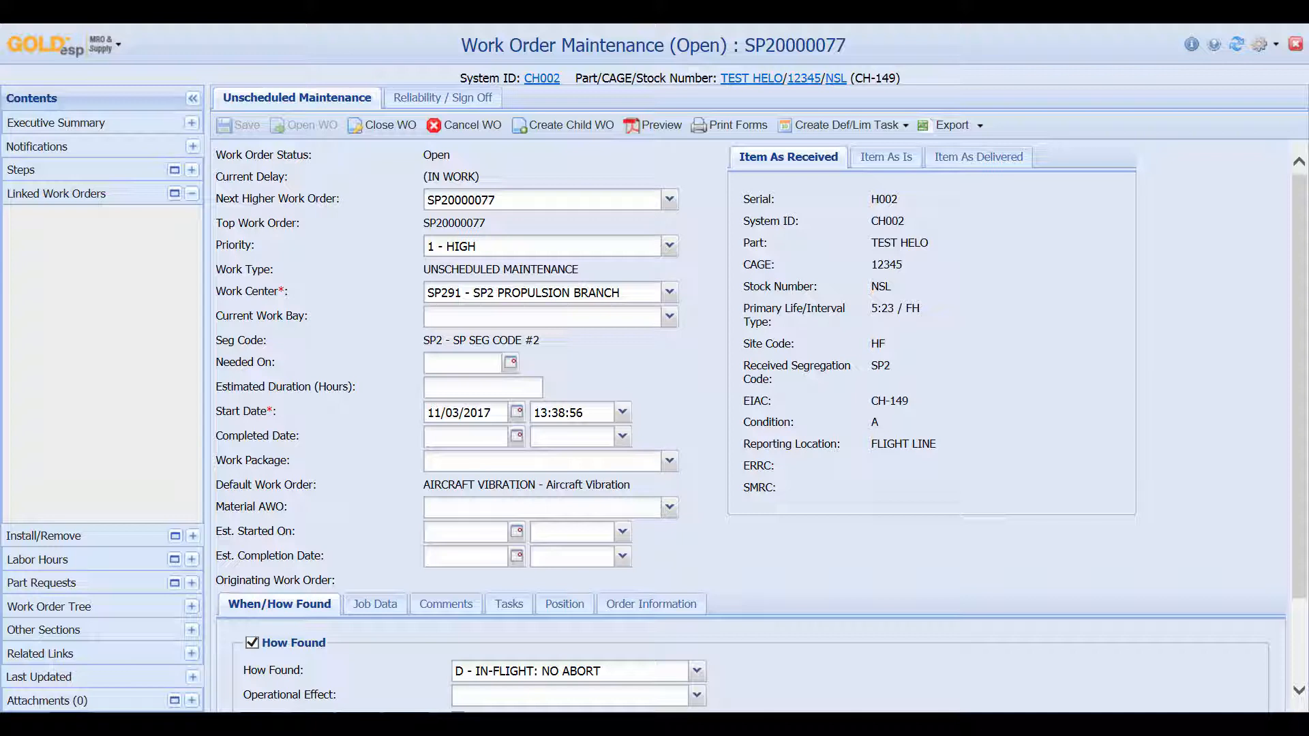
pyautogui.click(192, 536)
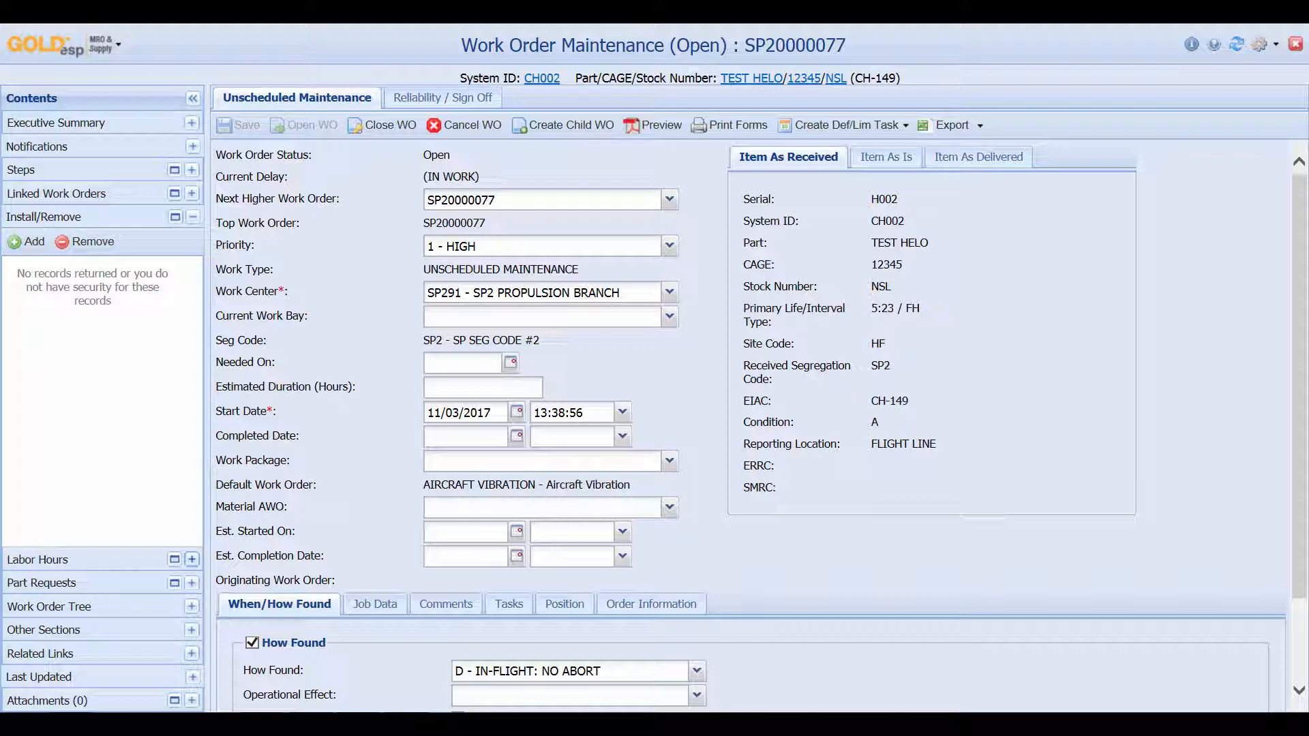
pyautogui.click(192, 560)
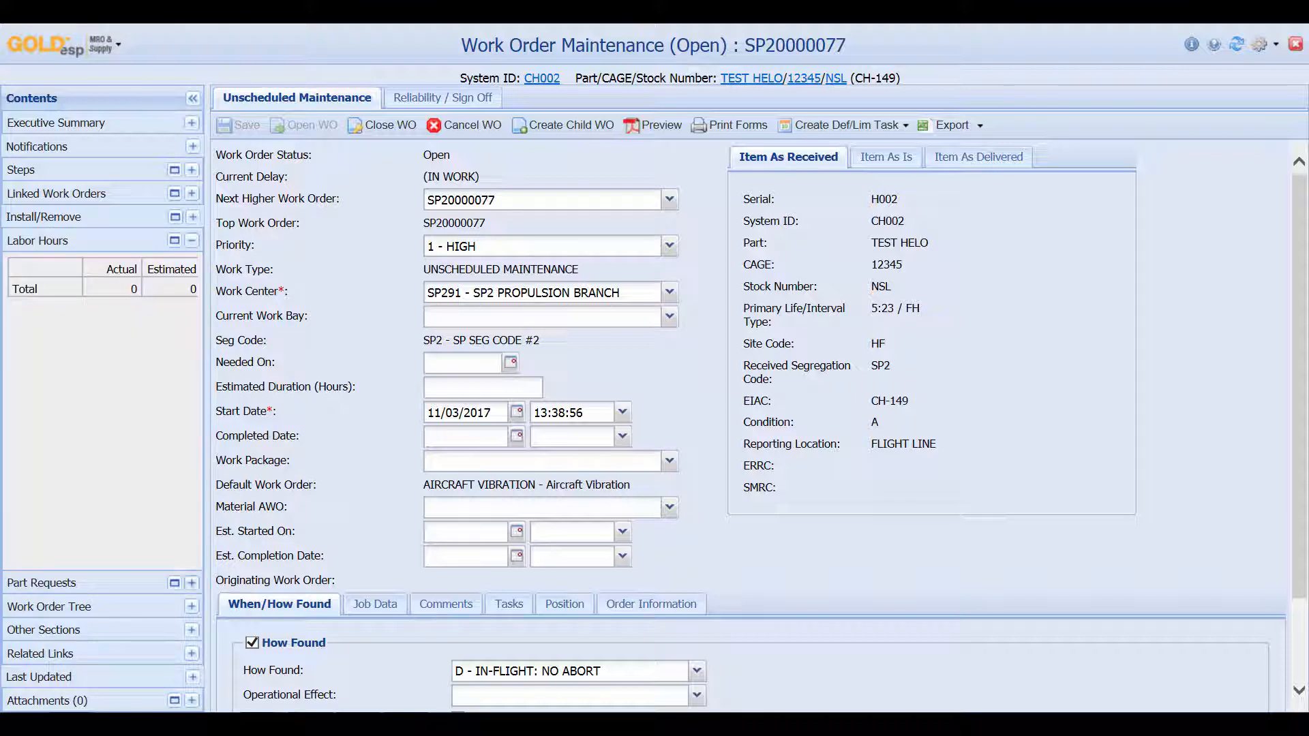
# Expand Part Requests, Work Order Tree, Other Sections, Related Links and Last Updated sections
pyautogui.click(192, 583)
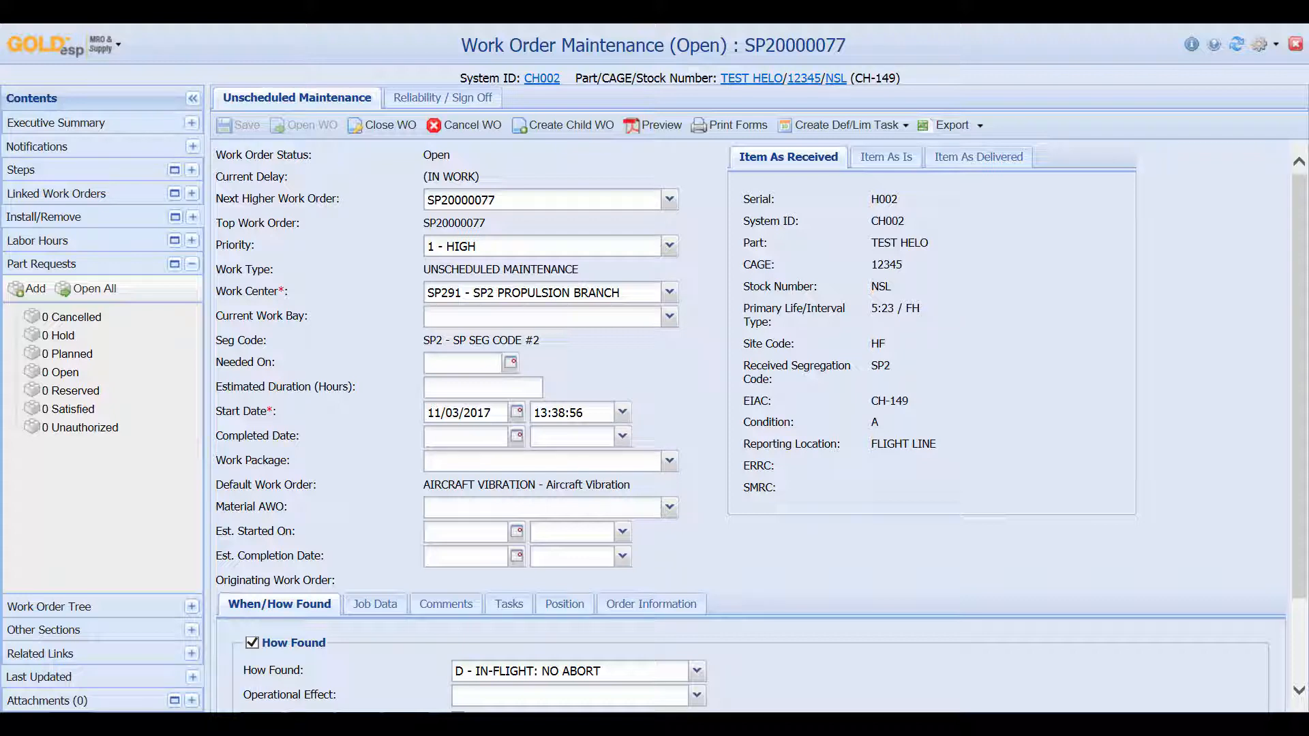
pyautogui.click(192, 606)
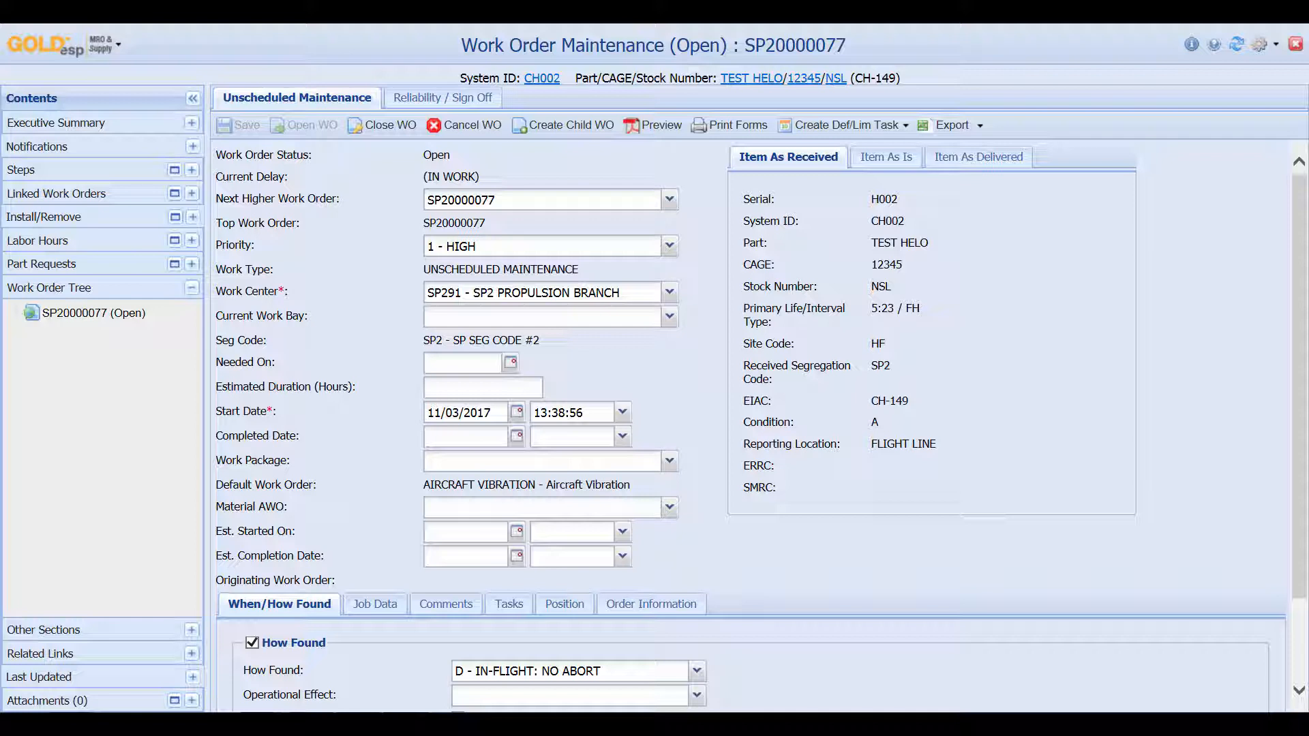
pyautogui.click(191, 629)
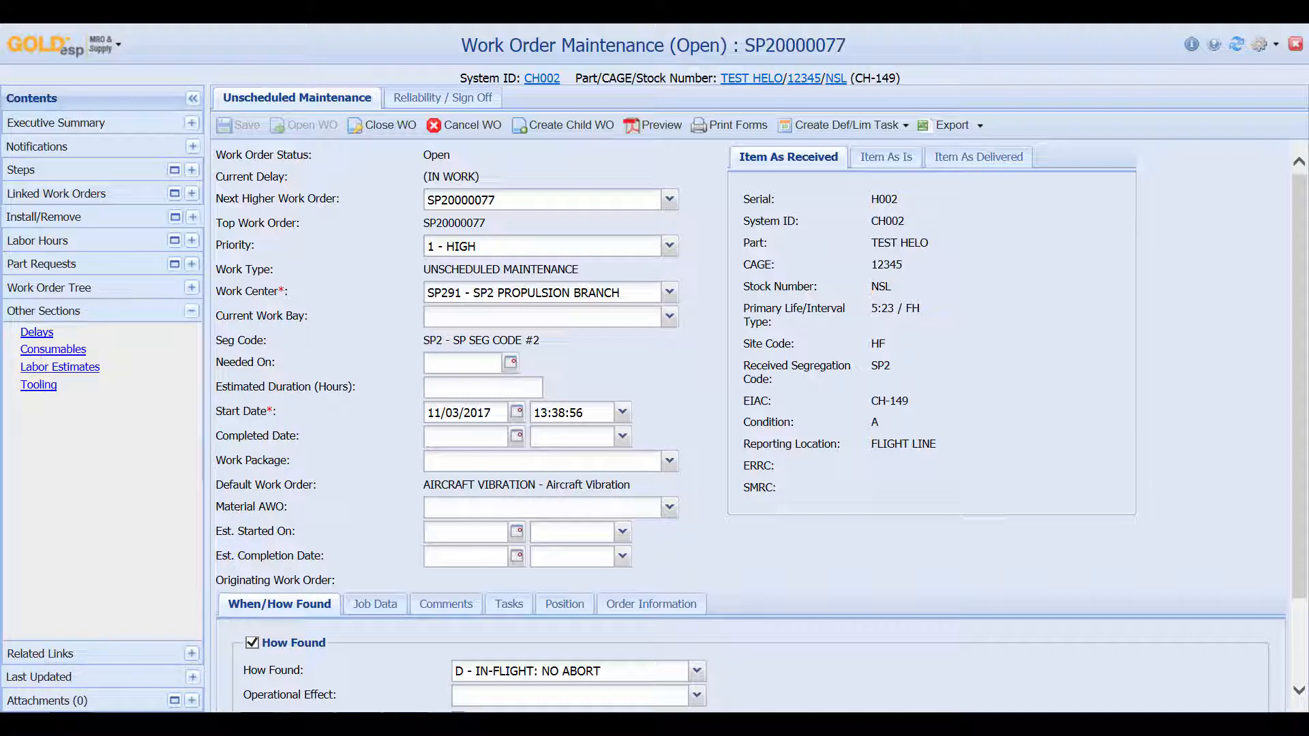
pyautogui.click(191, 654)
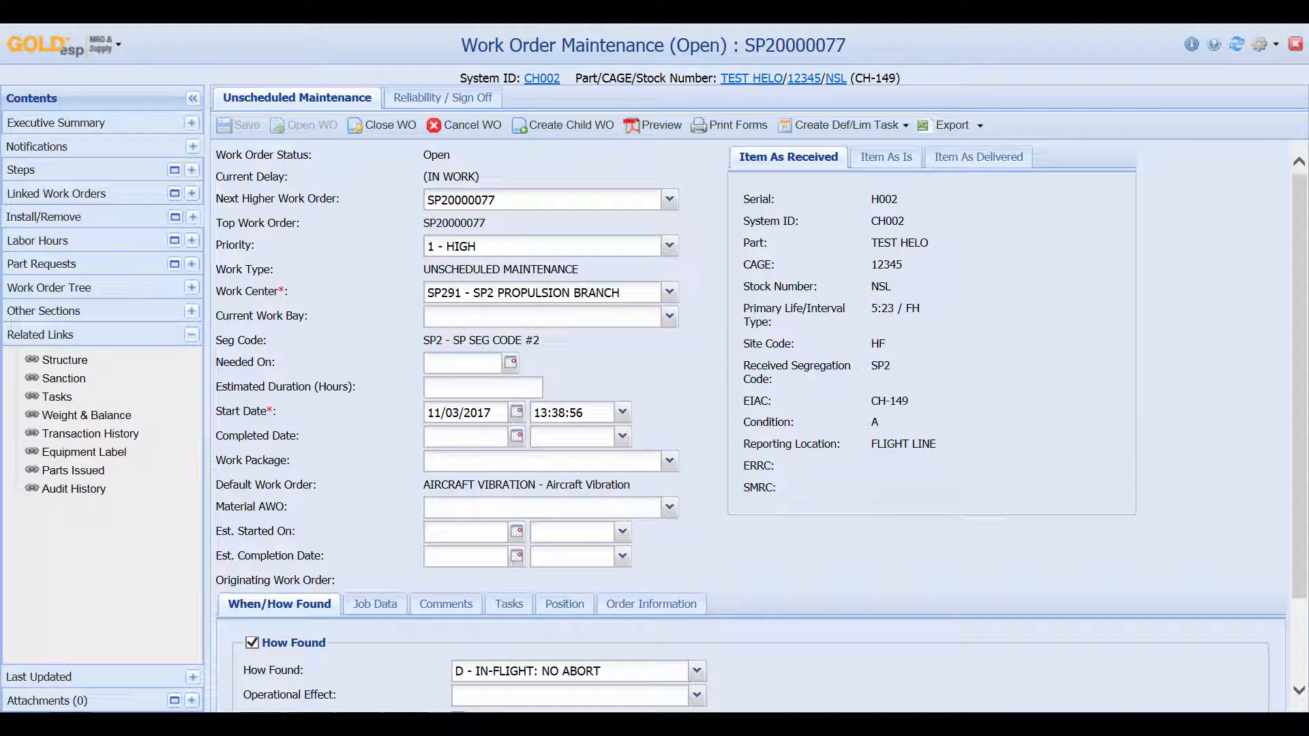
pyautogui.click(193, 677)
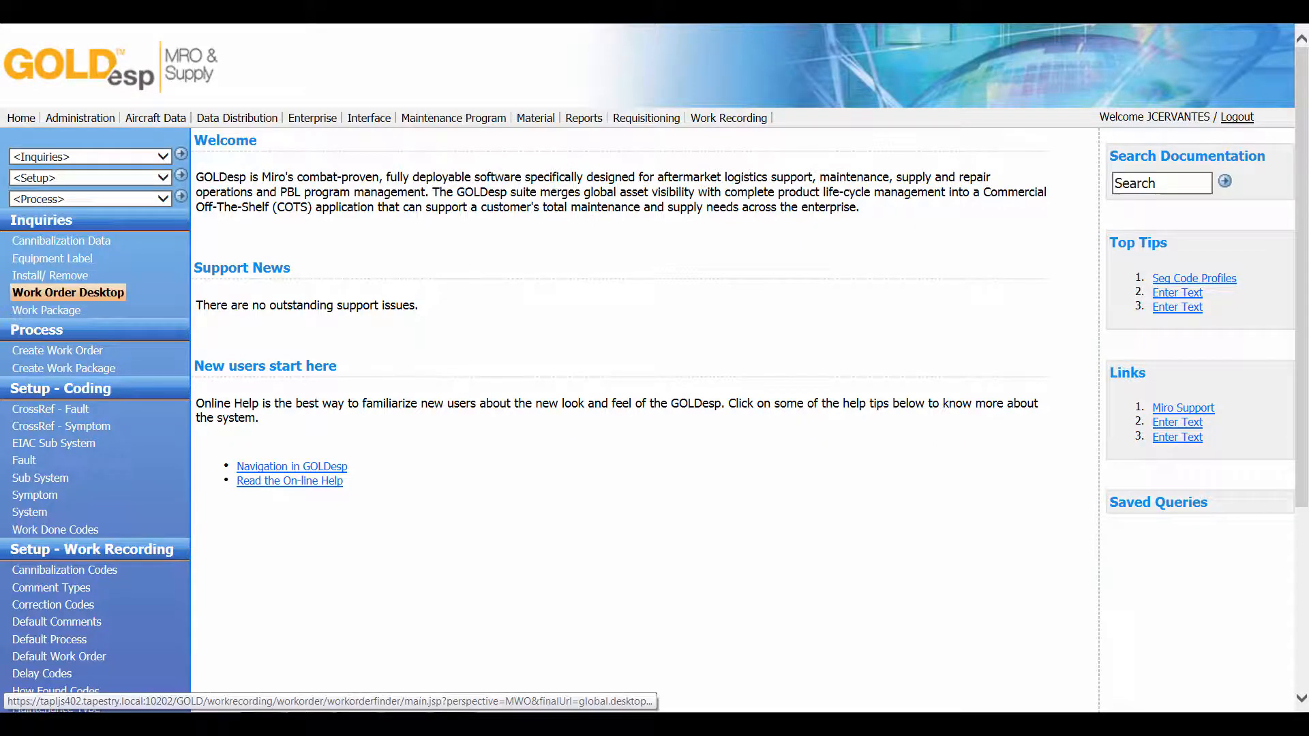
# In the Work Order Desktop, filter Status Code to Open
pyautogui.click(68, 293)
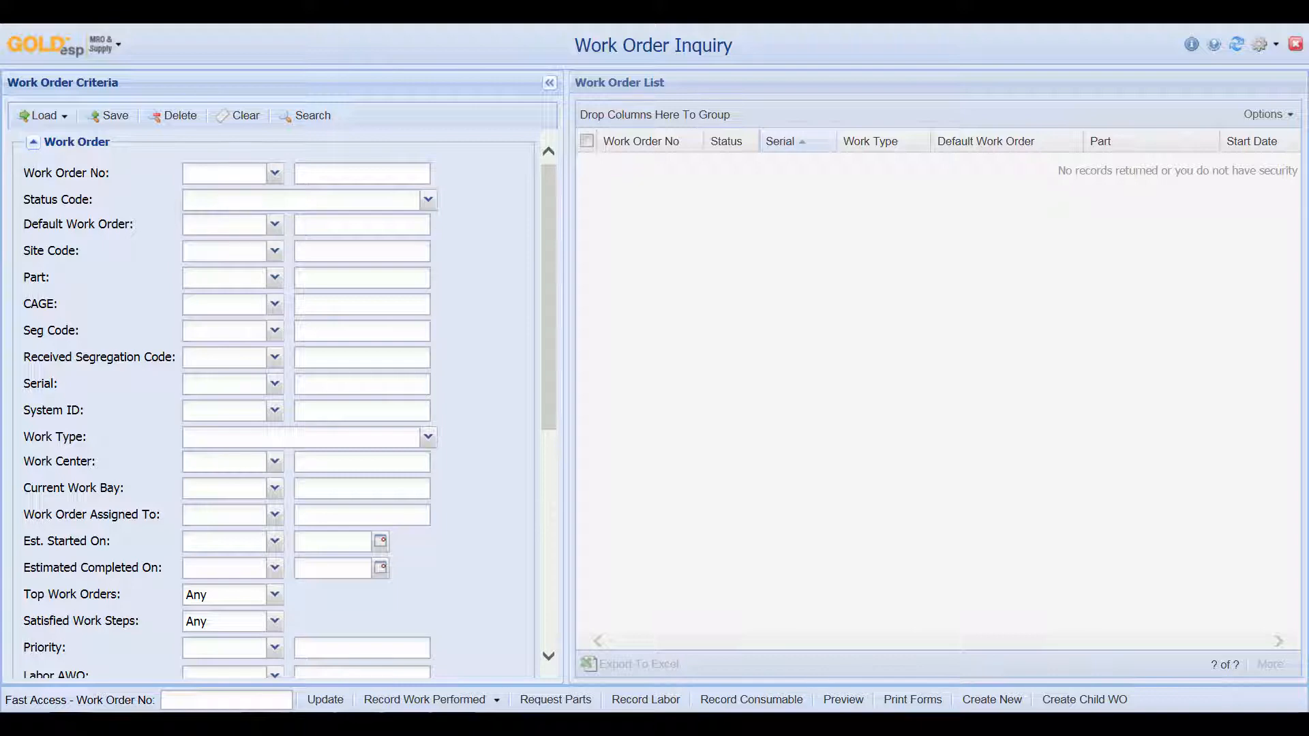
pyautogui.click(428, 200)
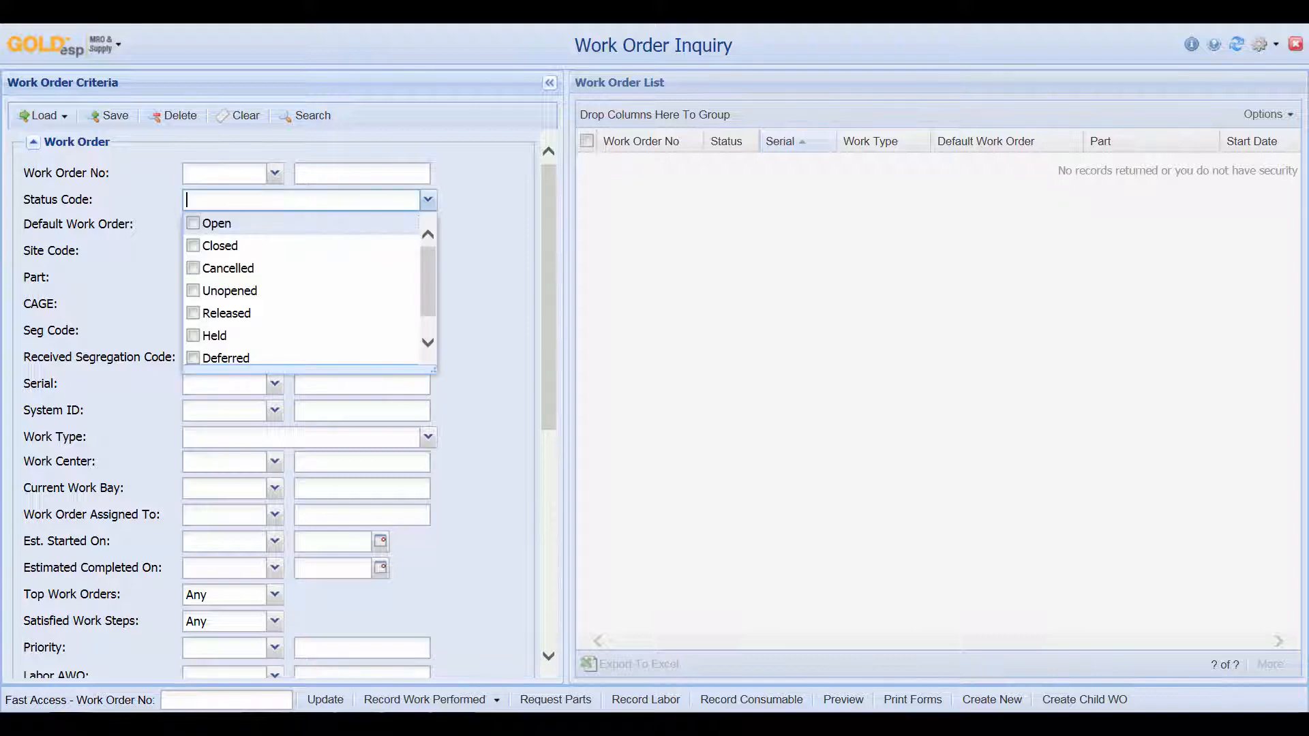
pyautogui.click(193, 224)
pyautogui.moveTo(549, 273); pyautogui.dragTo(549, 486)
# Set the Last Updated Start Date to today, 11/03/2017, and run the search
pyautogui.click(33, 650)
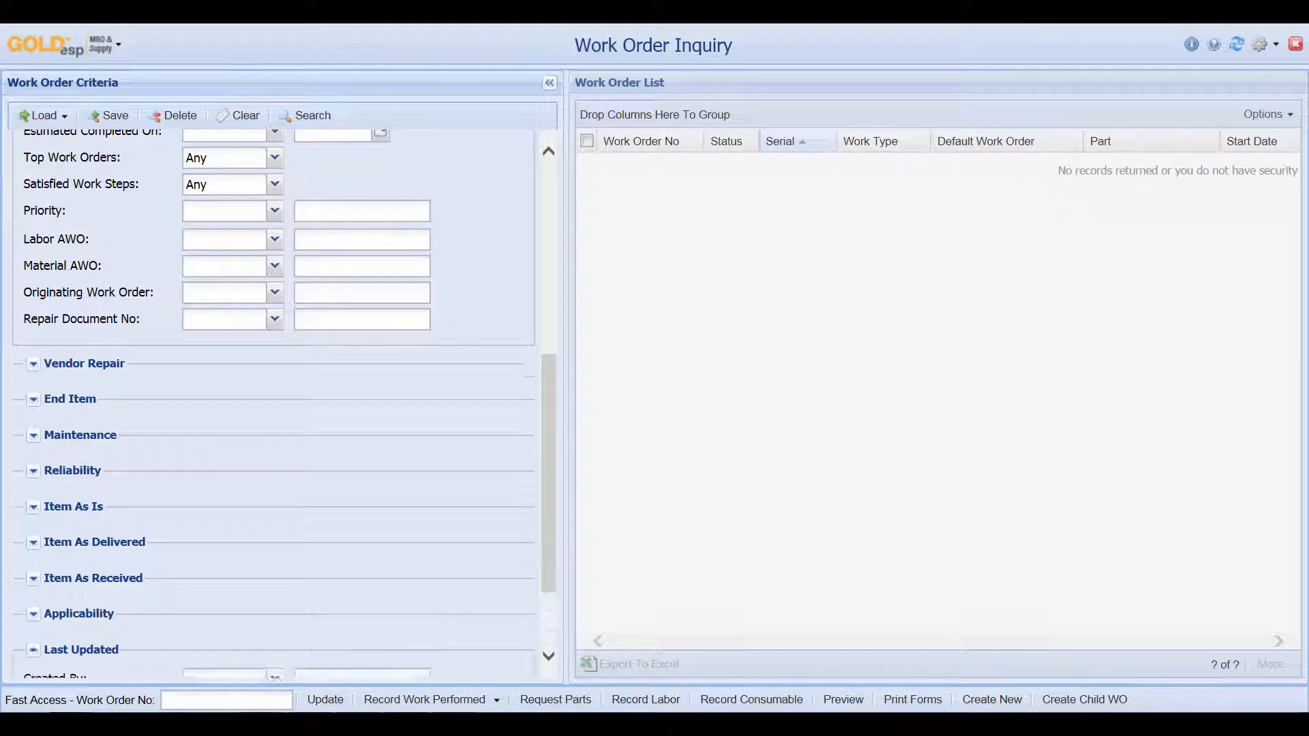
pyautogui.moveTo(549, 474); pyautogui.dragTo(549, 525)
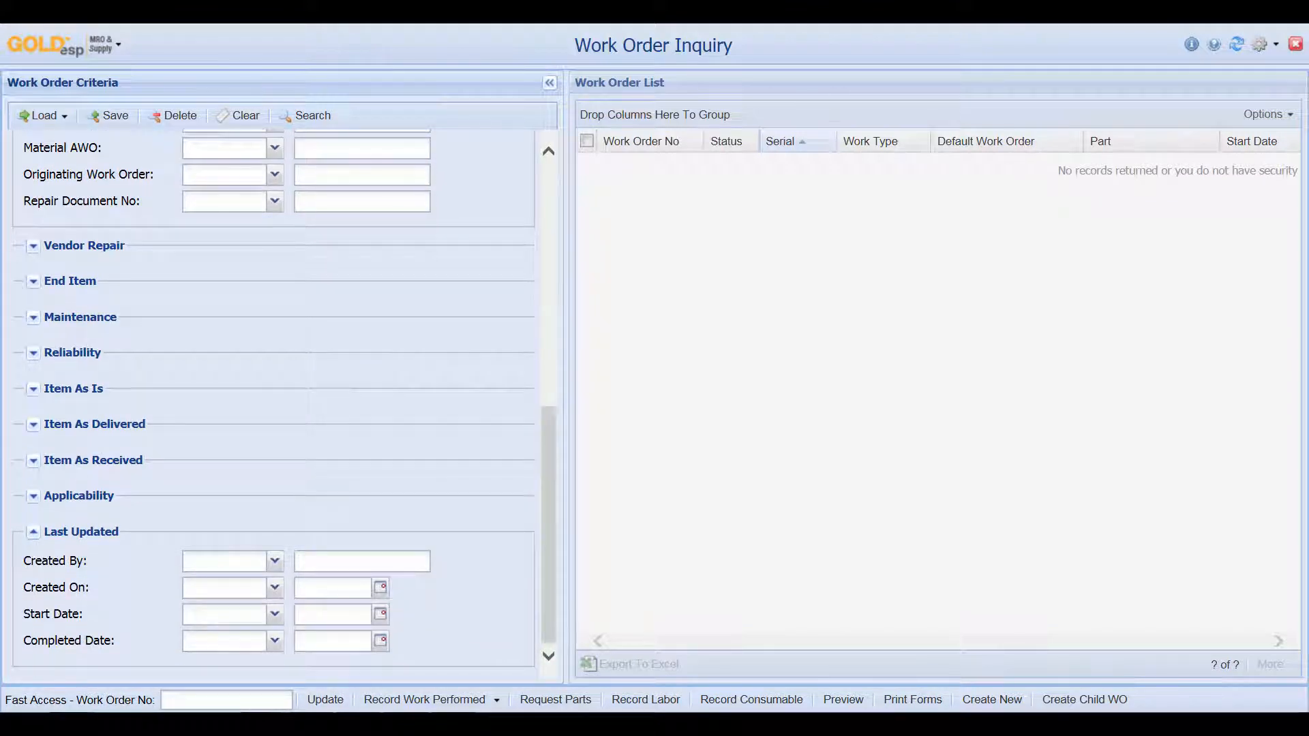
pyautogui.click(379, 614)
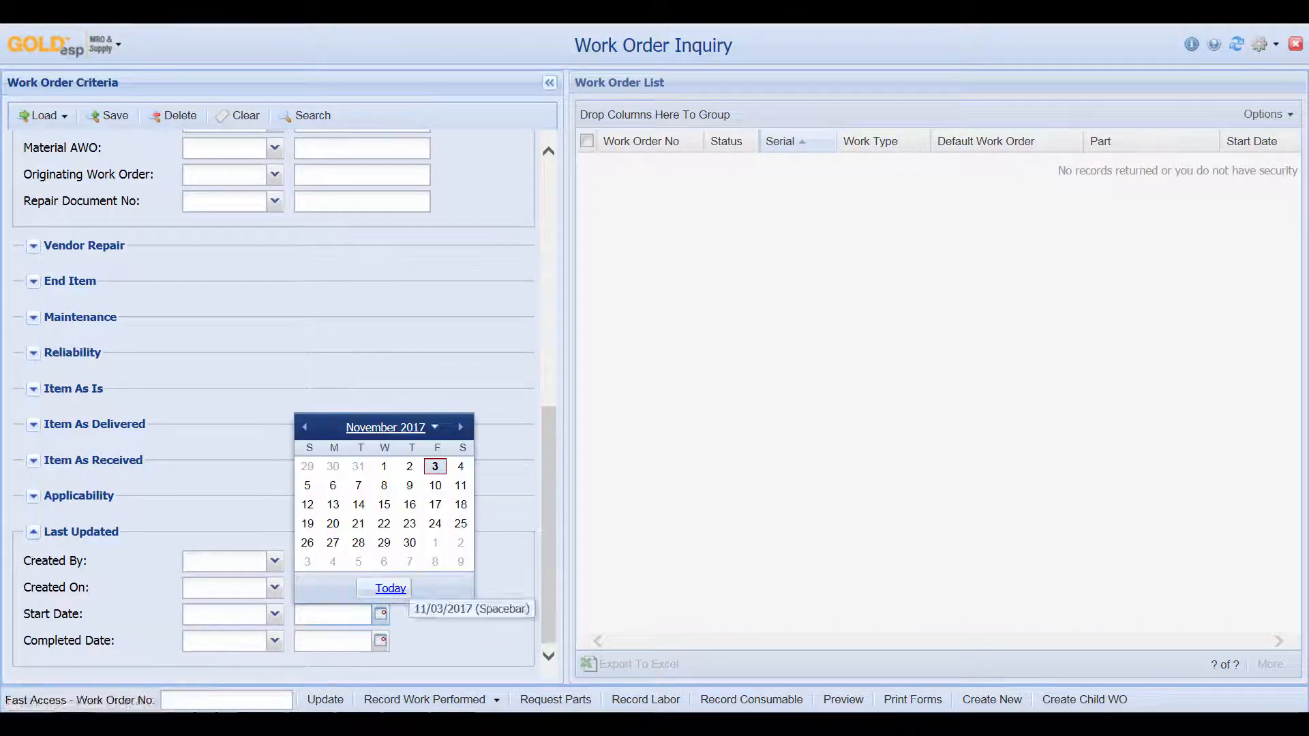
pyautogui.click(386, 587)
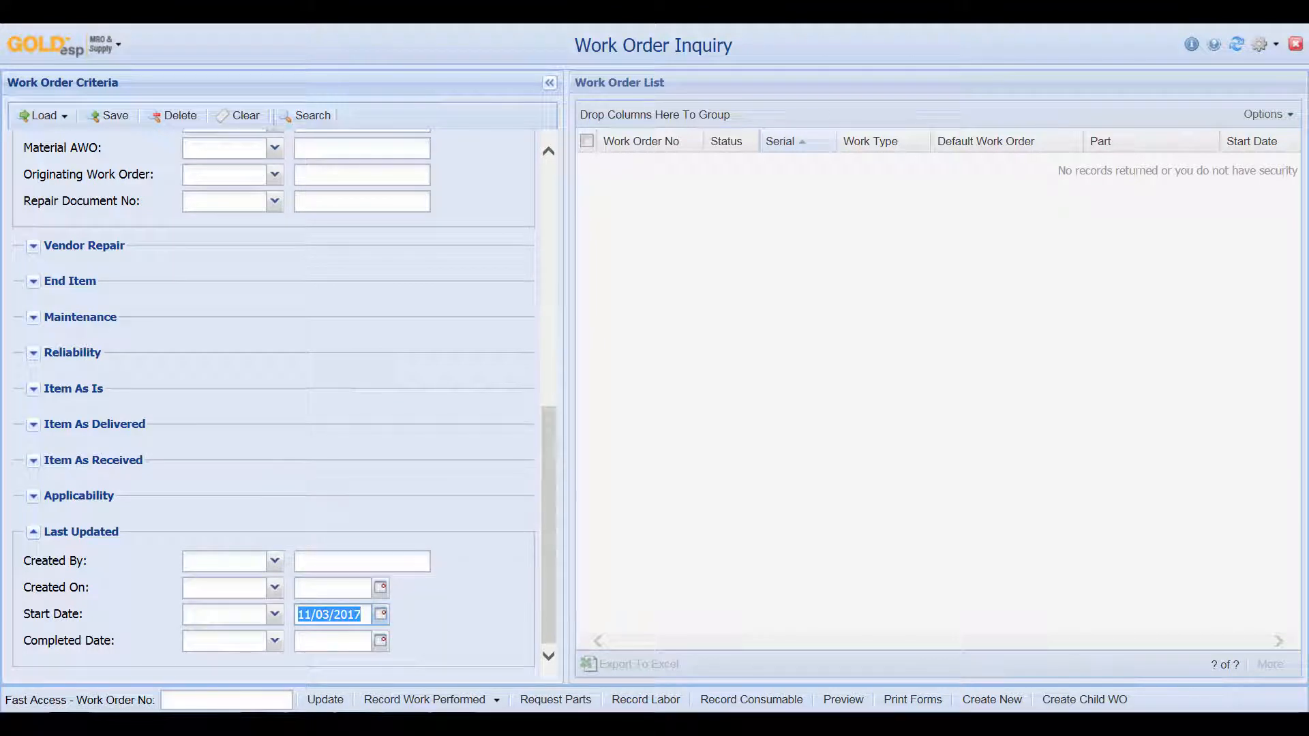
pyautogui.click(305, 115)
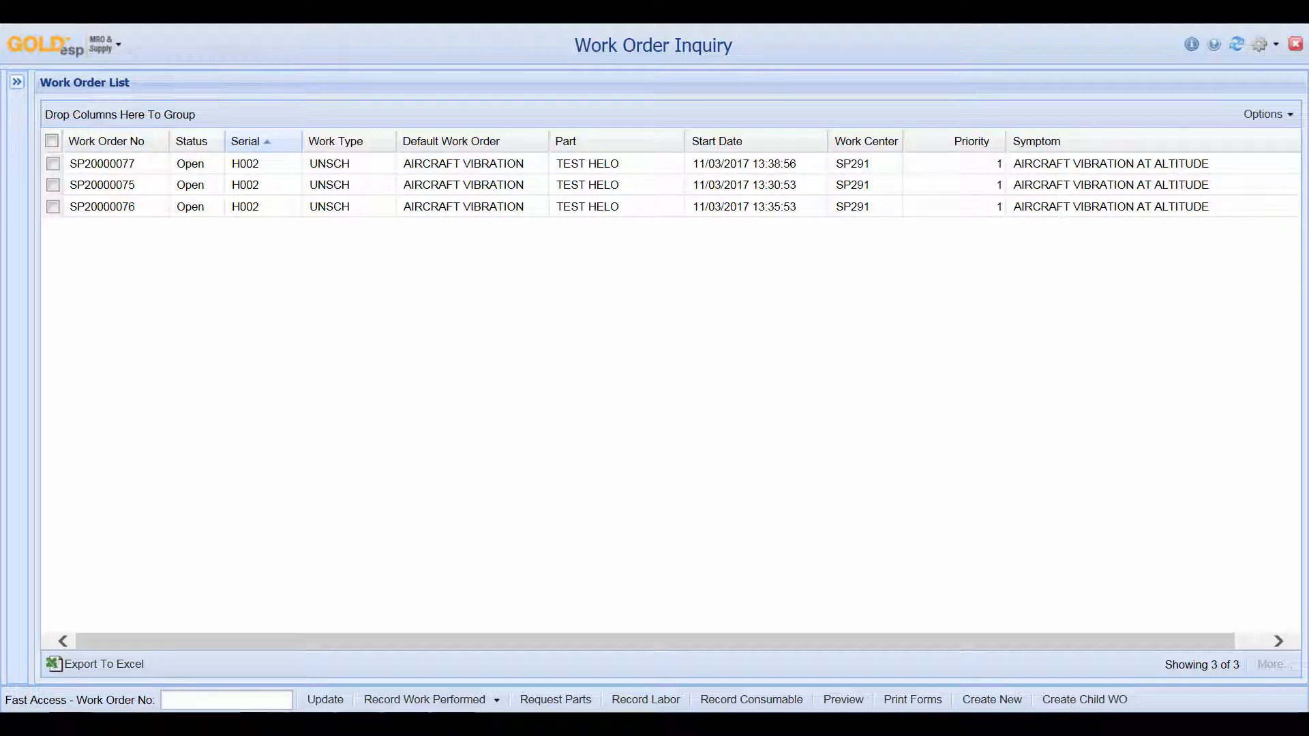
# Clear the Start Date filter from the work order search criteria
pyautogui.click(17, 82)
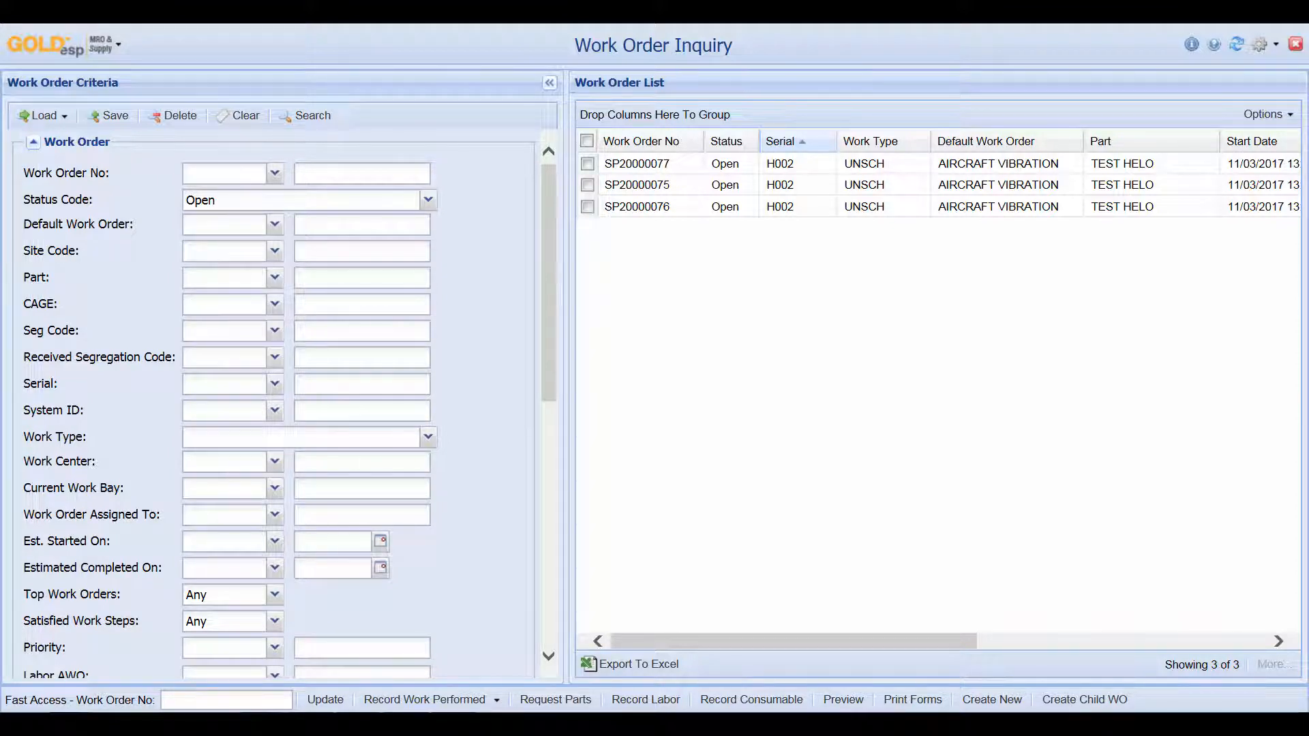
pyautogui.scroll(-10, 273, 402)
pyautogui.click(332, 614)
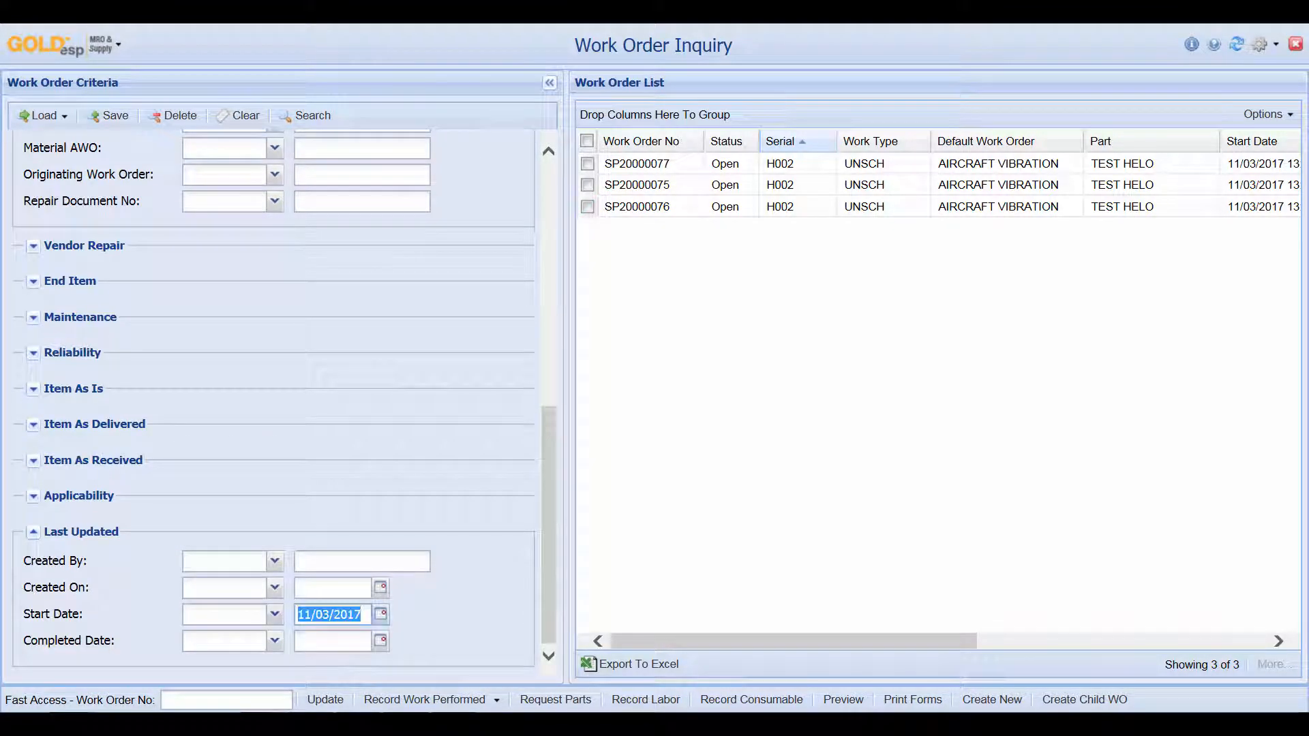
pyautogui.press('BackSpace')
# Search open work orders for work center SP191 and begin saving the criteria as a query
pyautogui.scroll(10, 272, 402)
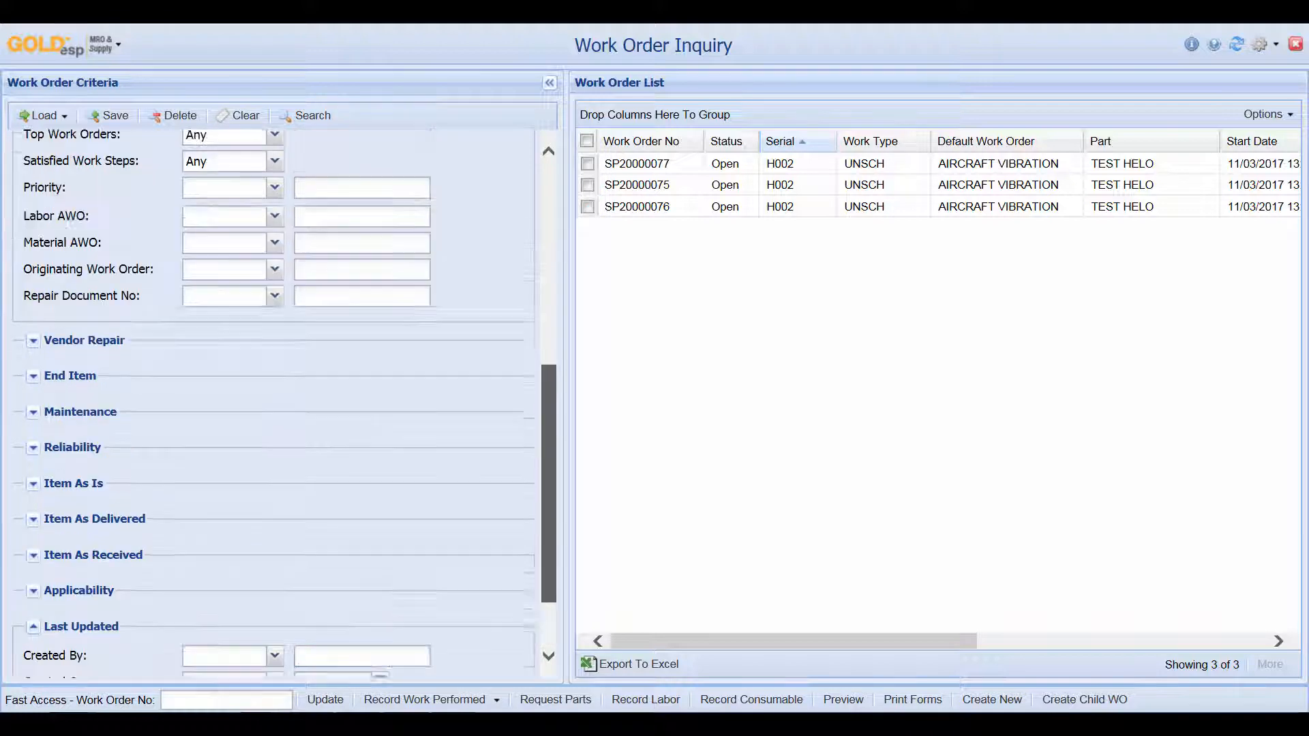
pyautogui.scroll(3, 272, 402)
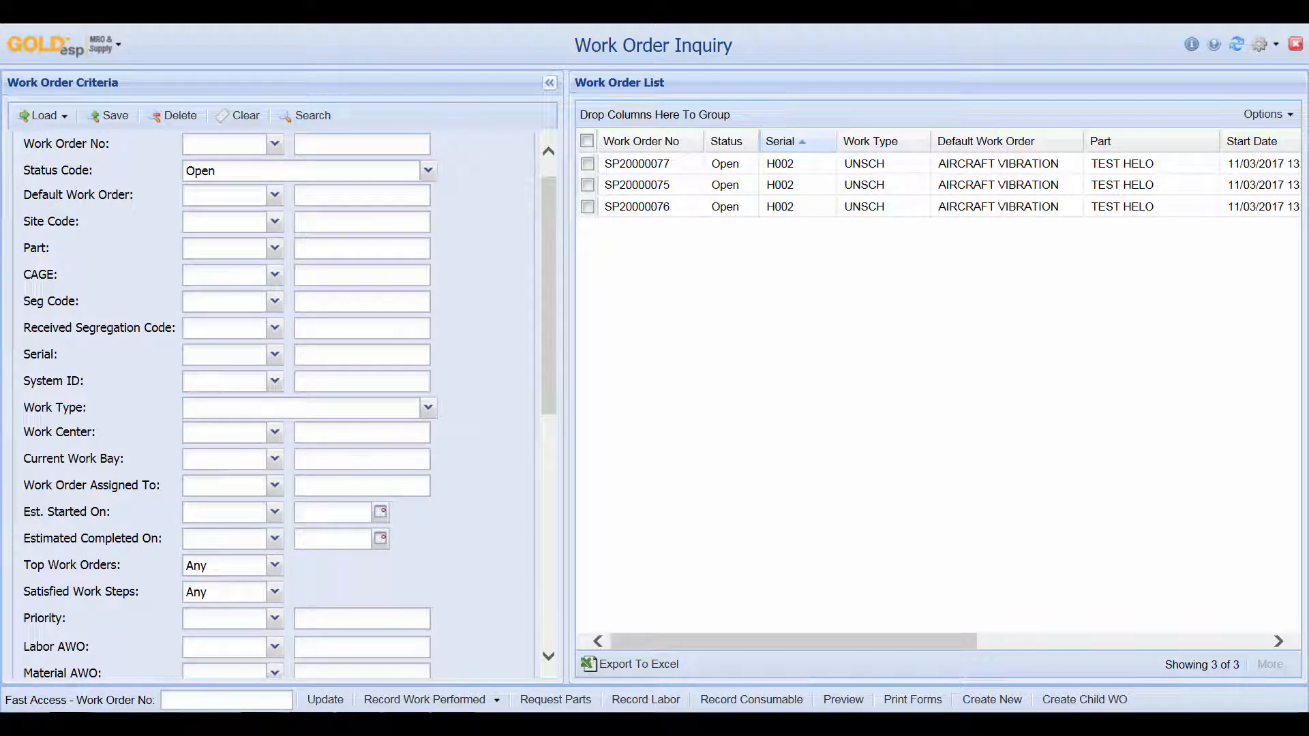
pyautogui.click(361, 432)
pyautogui.write('SP191')
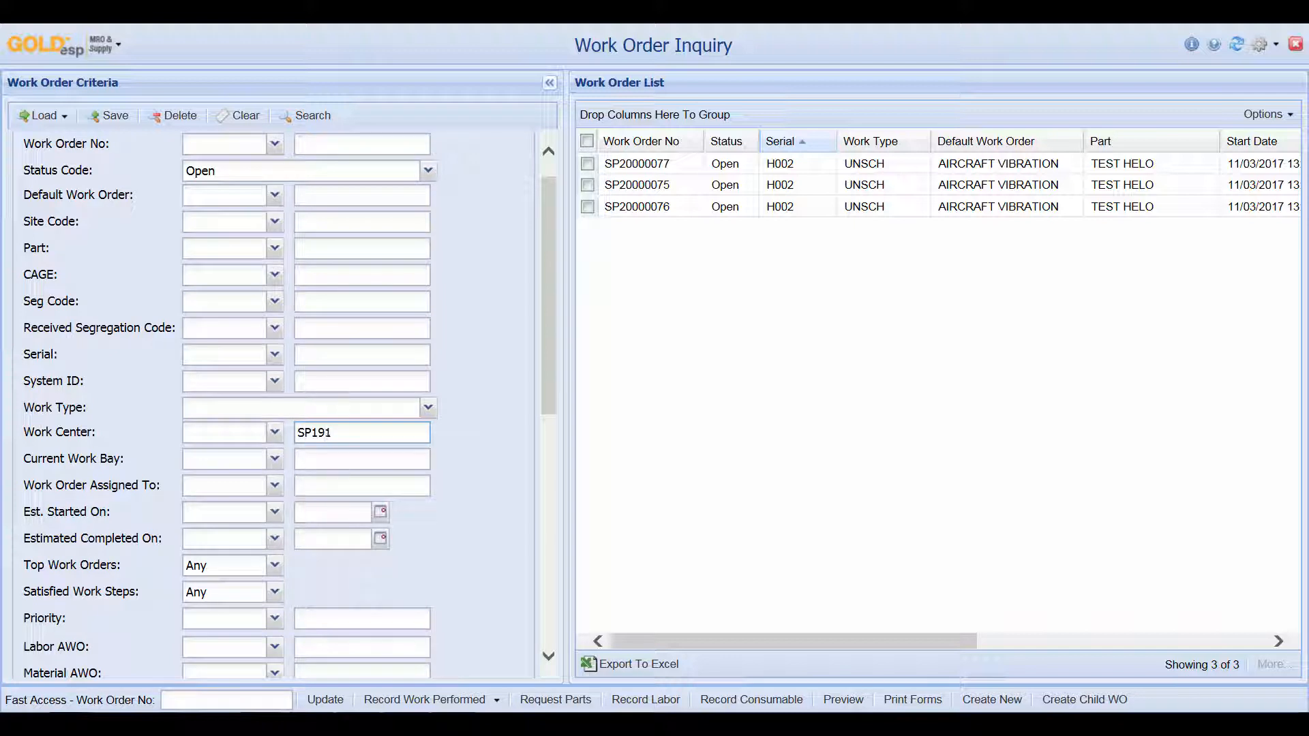
pyautogui.click(305, 115)
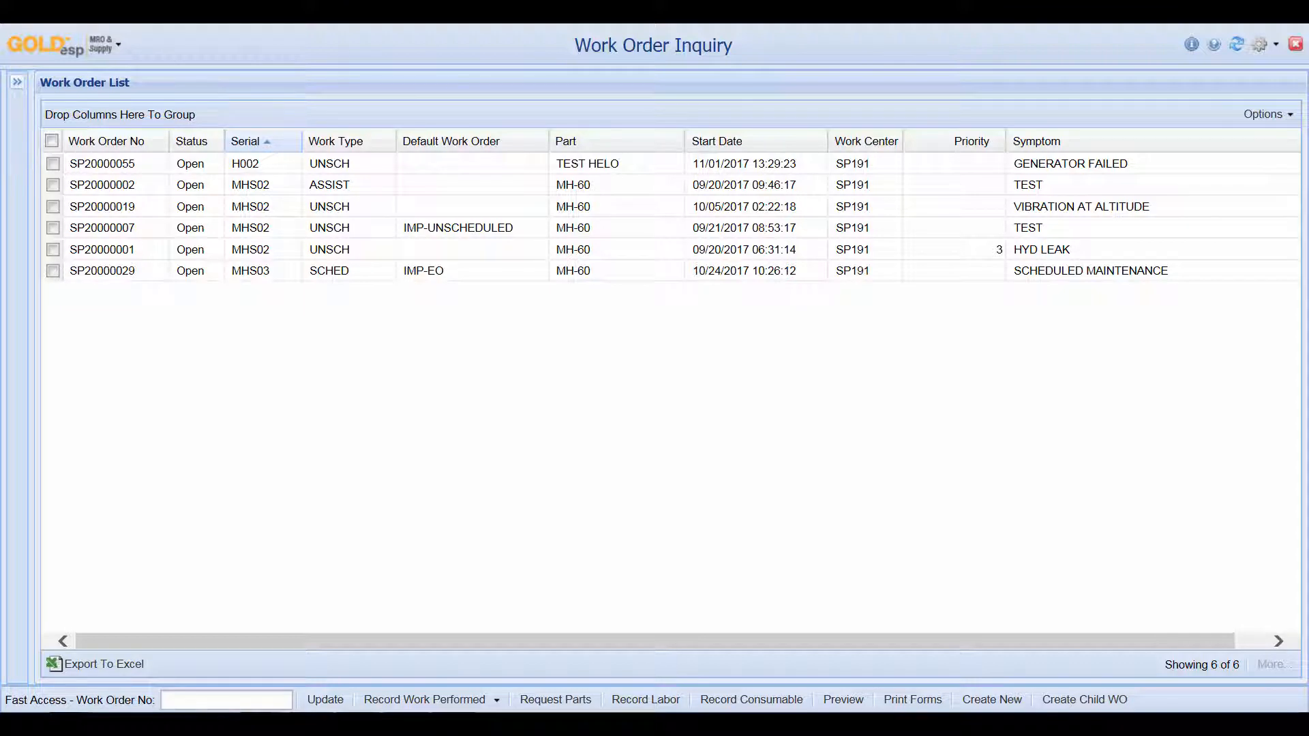
pyautogui.click(17, 81)
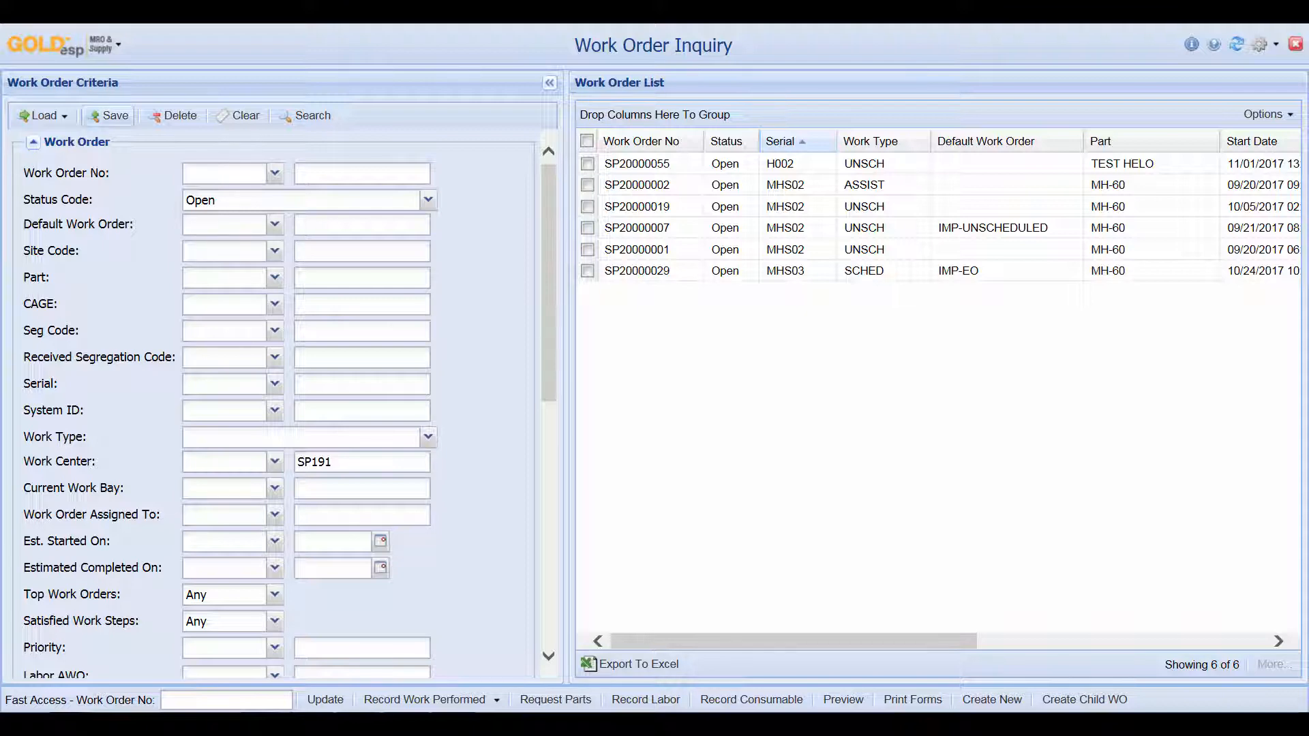
pyautogui.click(109, 115)
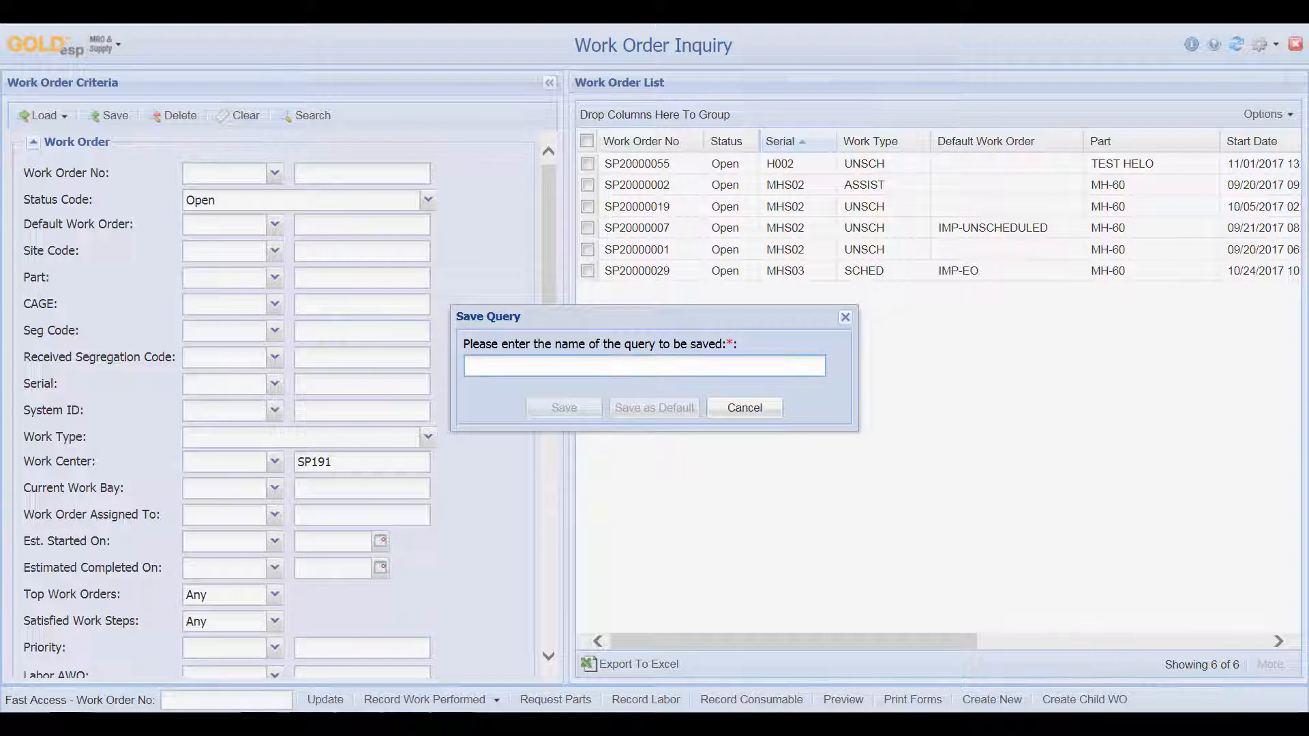
# Save the criteria as query WORKLOAD REPORT and confirm it in the saved queries list
pyautogui.write('WORKLOAD')
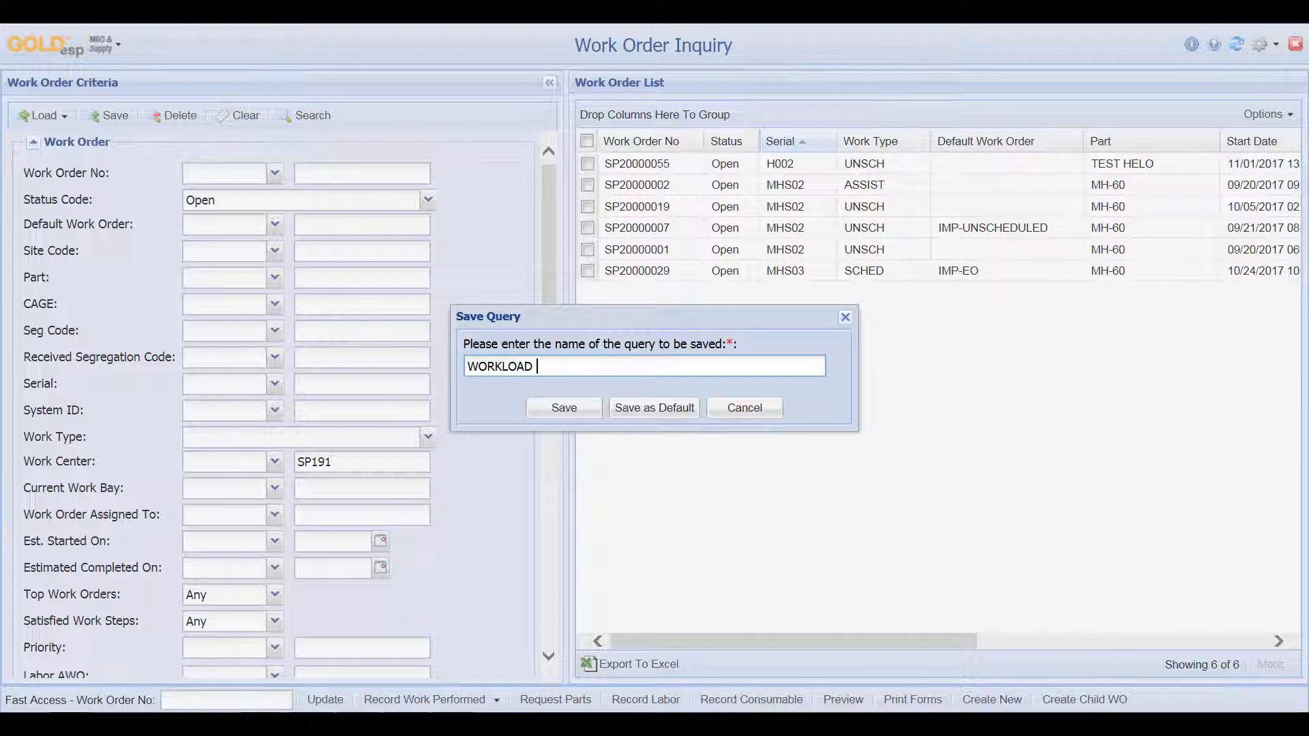
pyautogui.write(' REPORT')
pyautogui.click(563, 408)
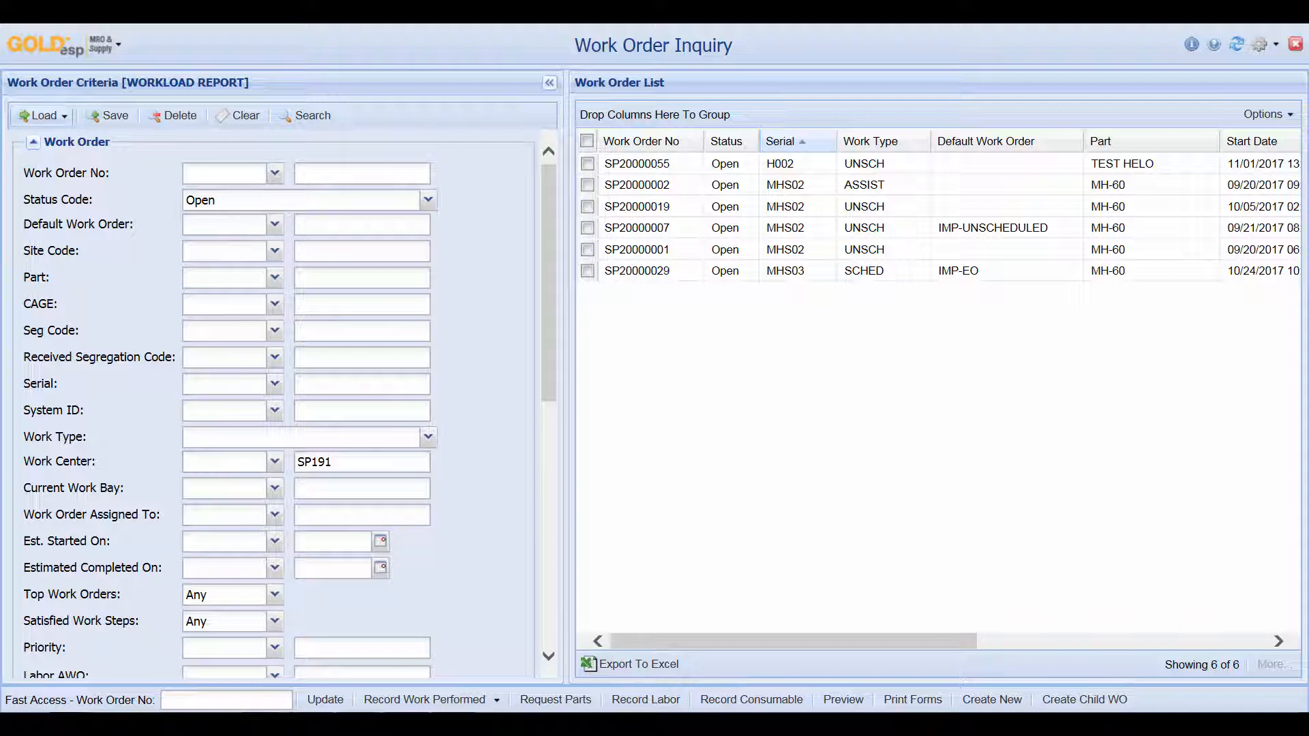
pyautogui.click(44, 115)
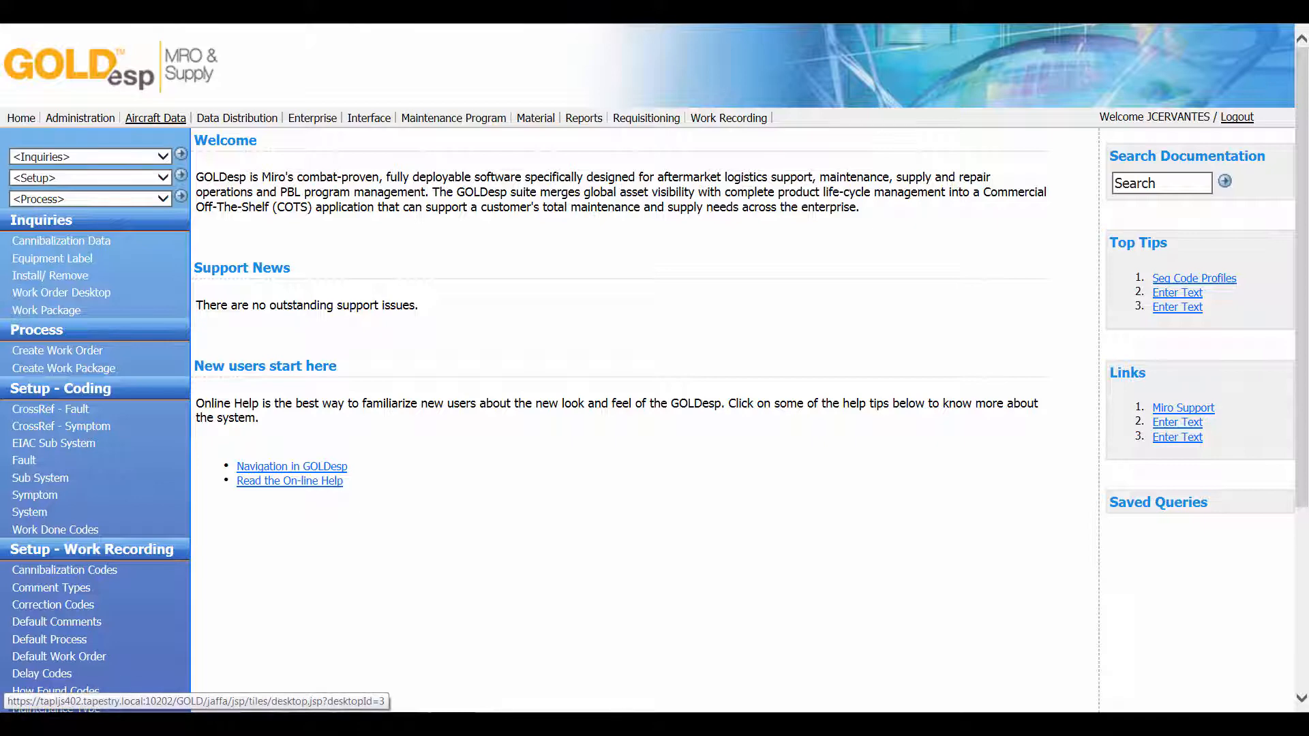
# Look up serial H002 on the Aircraft Status Board and list its four open work orders
pyautogui.click(155, 118)
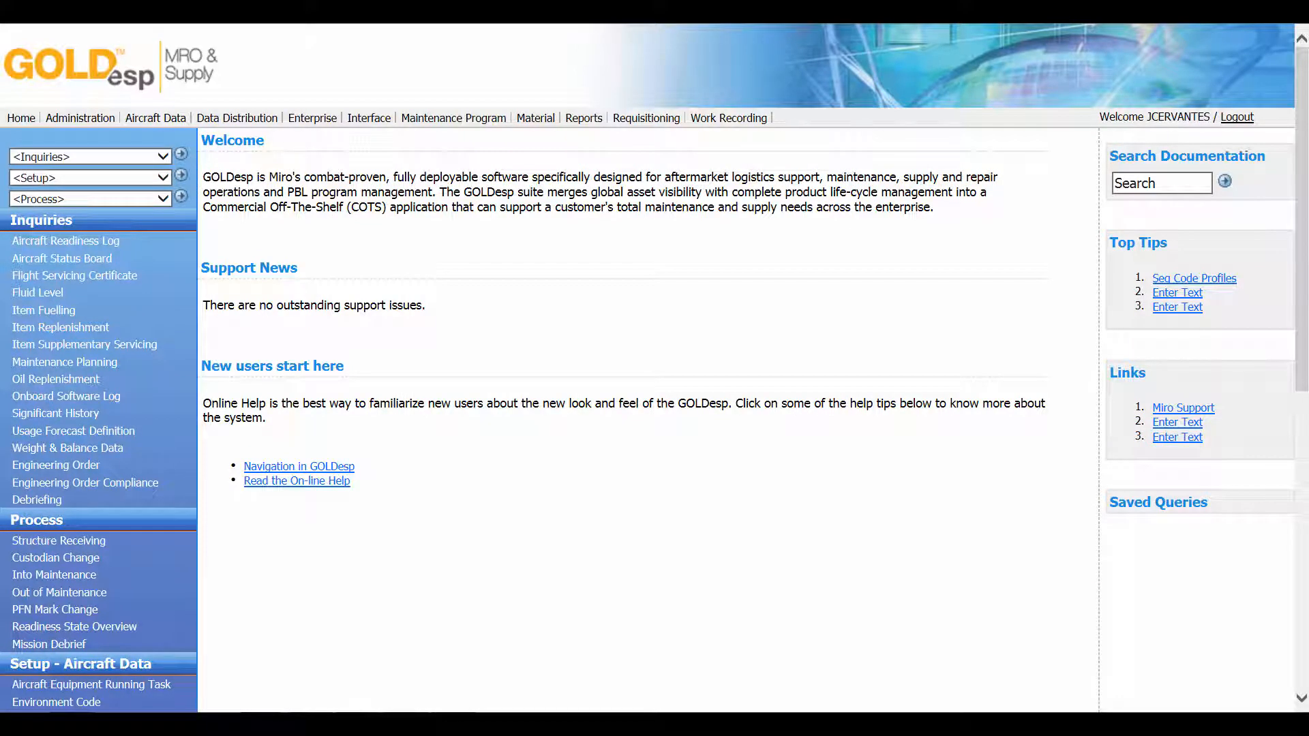
pyautogui.click(62, 259)
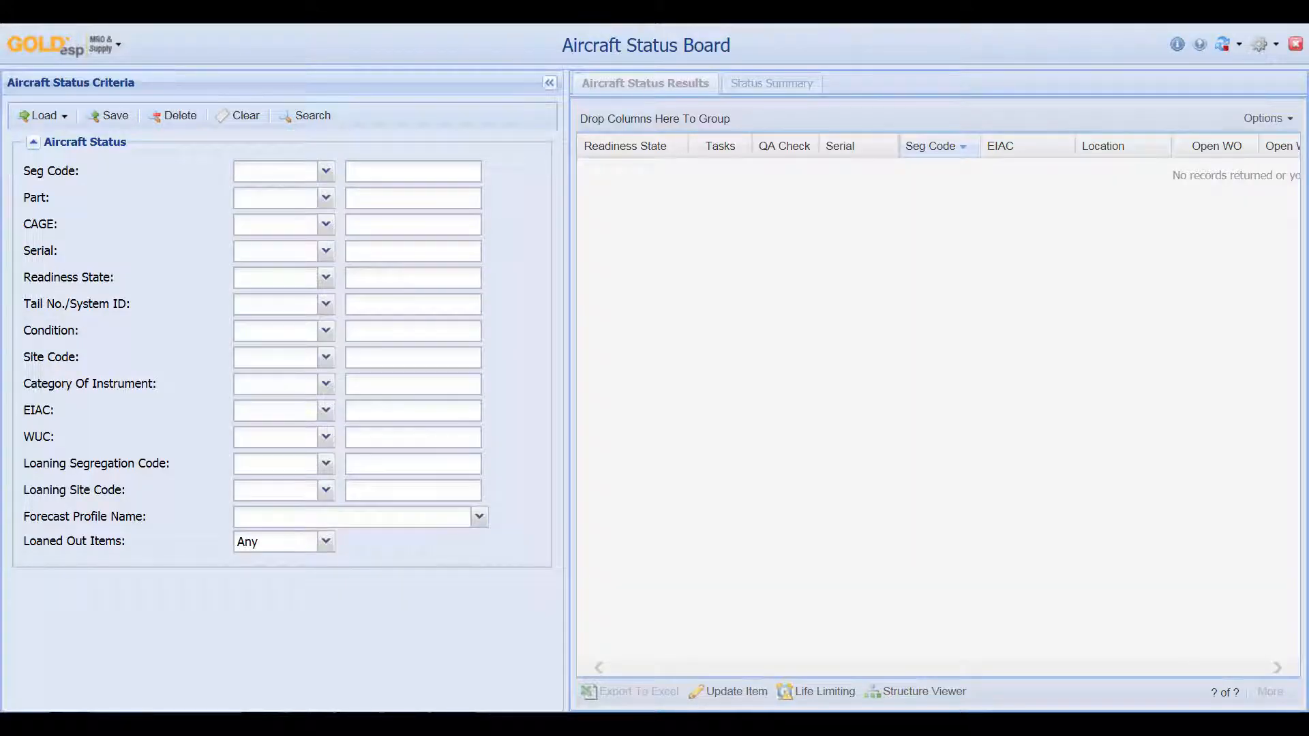
pyautogui.click(409, 251)
pyautogui.write('H002')
pyautogui.click(305, 115)
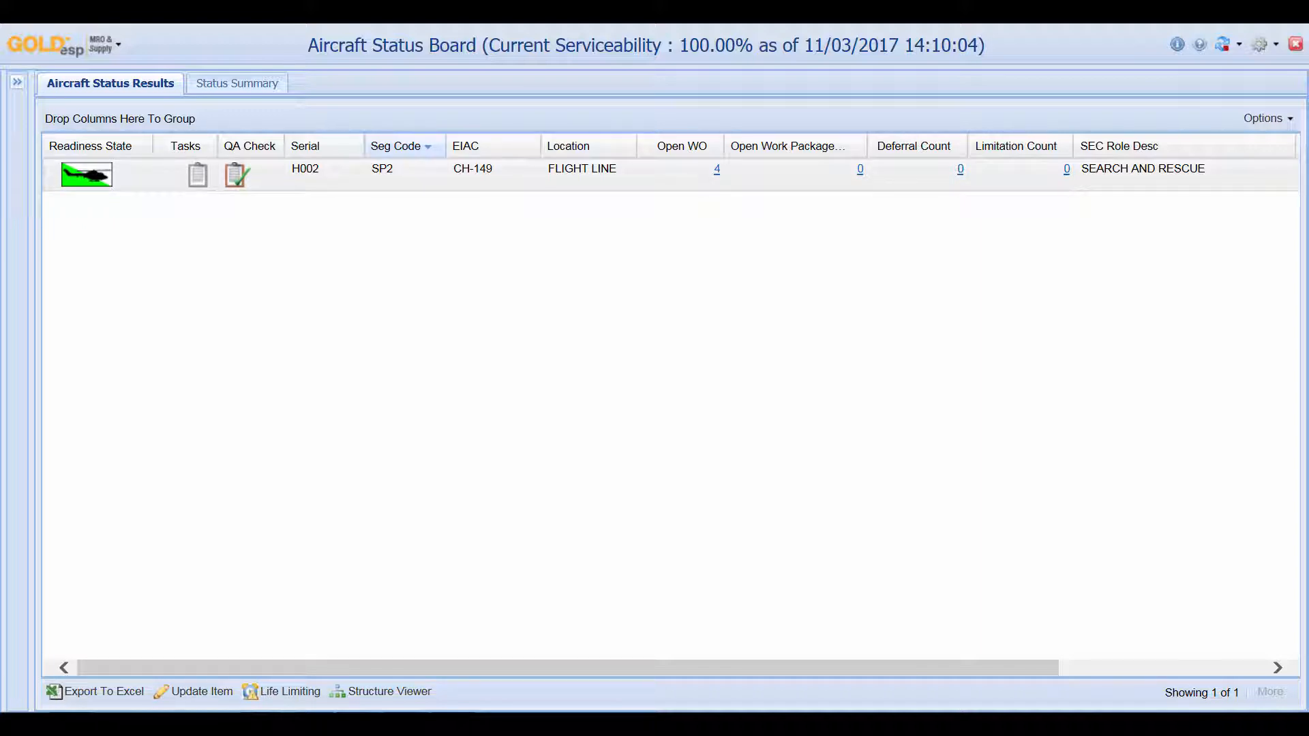
pyautogui.click(716, 169)
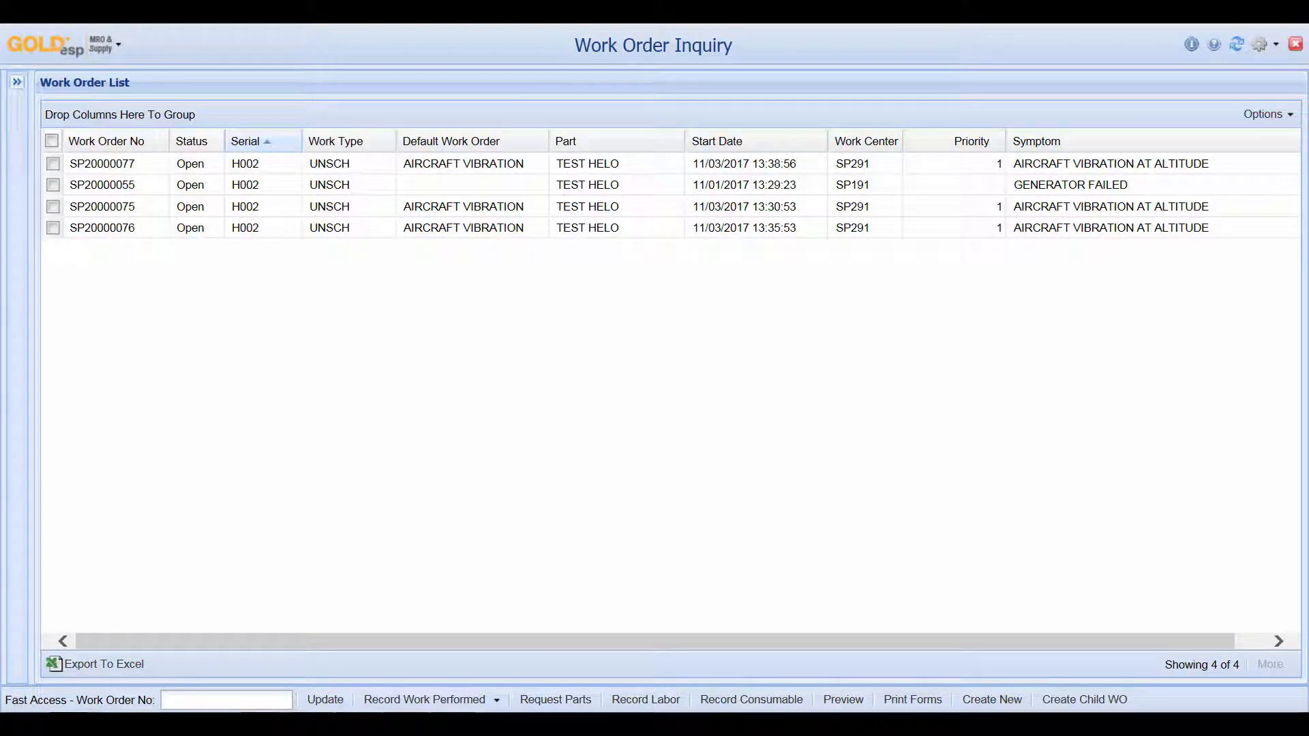
pyautogui.click(17, 82)
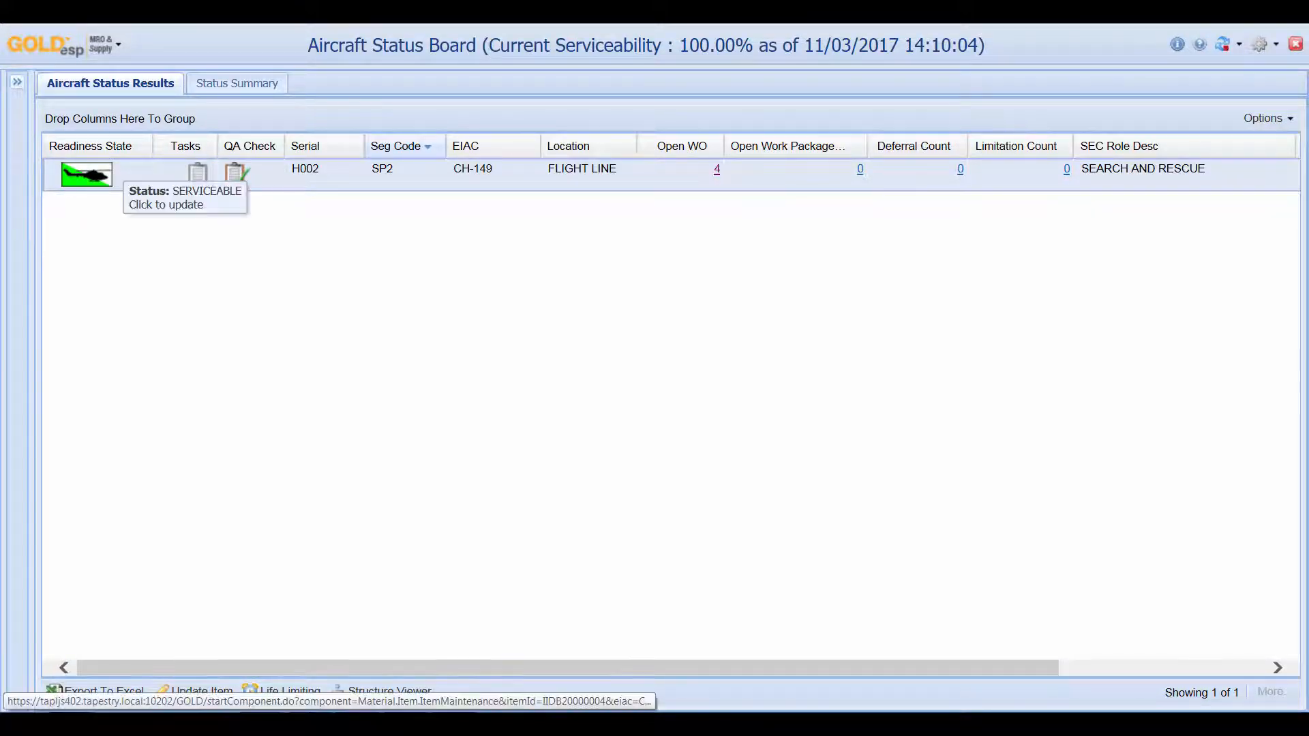
# Open the H002 maintenance record and expand its Related Links
pyautogui.click(95, 175)
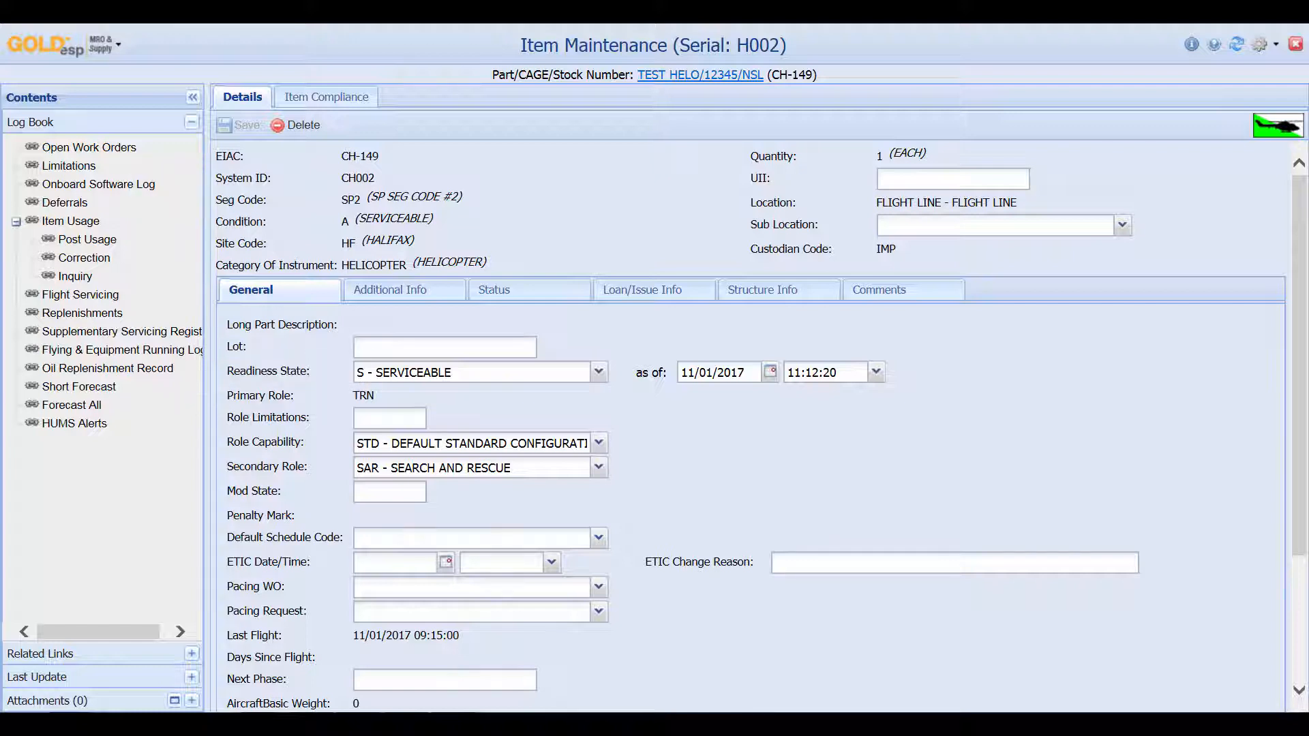
pyautogui.click(192, 653)
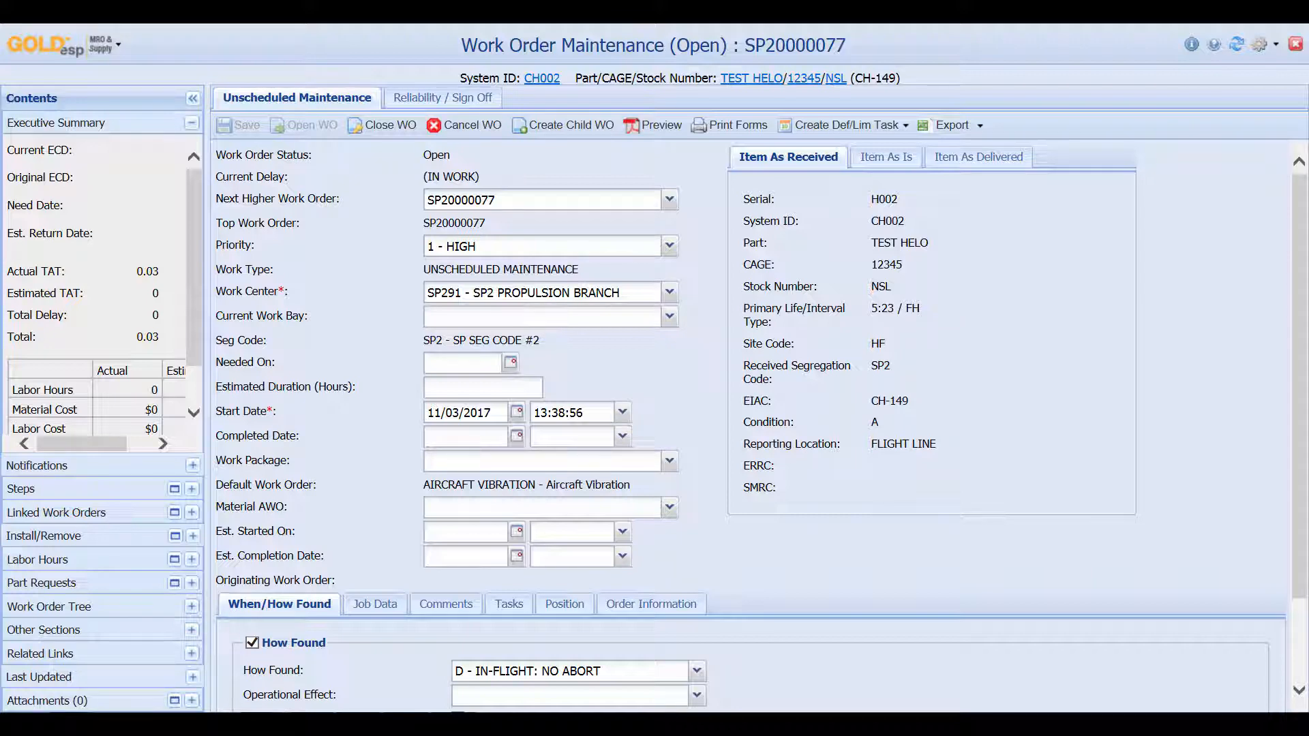
# Assign step 1 to work center SP291 - SP2 PROPULSION BRANCH, save, and add Step 3
pyautogui.click(175, 488)
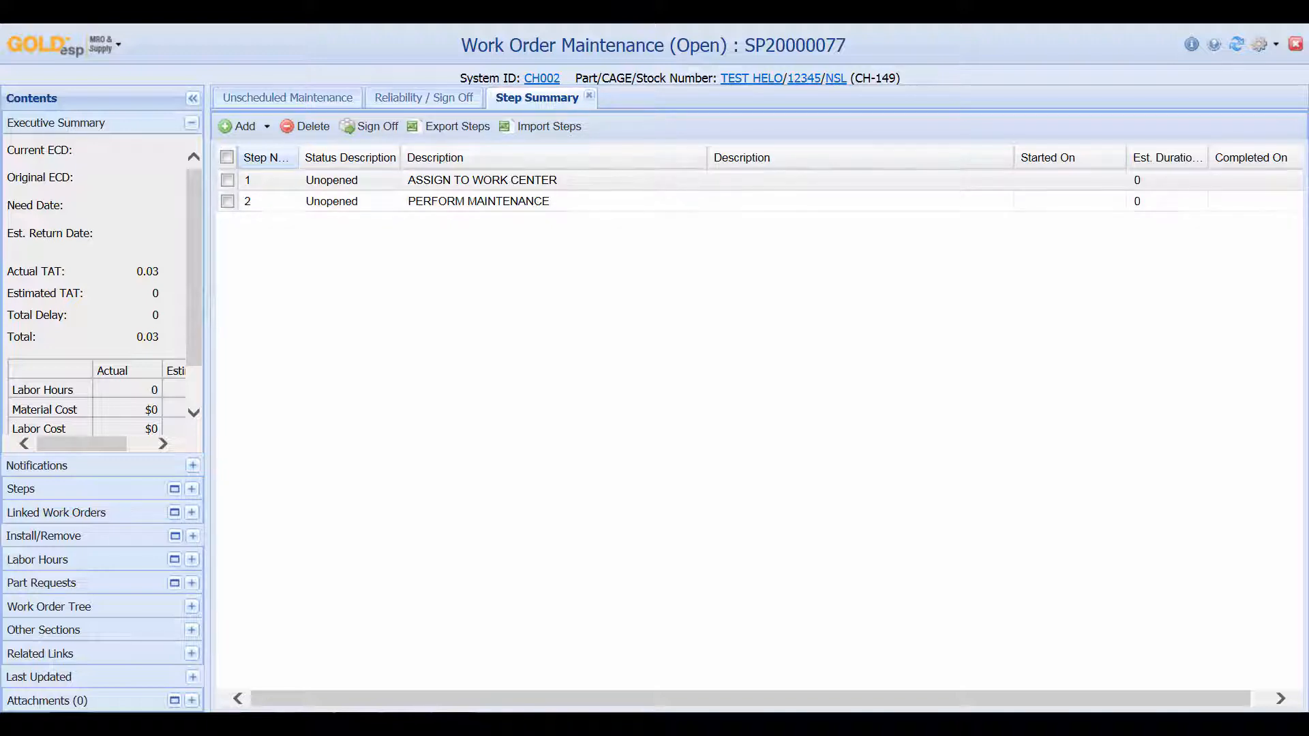
pyautogui.click(228, 180)
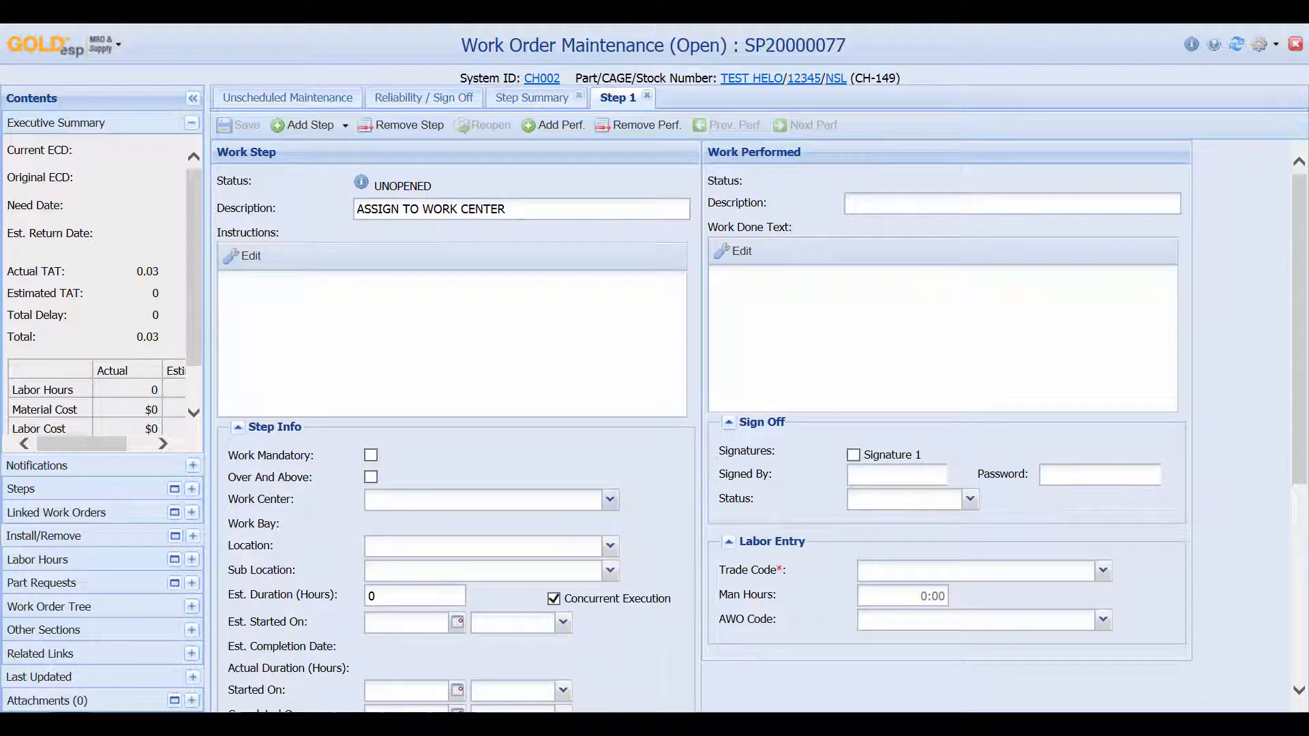
pyautogui.click(610, 499)
pyautogui.write('sp291')
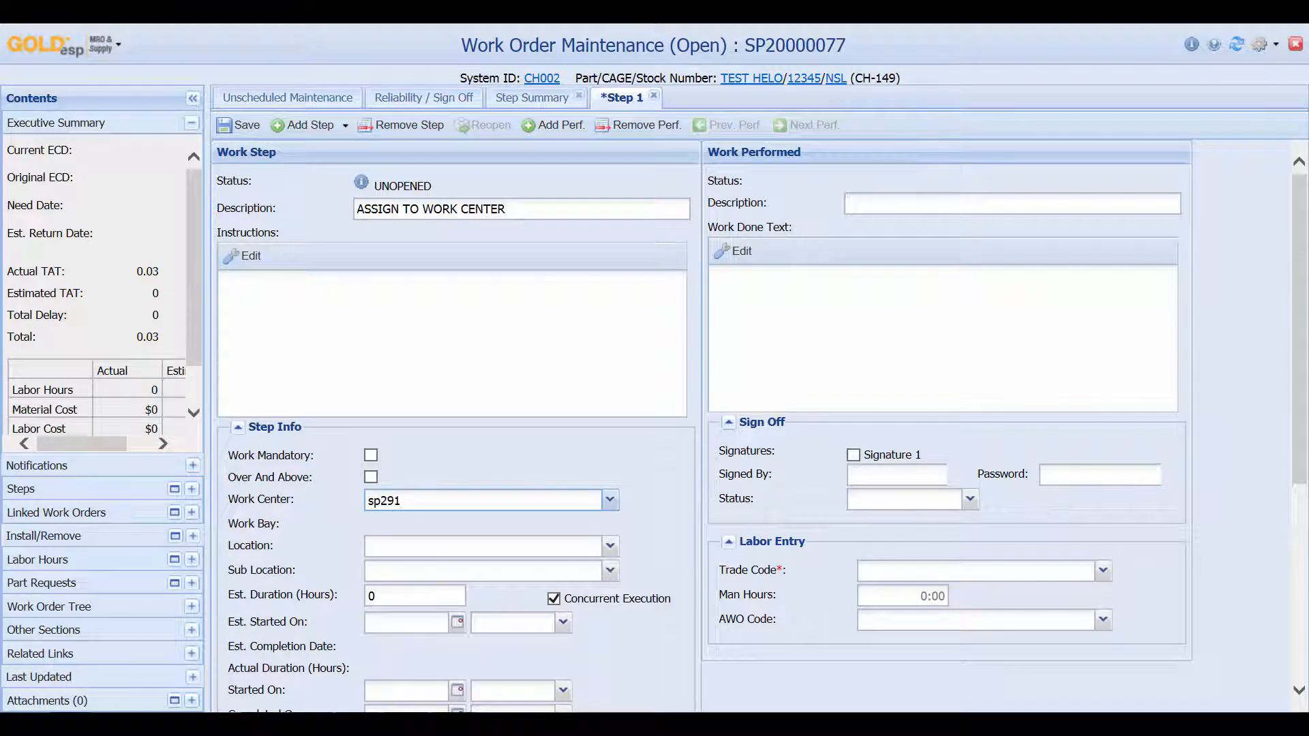
pyautogui.click(610, 500)
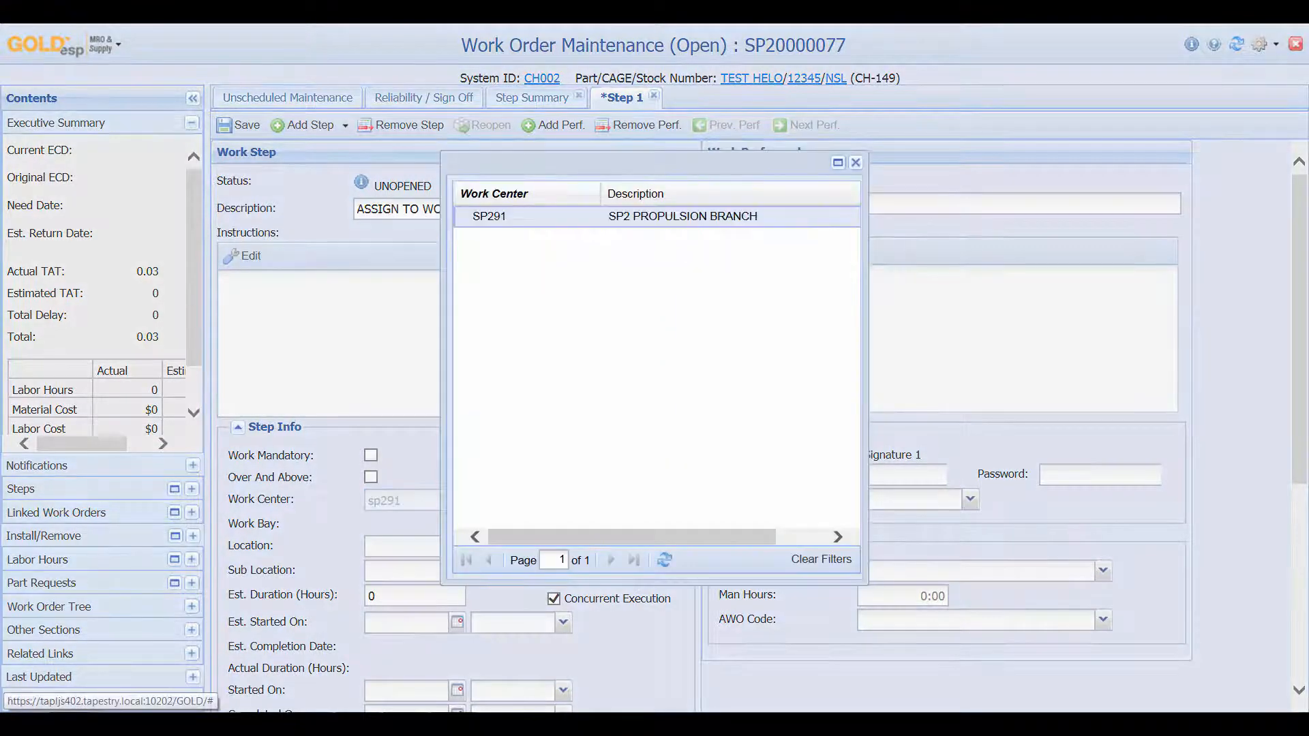
pyautogui.click(491, 215)
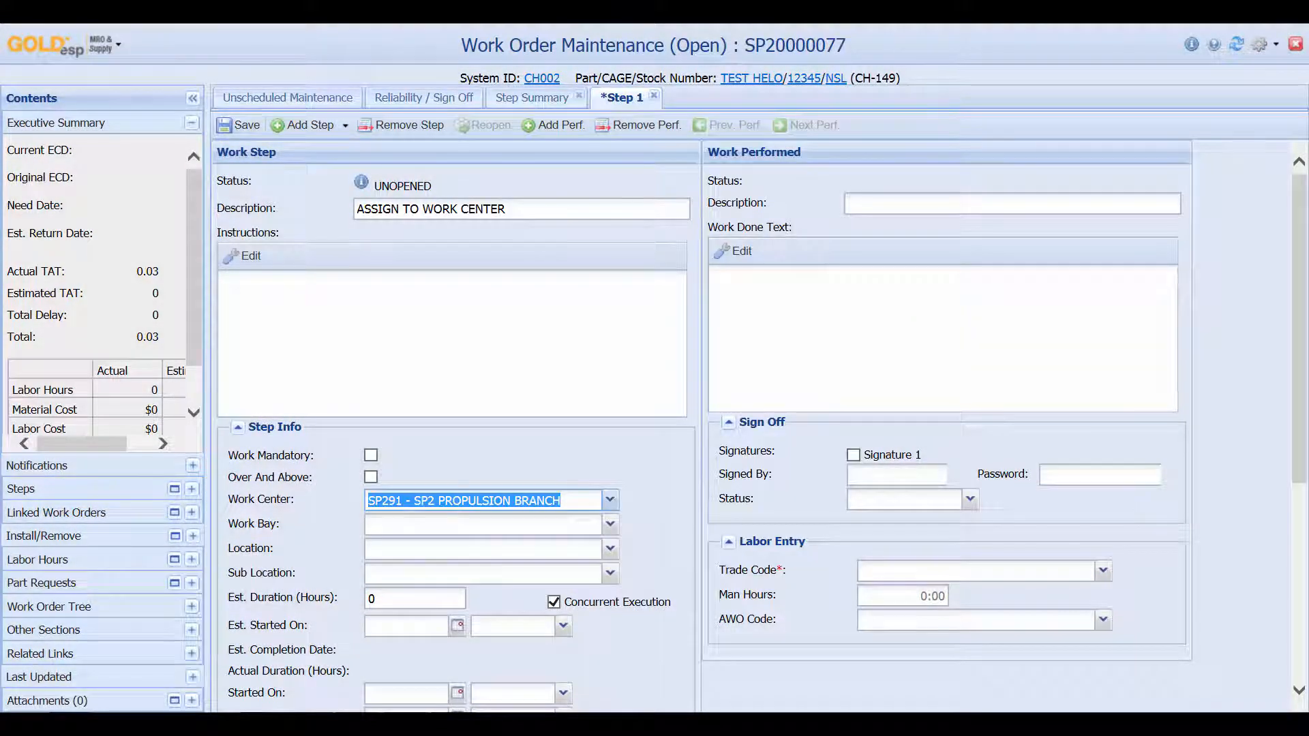
pyautogui.click(240, 125)
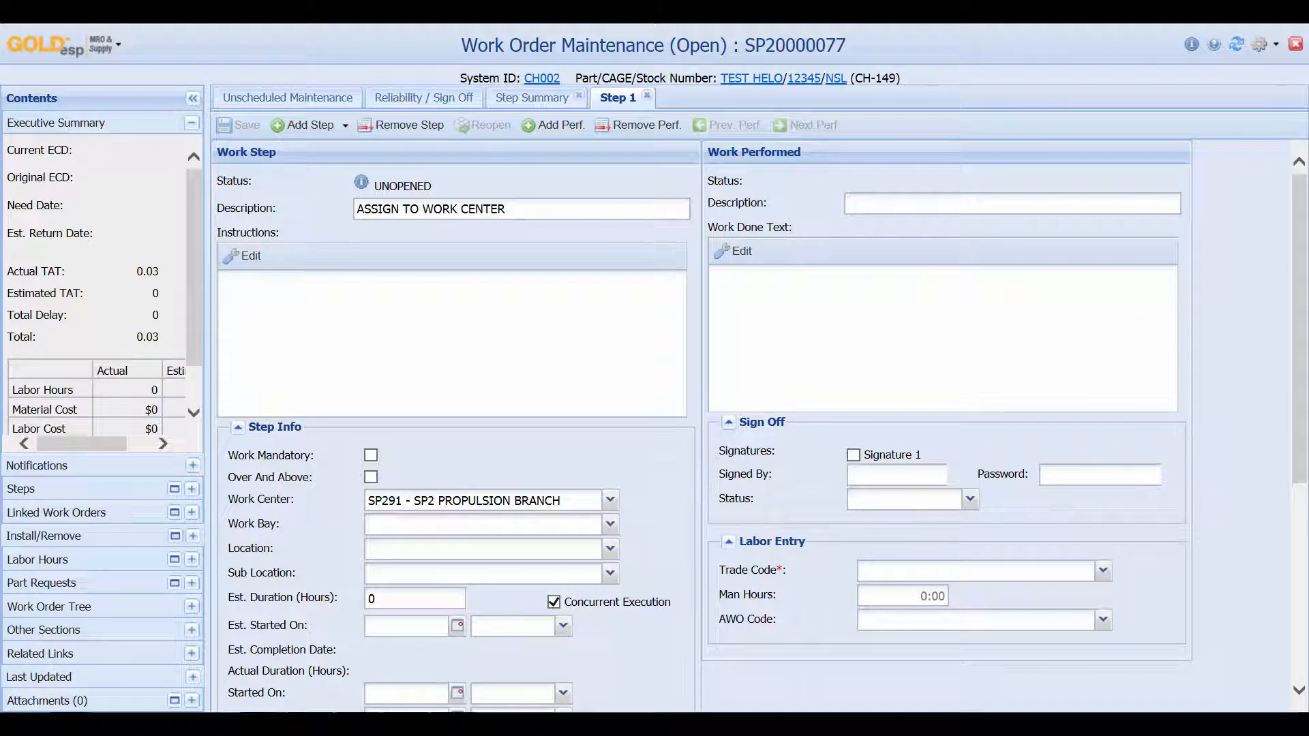
pyautogui.scroll(-5, 761, 429)
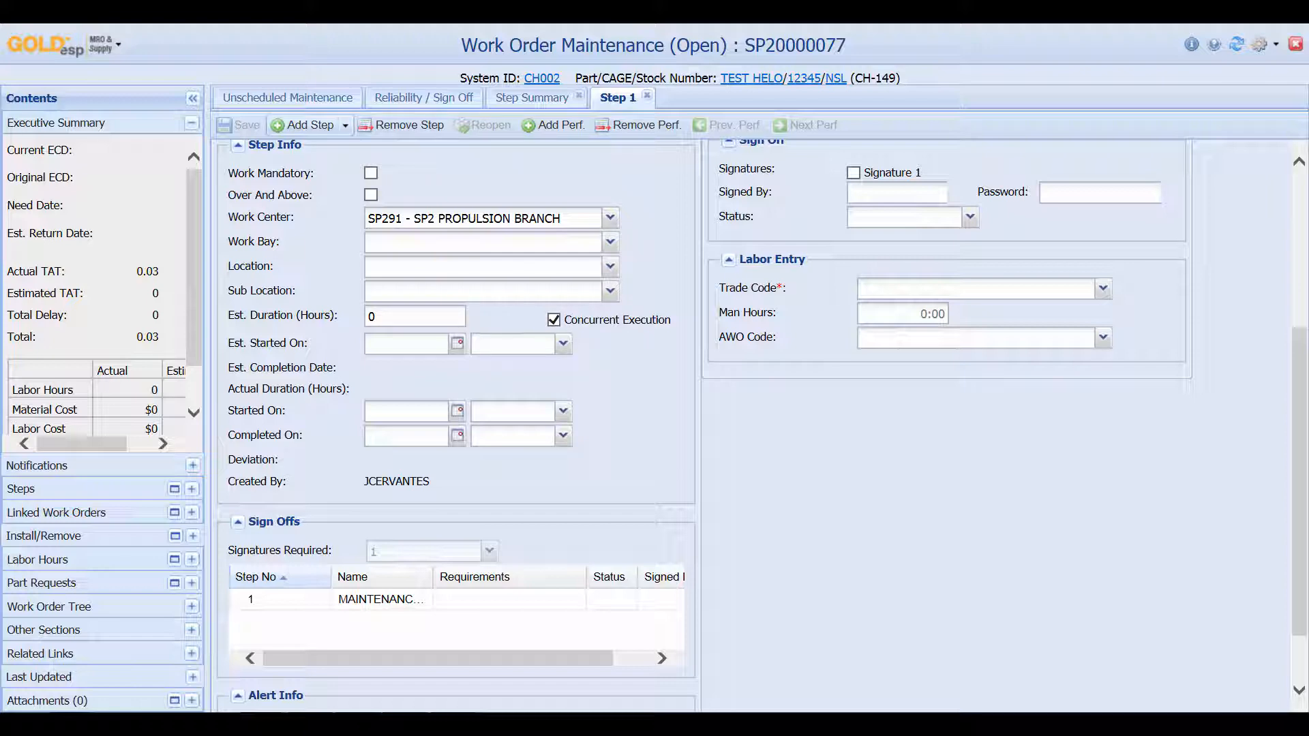
pyautogui.click(310, 125)
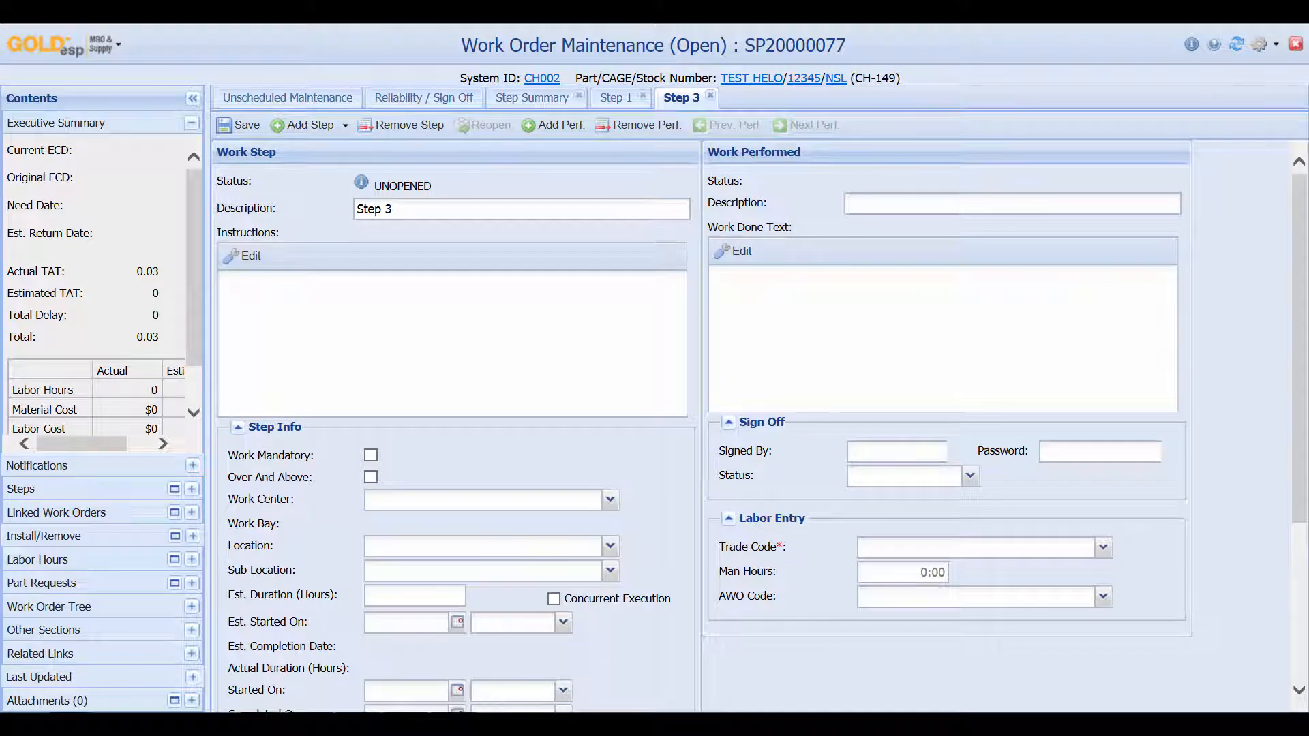
# Replace Step 3's description with 'QA witness torques'
pyautogui.click(477, 209)
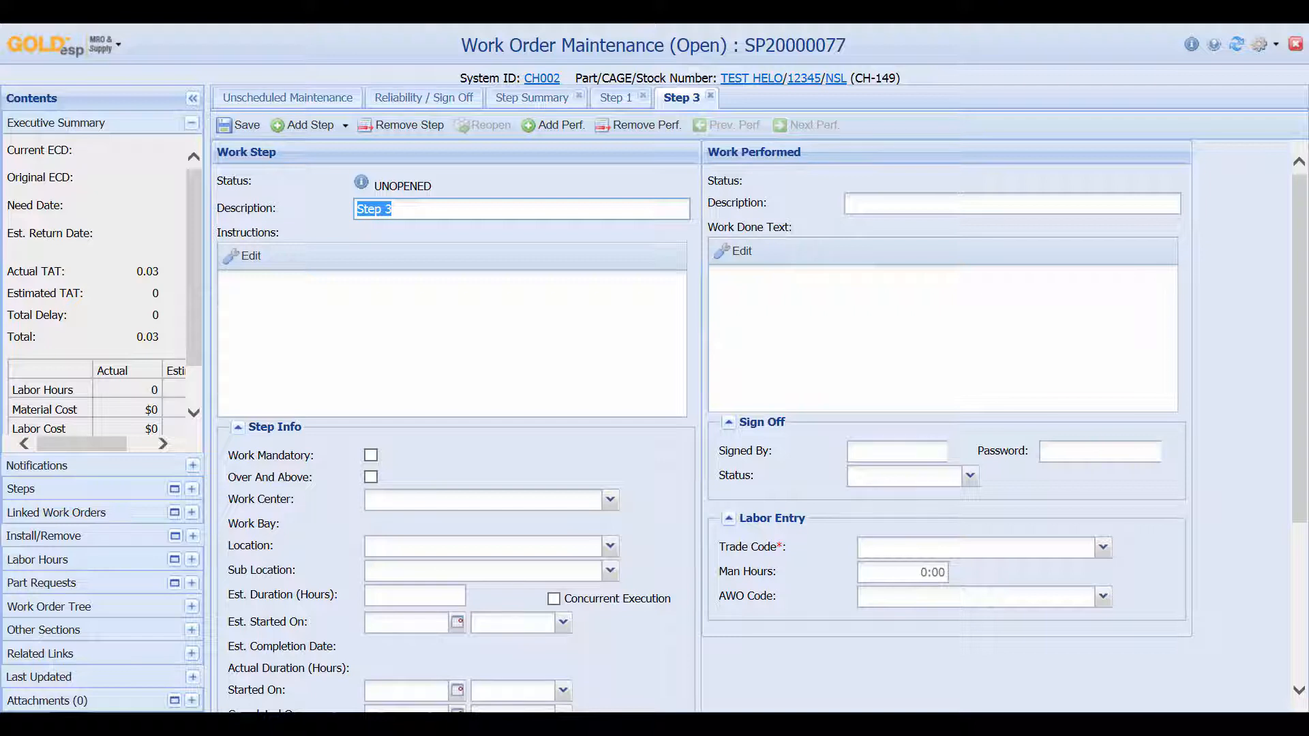
pyautogui.write('QA')
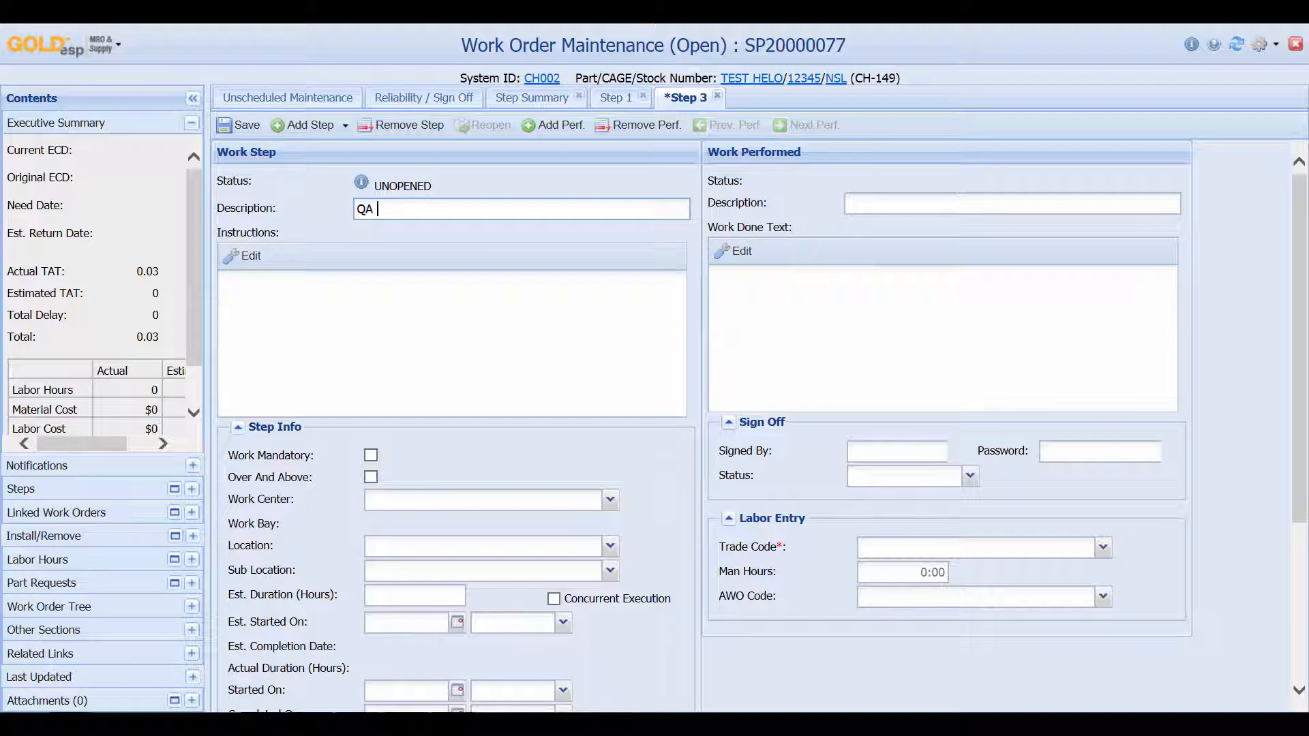
pyautogui.write(' witness torques')
pyautogui.scroll(-3, 703, 422)
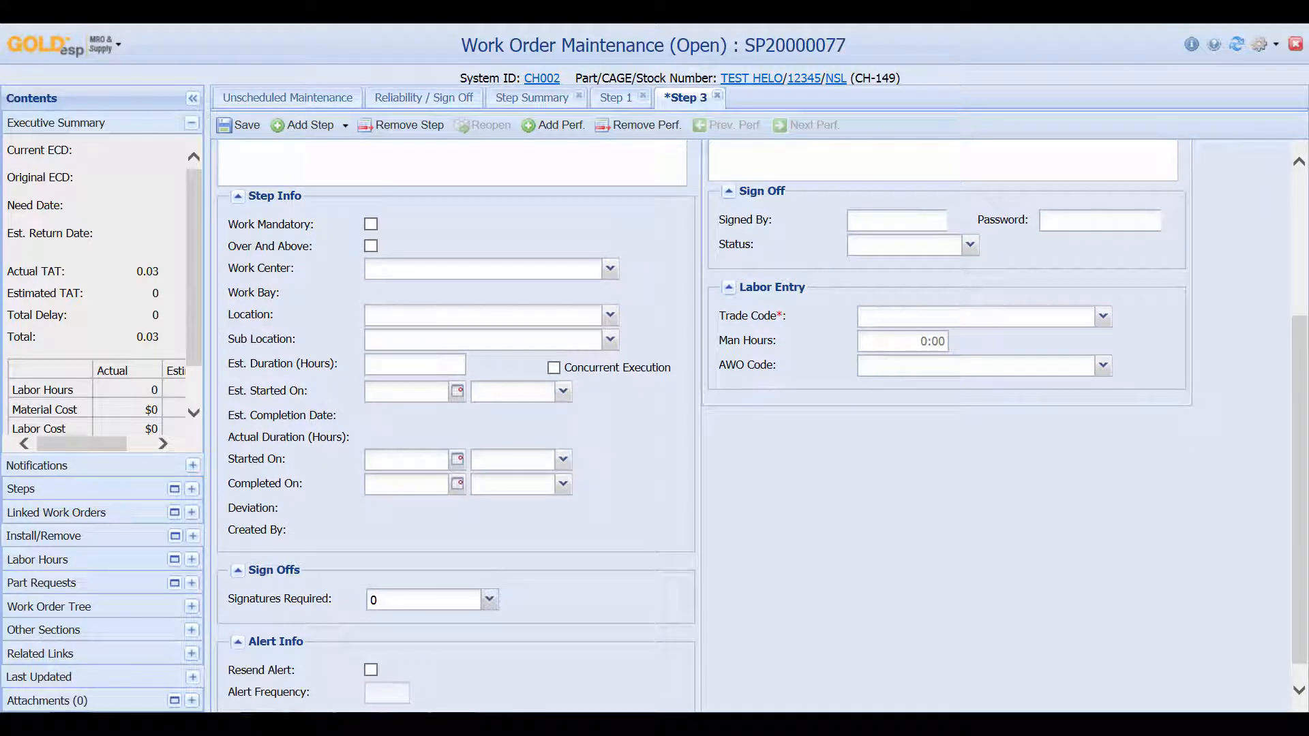
# Set Signatures Required to 2 and name the sign-offs QA TECH and QA SUP
pyautogui.click(489, 599)
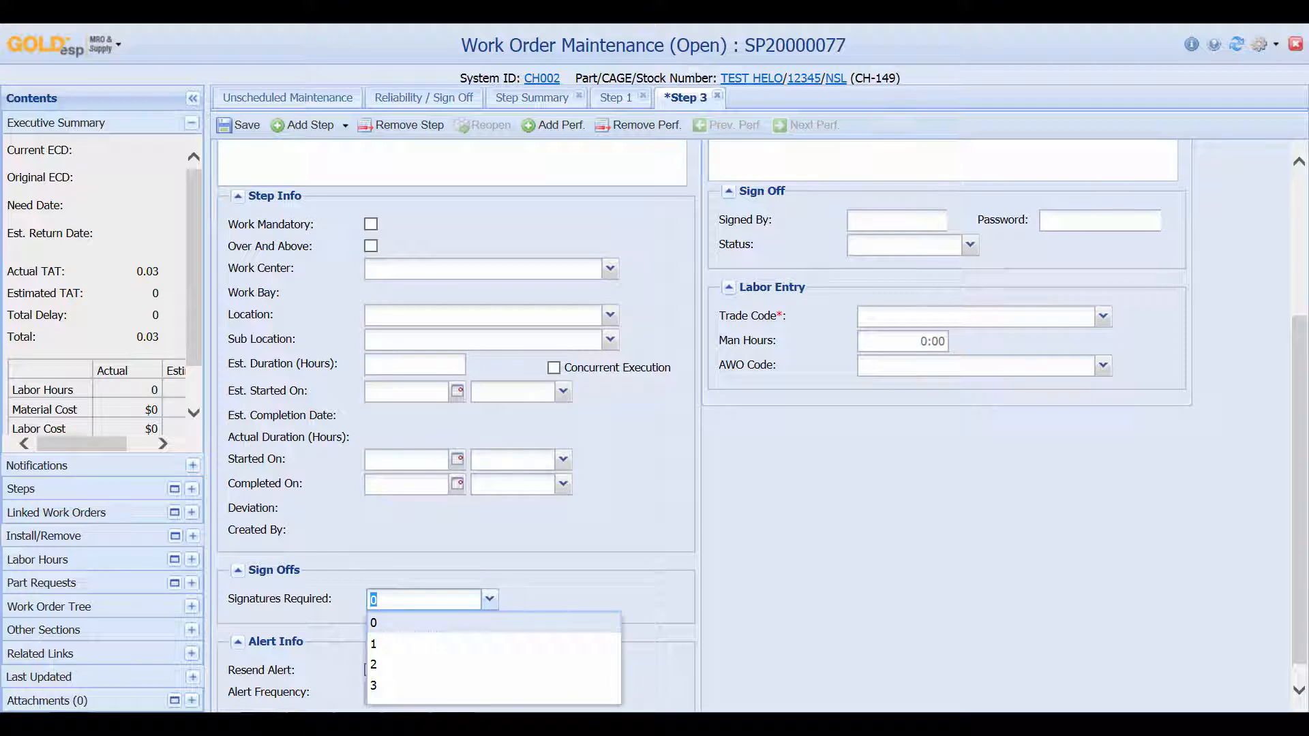
pyautogui.click(471, 665)
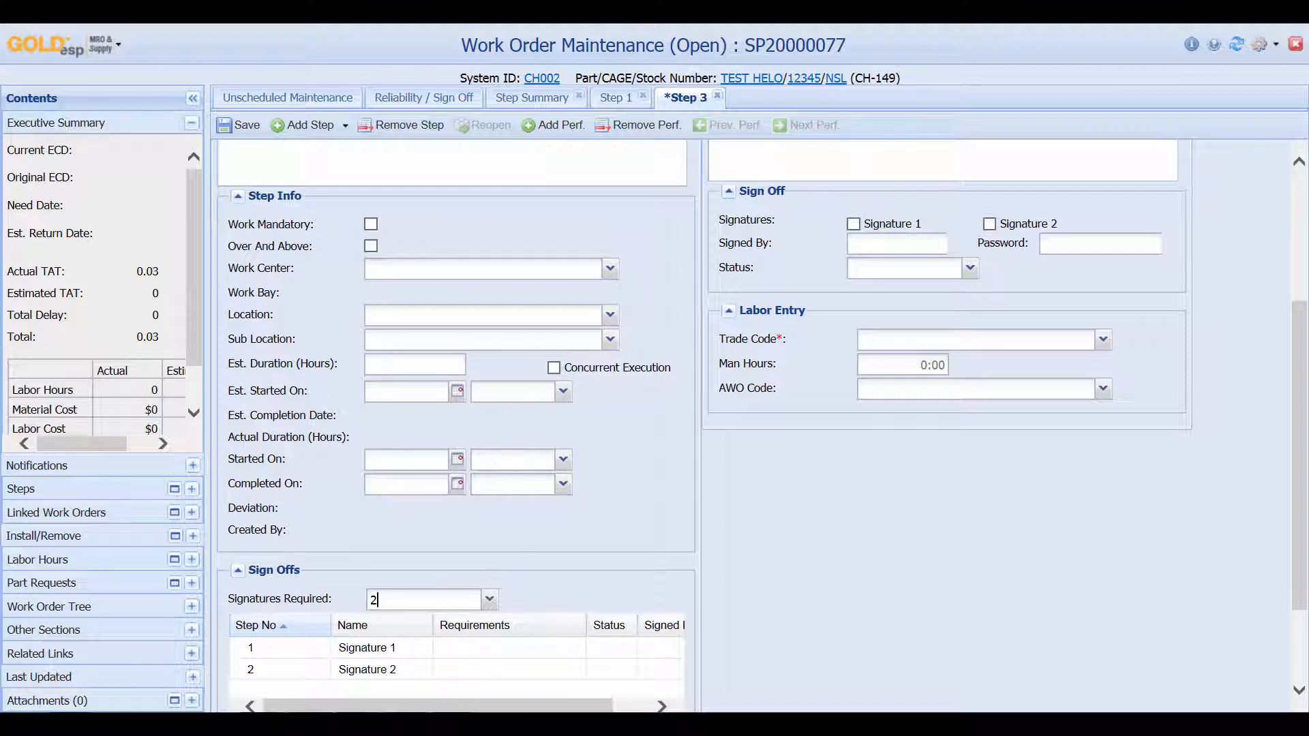
pyautogui.click(382, 648)
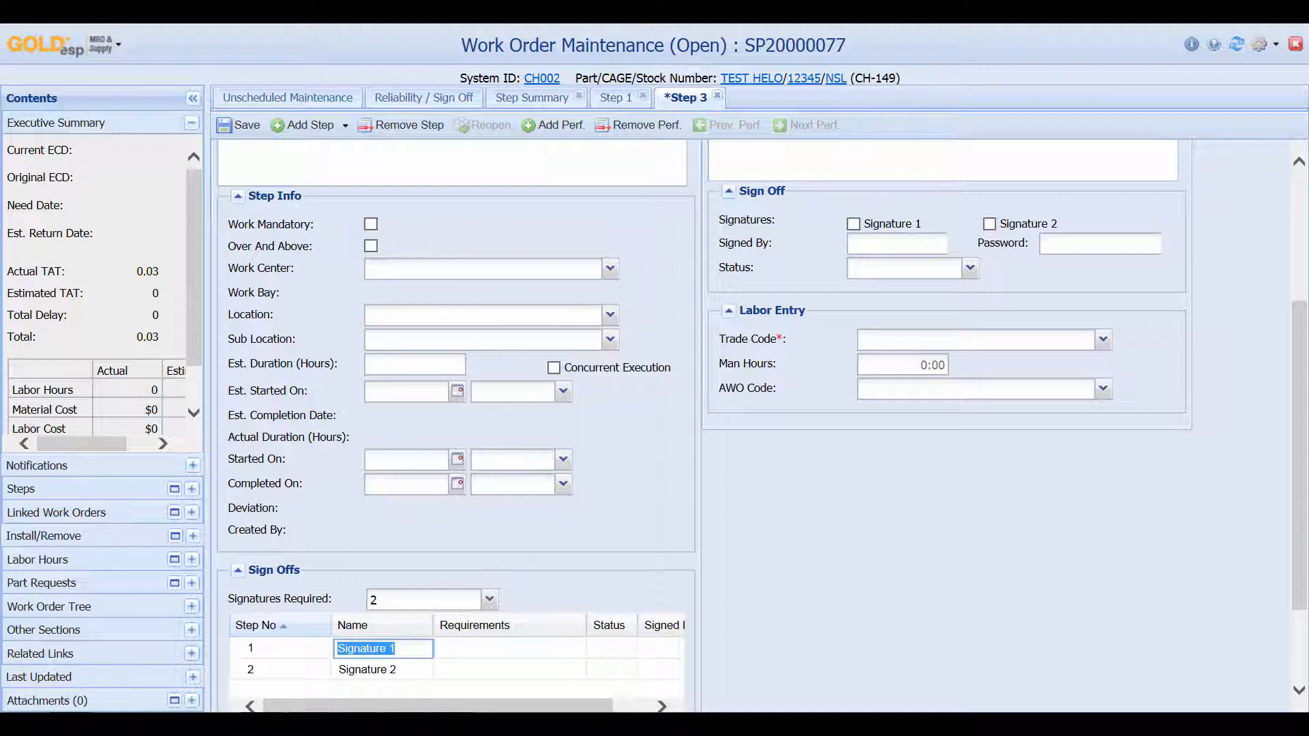
pyautogui.write('QA TECH')
pyautogui.click(382, 670)
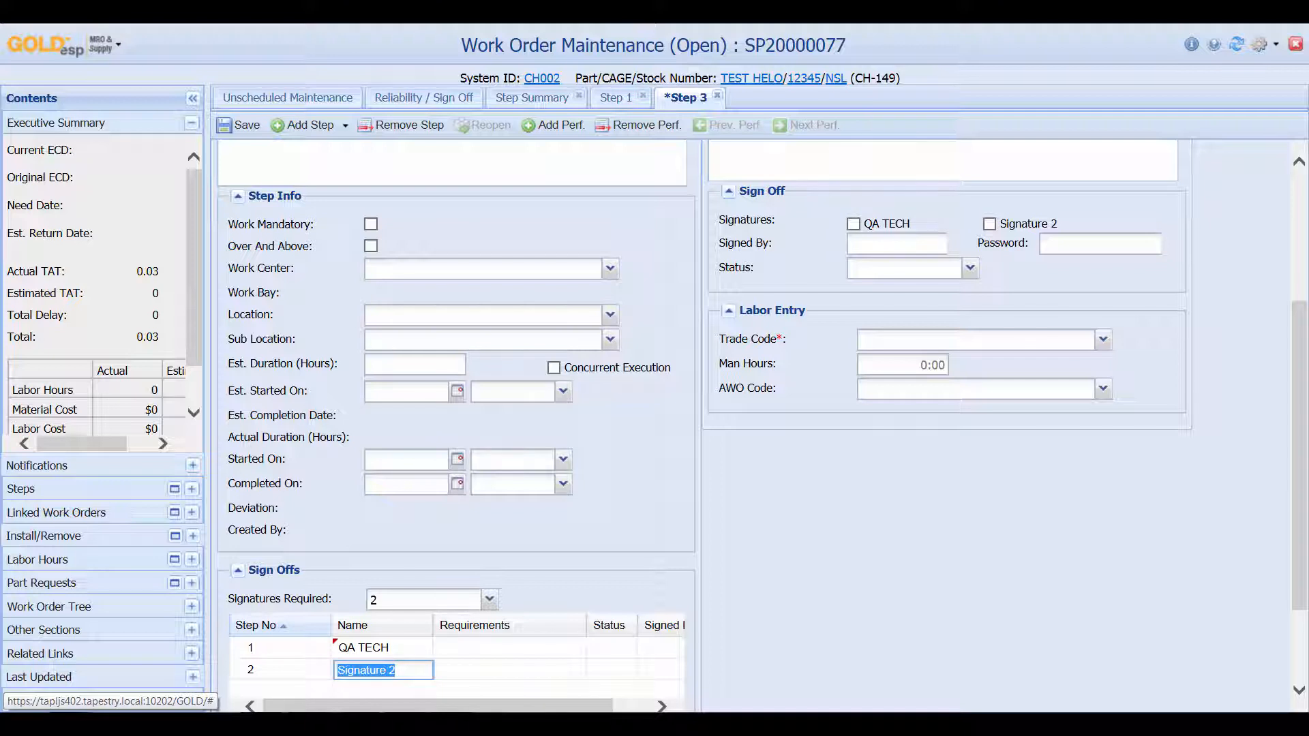
pyautogui.write('QA SUP')
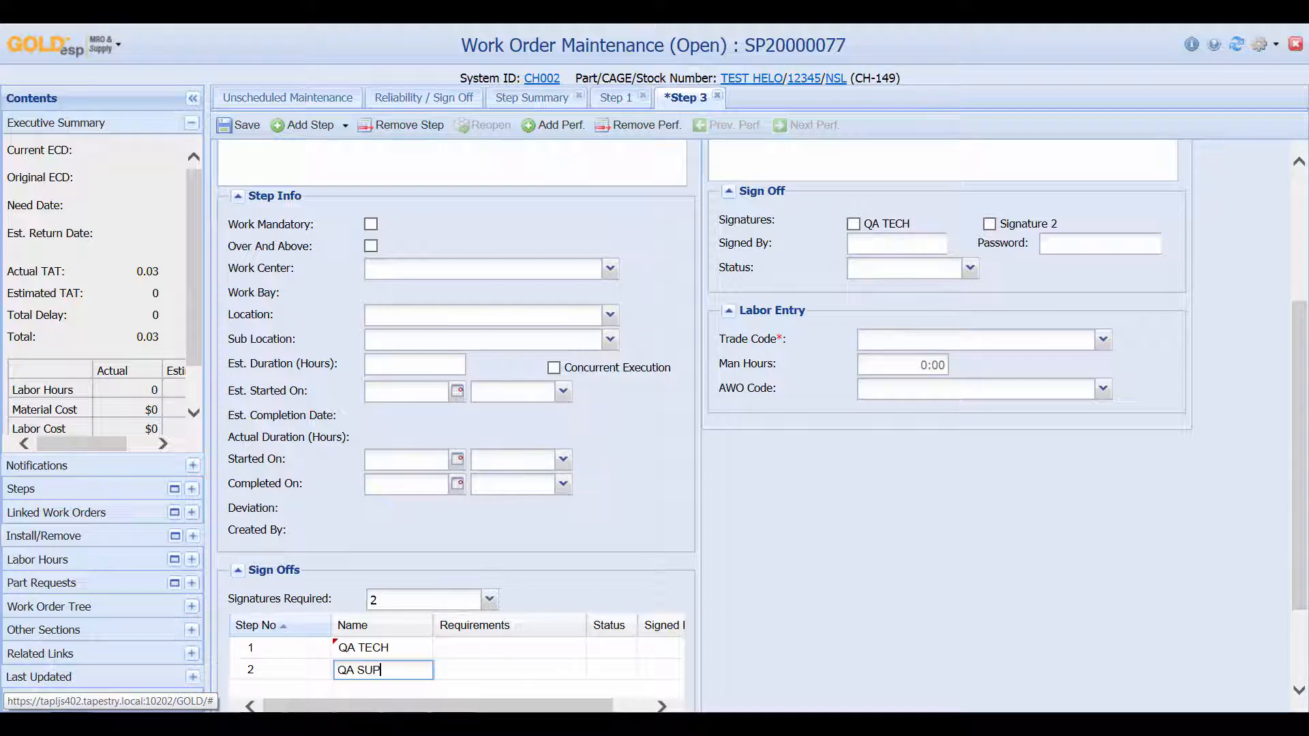
pyautogui.press('Return')
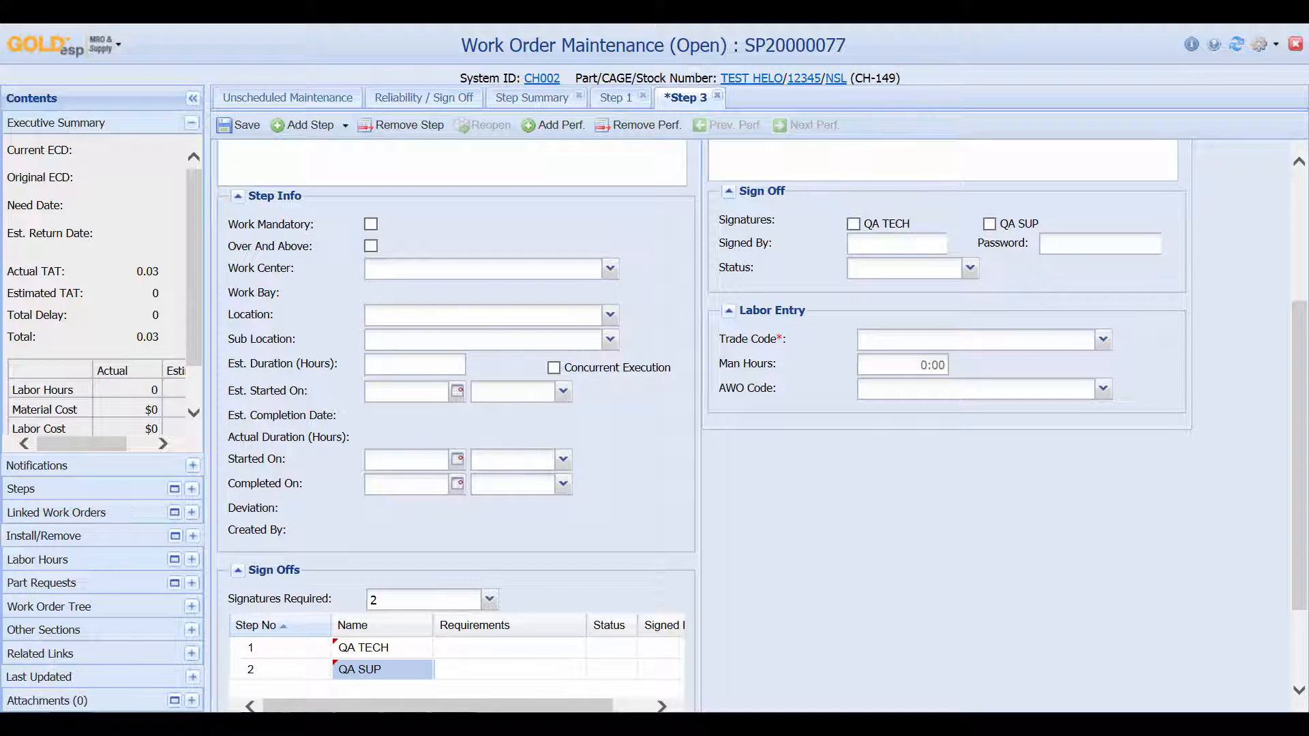
pyautogui.click(508, 648)
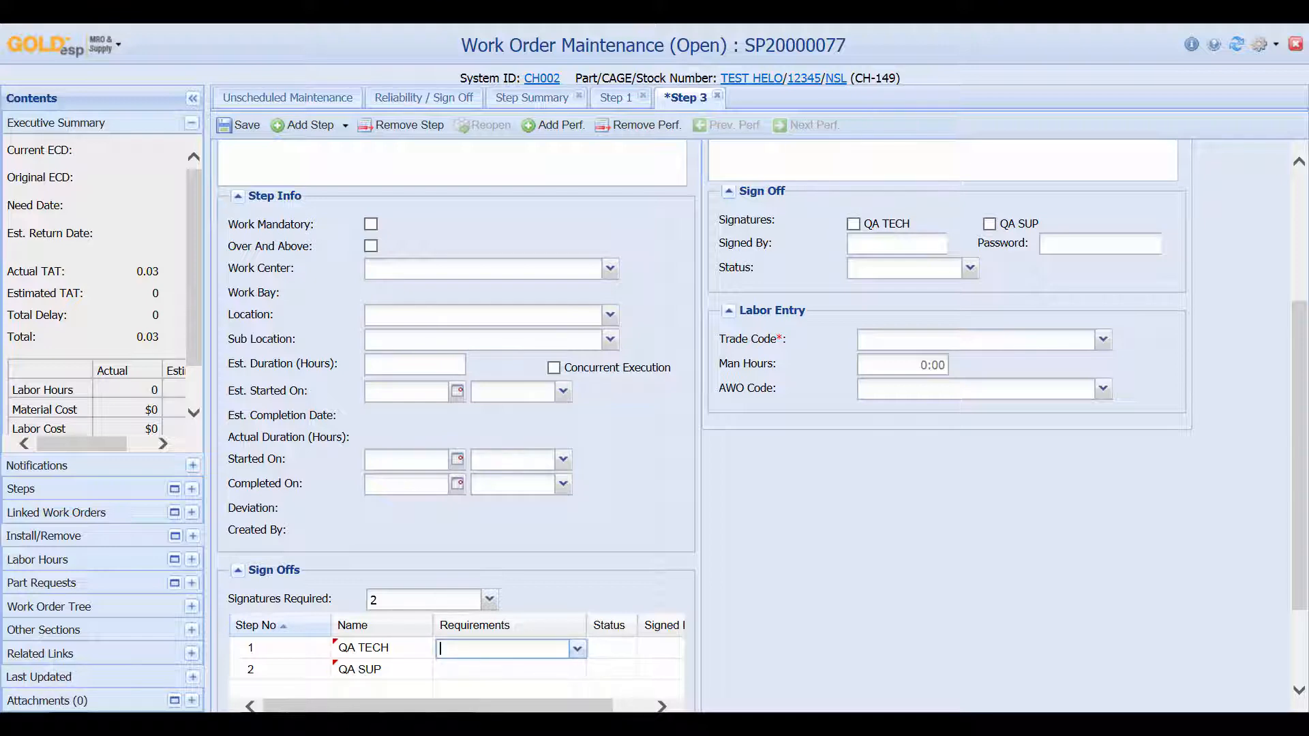
# Require authorization E2345 for QA TECH and M4564 for QA SUP, then save Step 3
pyautogui.click(577, 649)
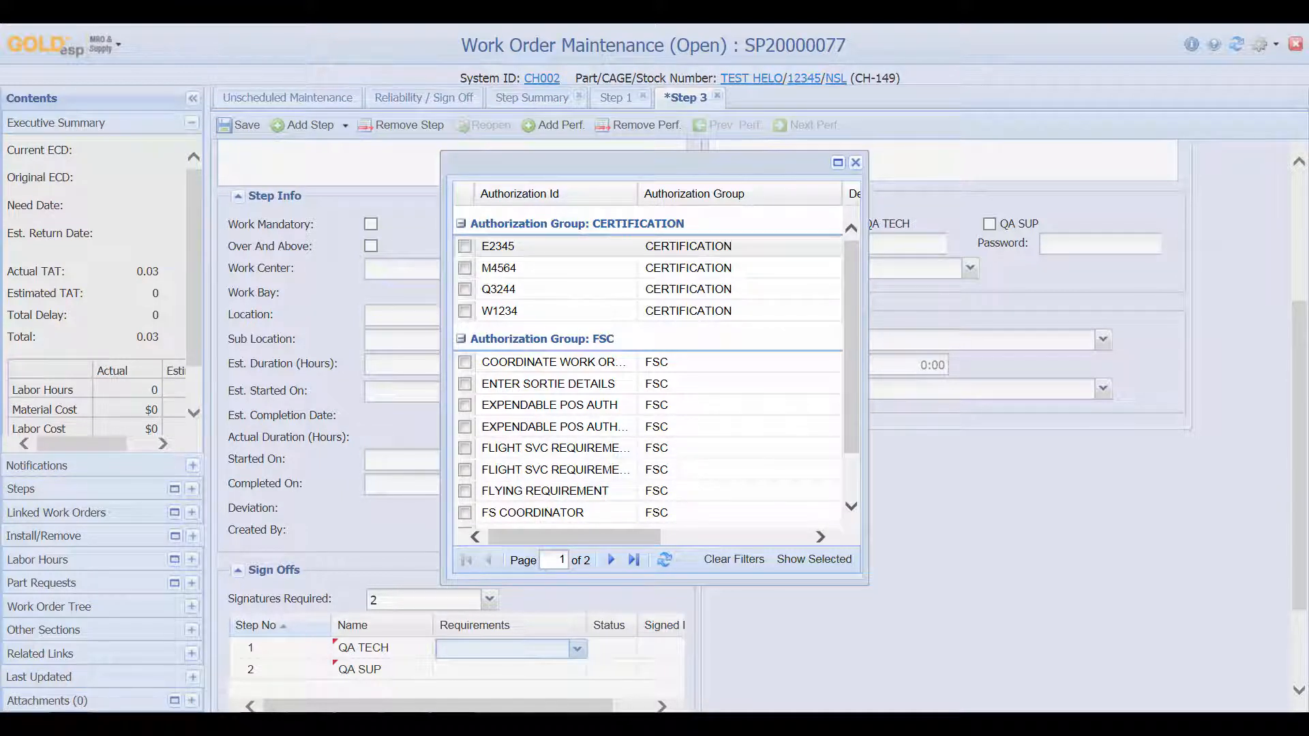
pyautogui.click(465, 246)
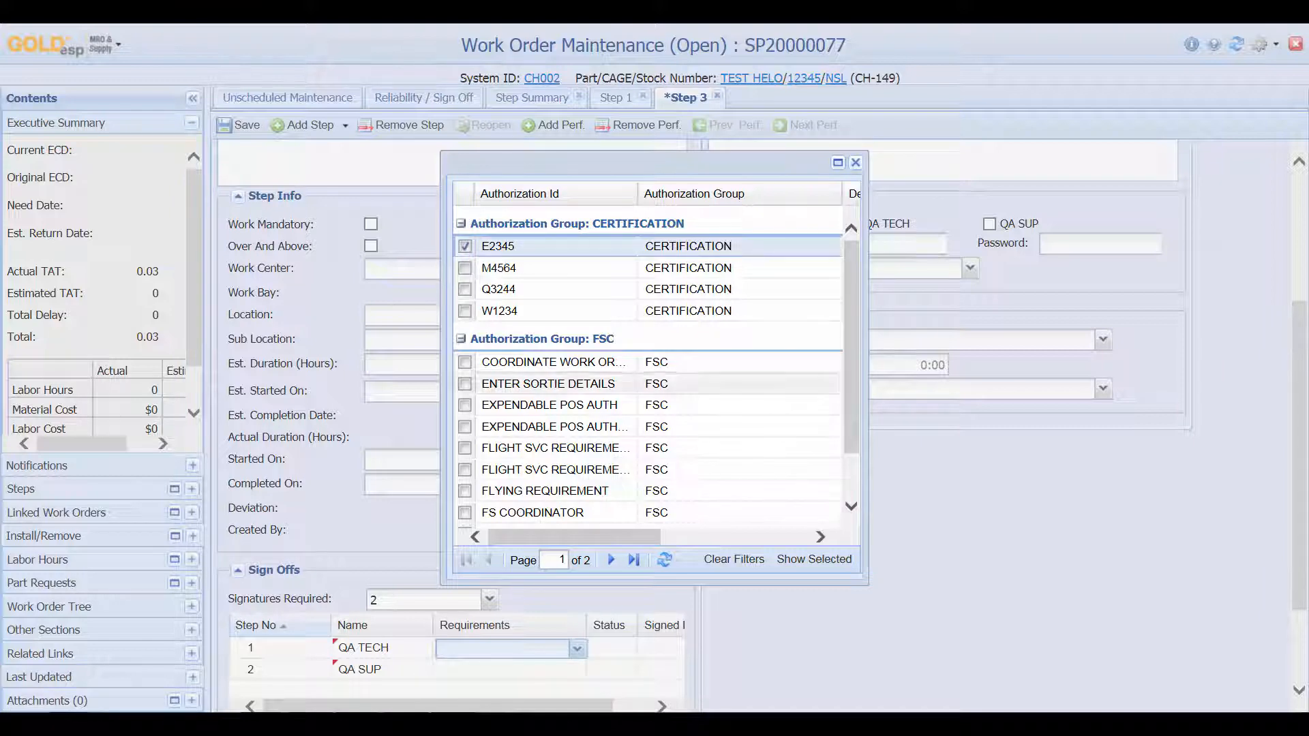
pyautogui.click(814, 559)
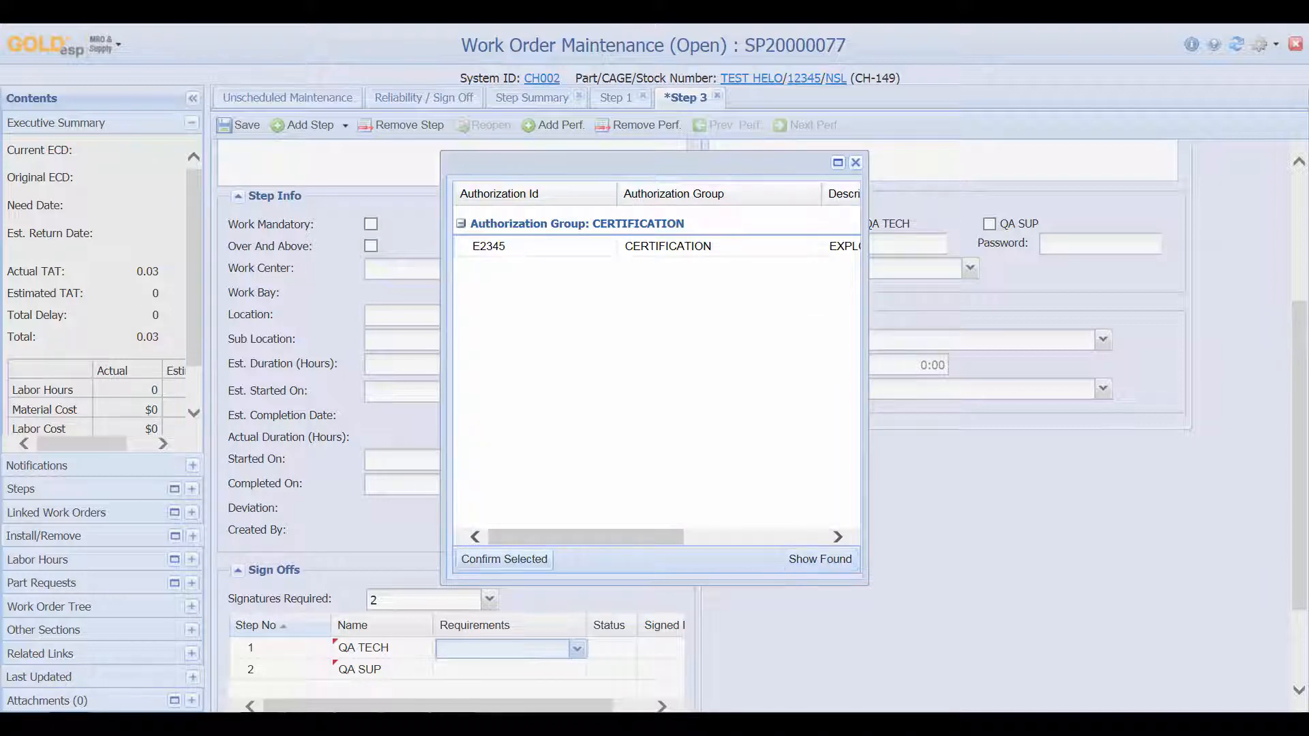
pyautogui.click(505, 559)
pyautogui.click(504, 669)
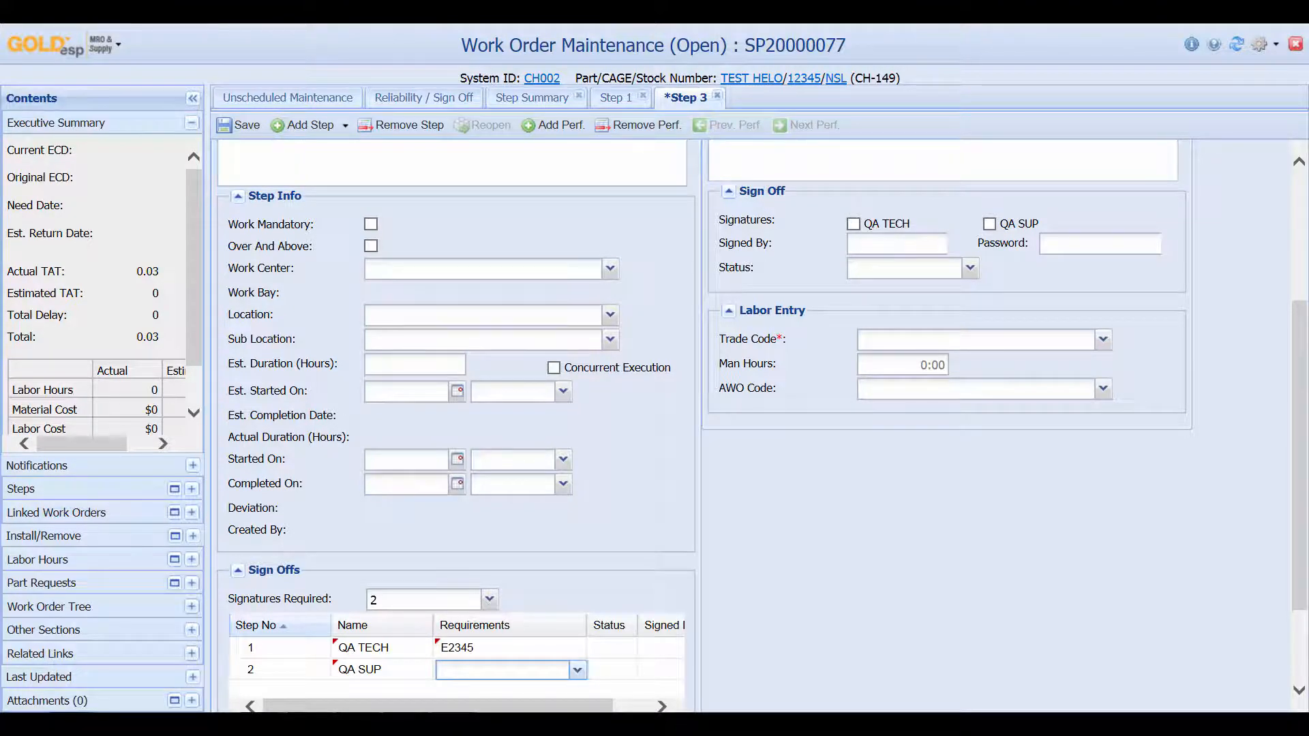
pyautogui.click(578, 670)
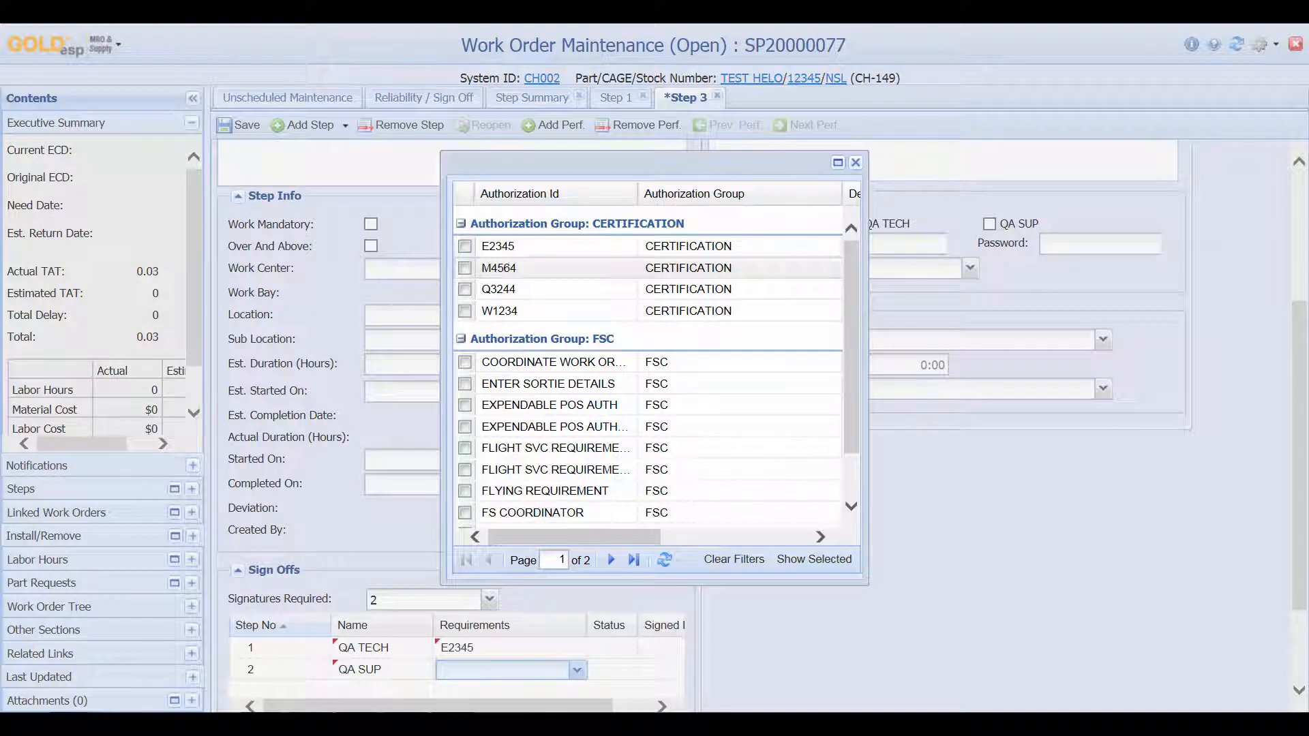
pyautogui.click(465, 268)
pyautogui.click(815, 559)
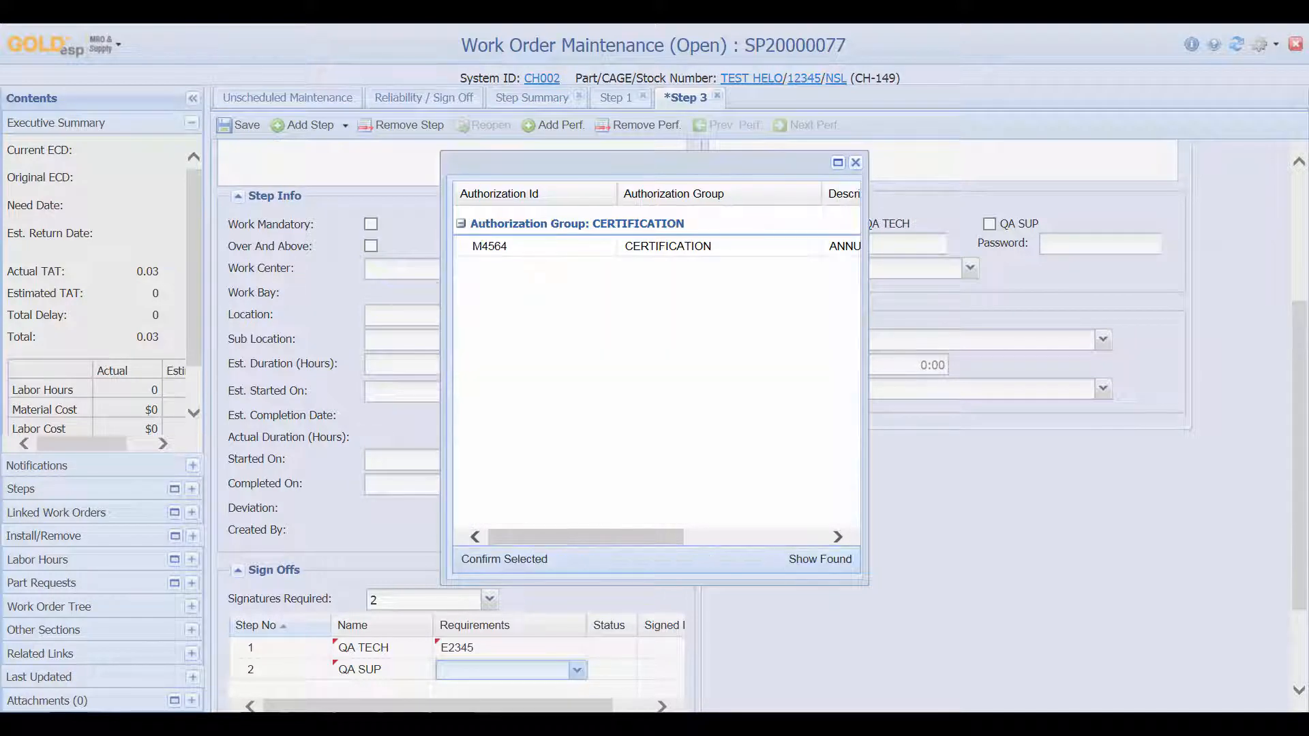
pyautogui.click(505, 559)
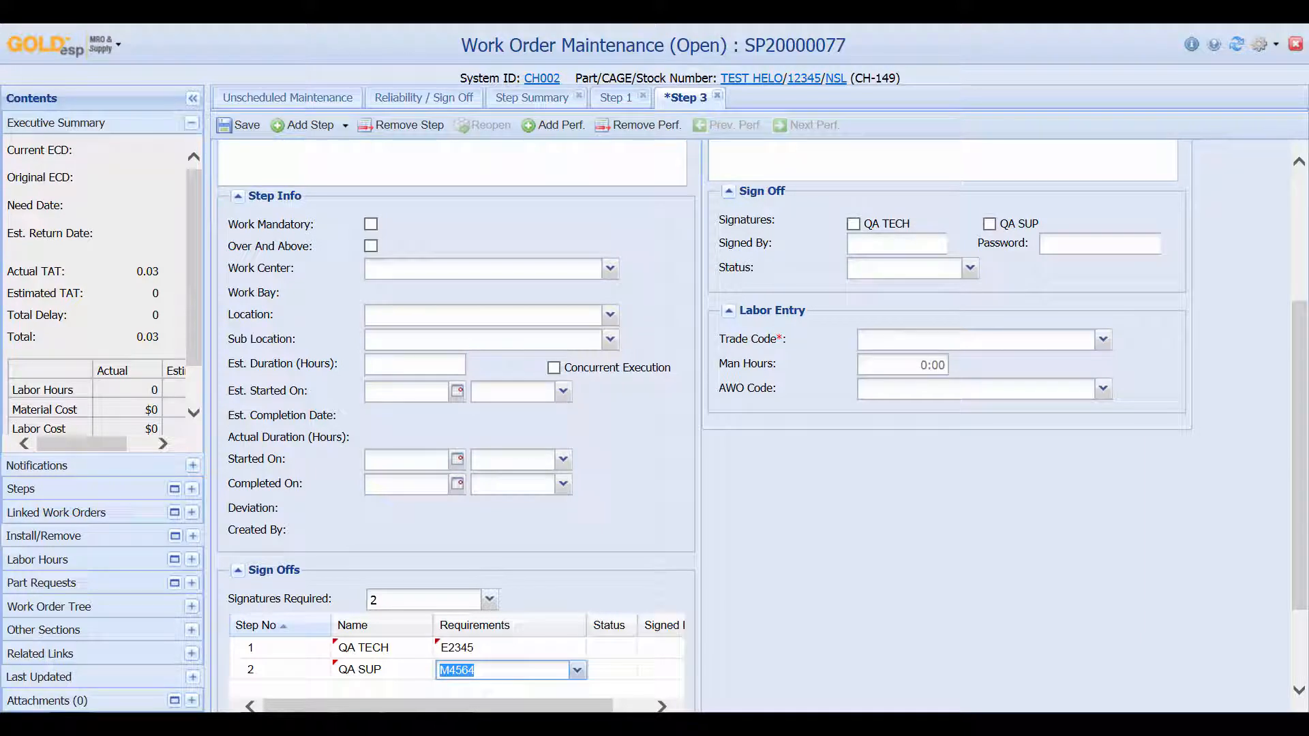
pyautogui.click(239, 125)
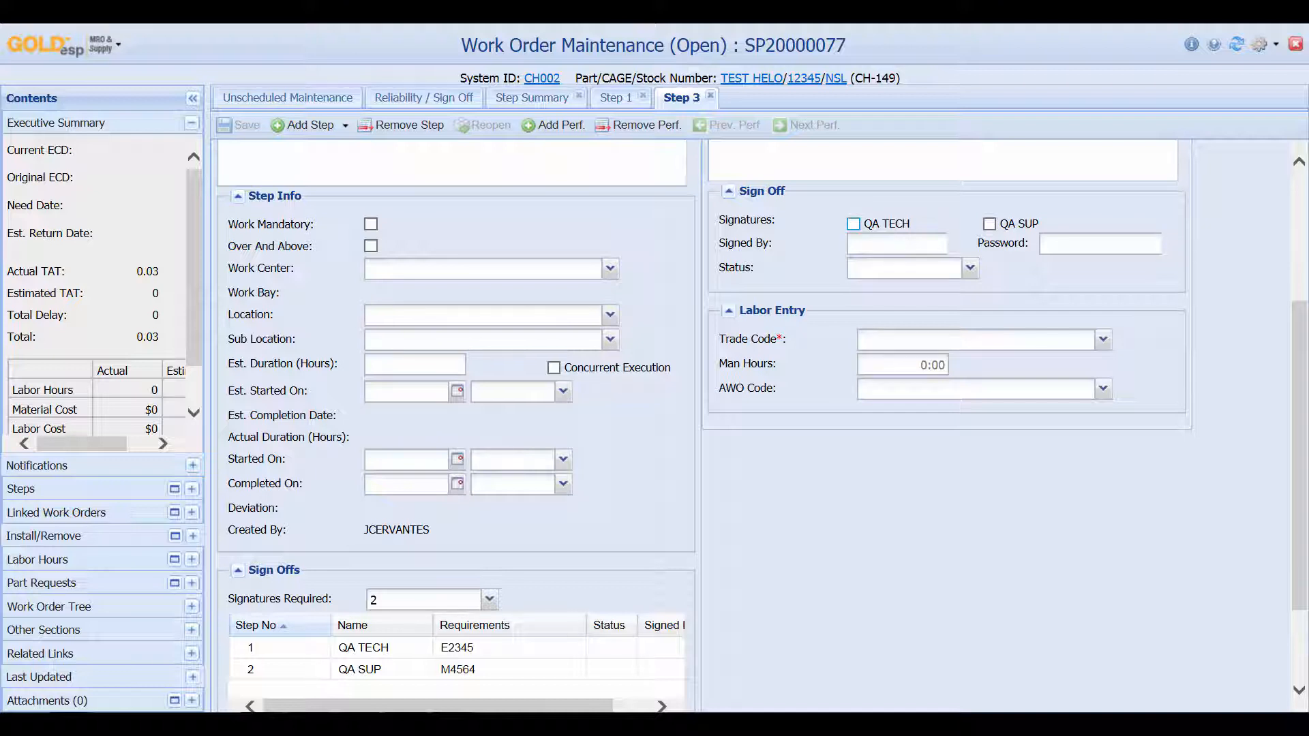
# Fill the QA TECH sign-off with signer ID, password and Pass status; save fails, dismiss the error
pyautogui.click(852, 223)
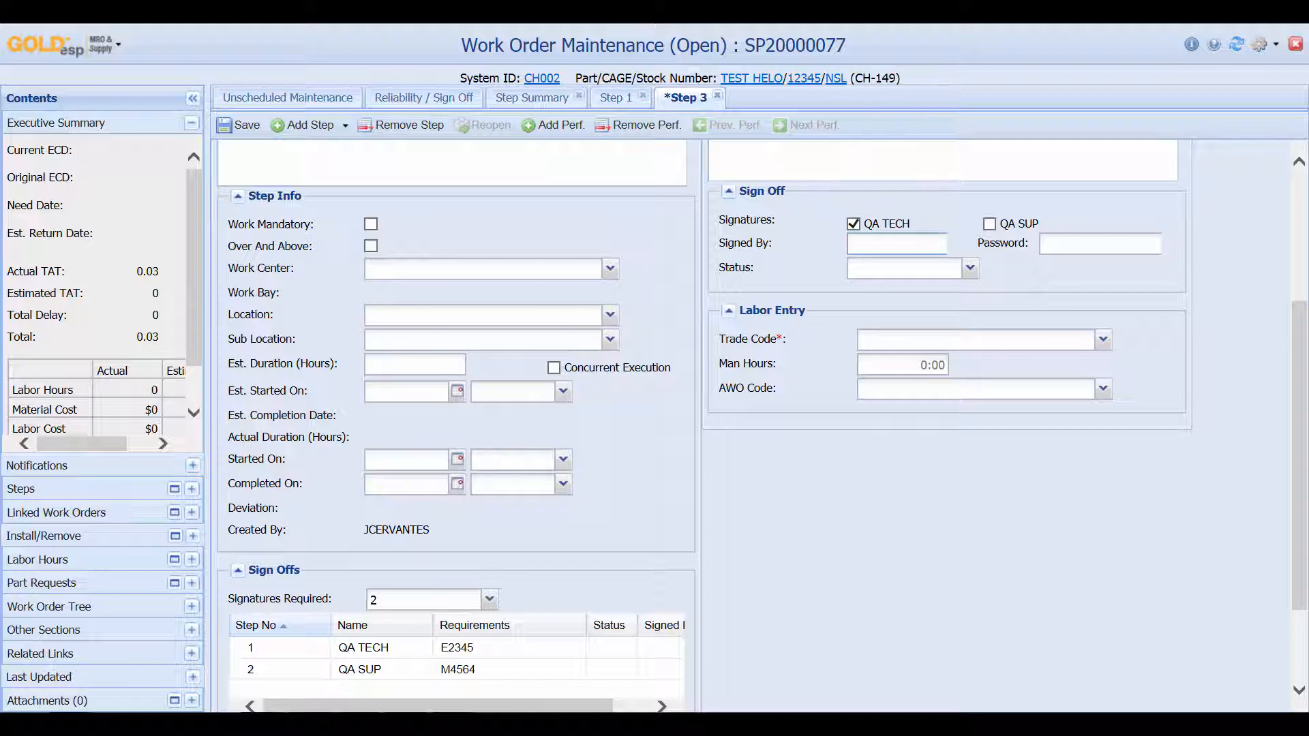
pyautogui.click(1063, 244)
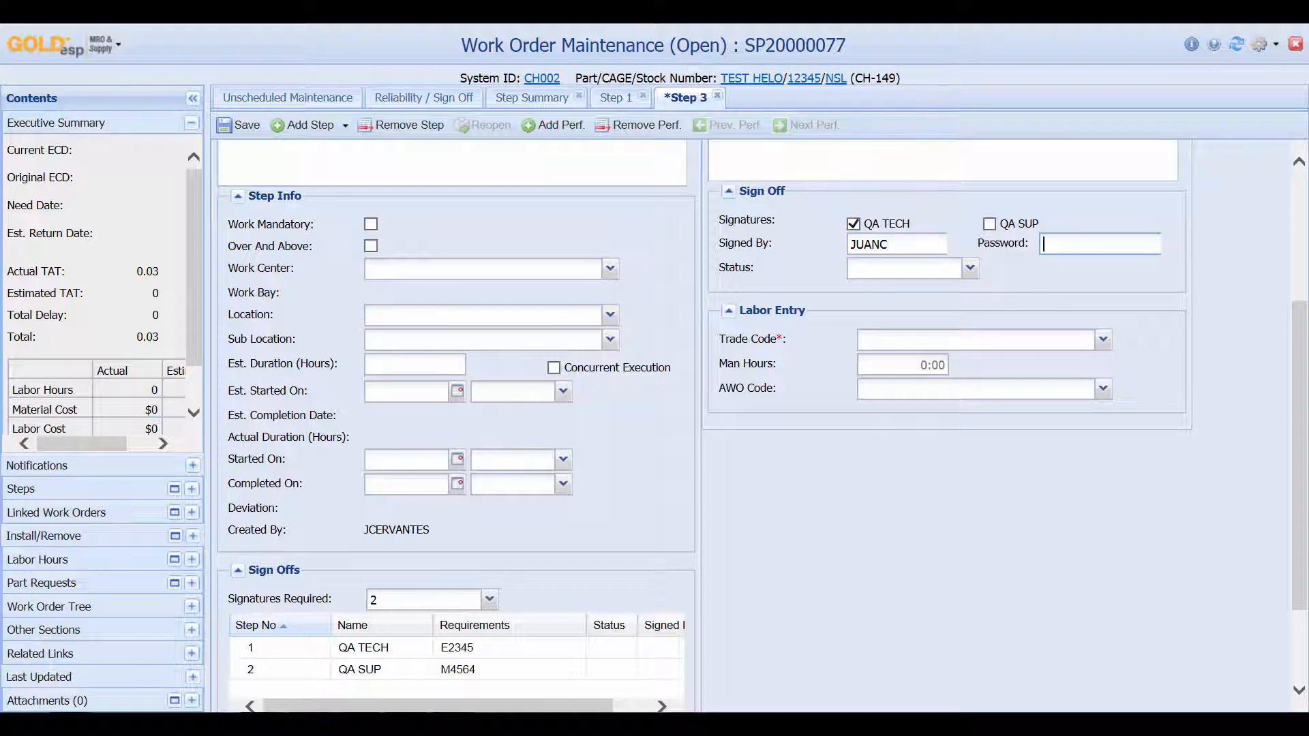
pyautogui.write('*********')
pyautogui.click(970, 269)
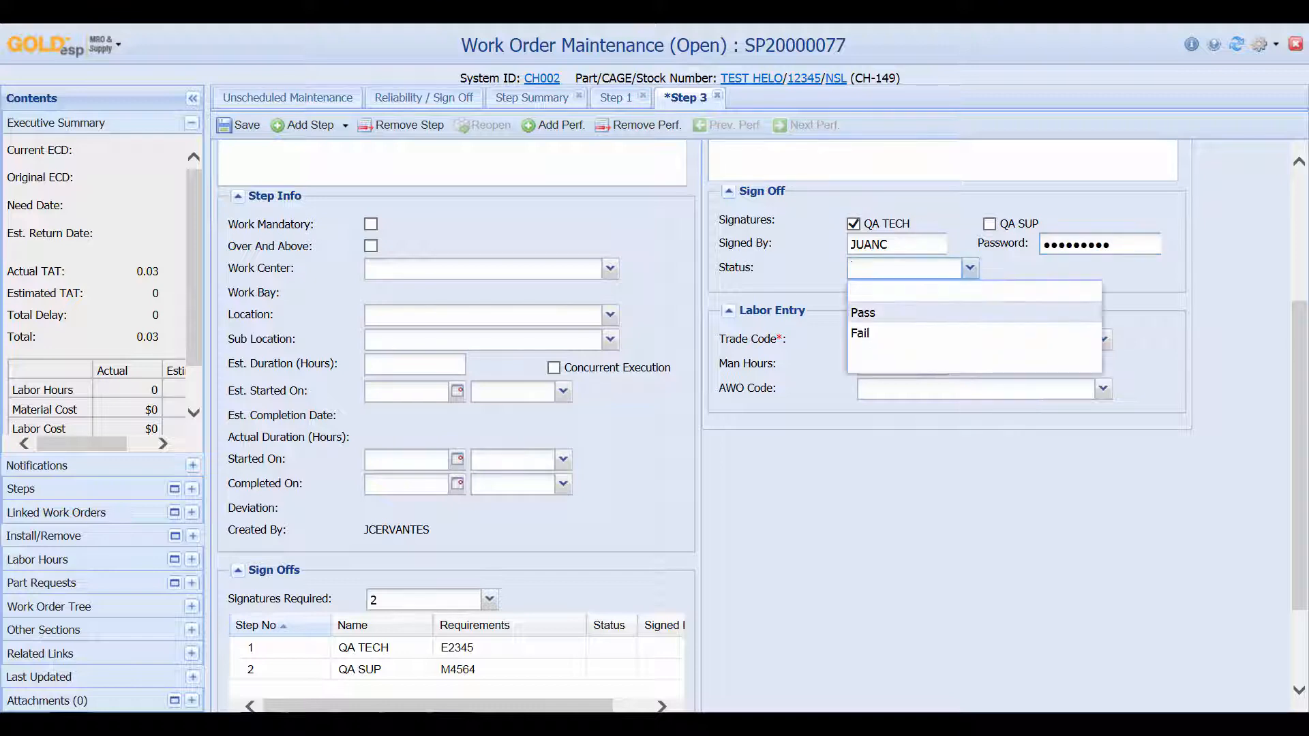
pyautogui.click(941, 313)
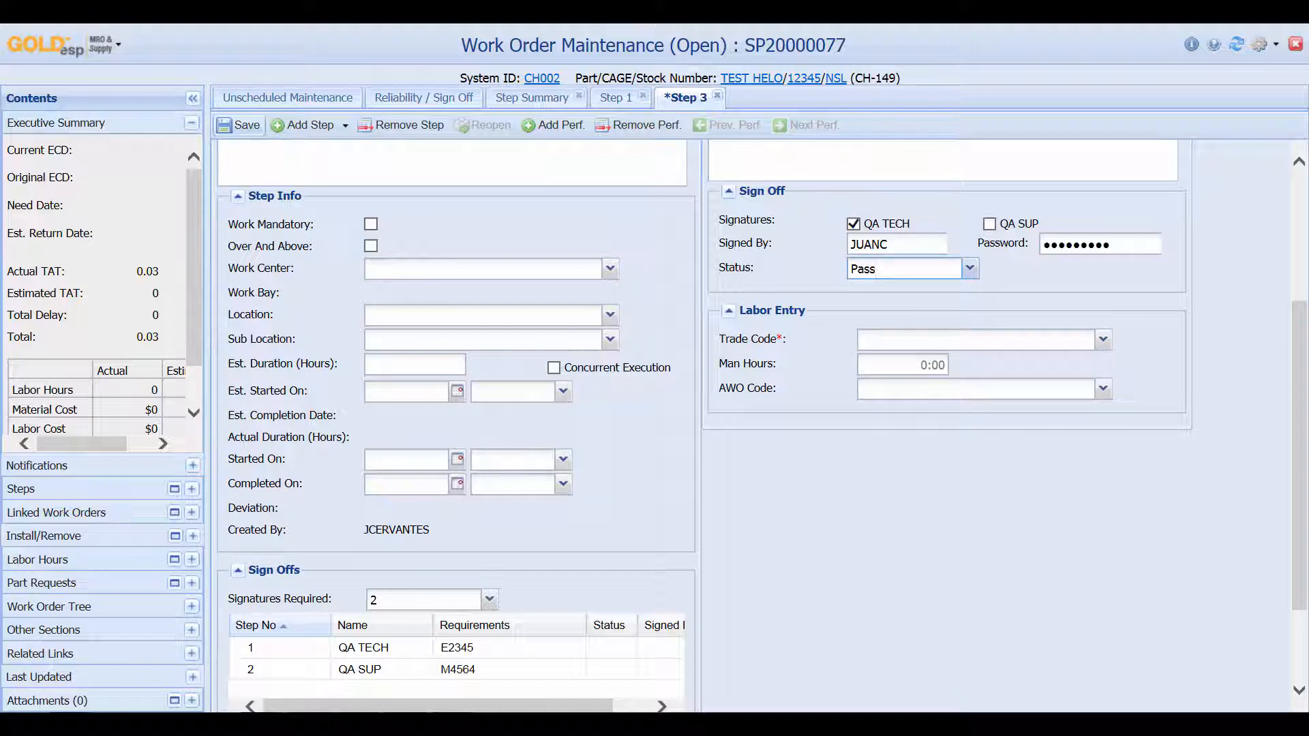
pyautogui.click(240, 125)
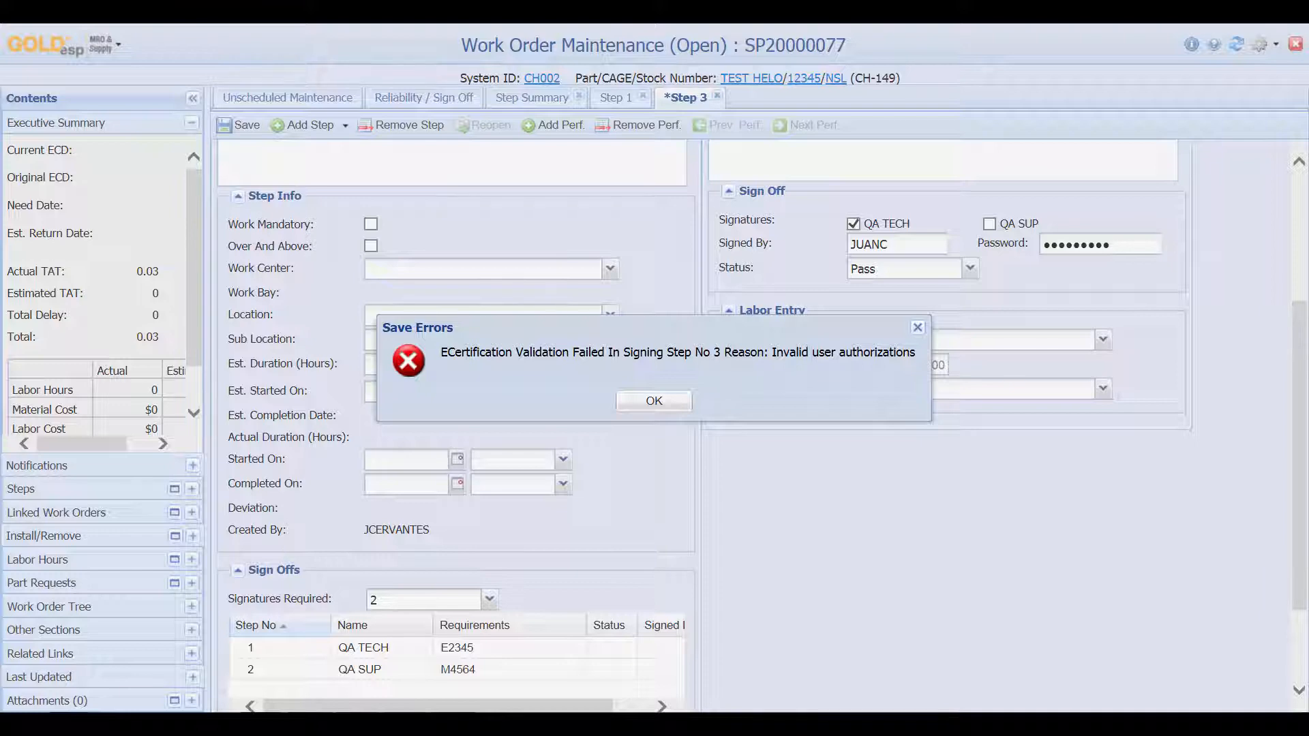
pyautogui.press('Return')
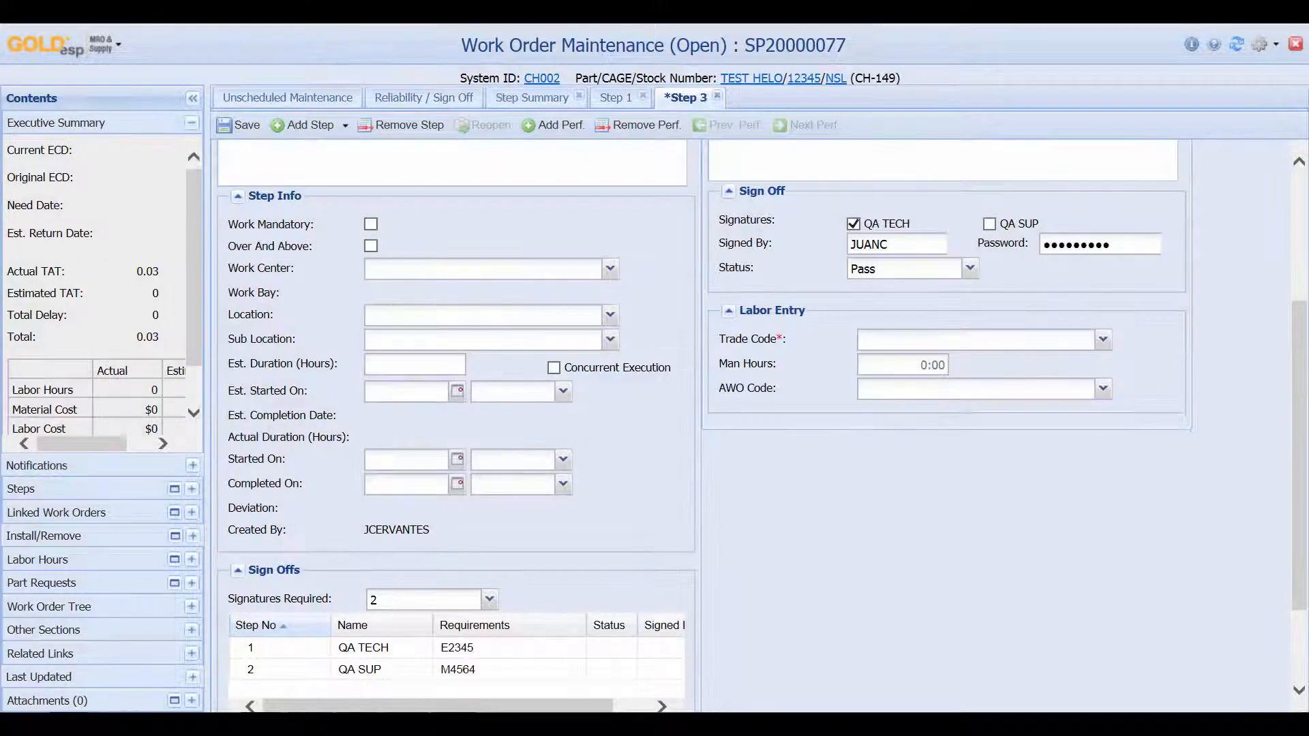
# Re-sign QA TECH under the correct signer ID and password so it records as Passed
pyautogui.doubleClick(869, 244)
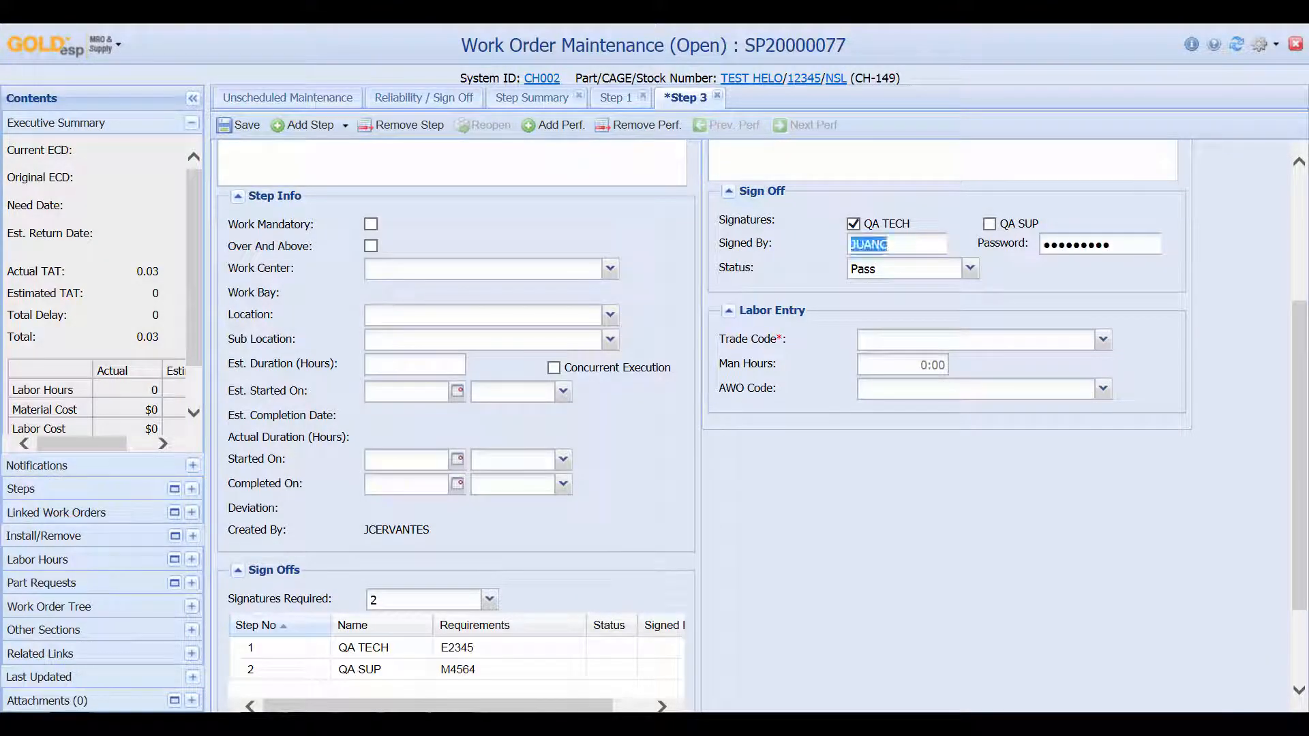
pyautogui.press('BackSpace')
pyautogui.press('Tab')
pyautogui.press('BackSpace')
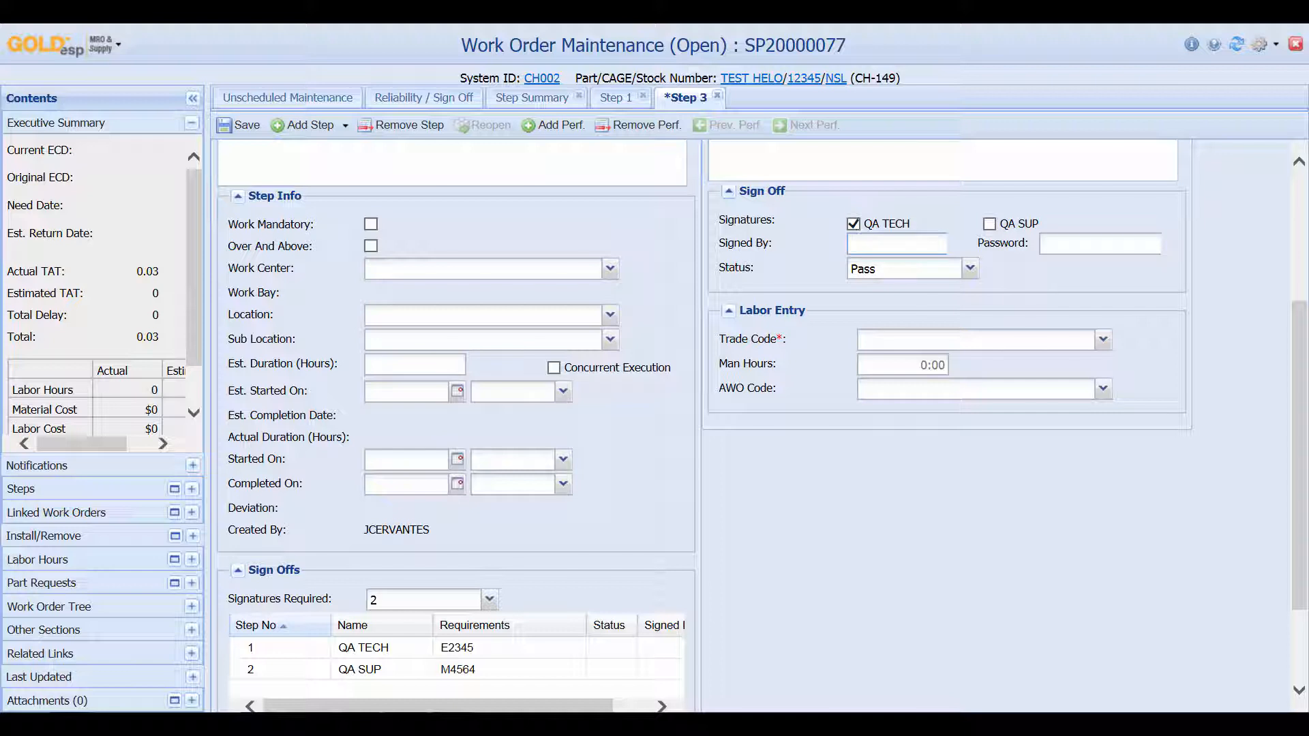
pyautogui.press('Tab')
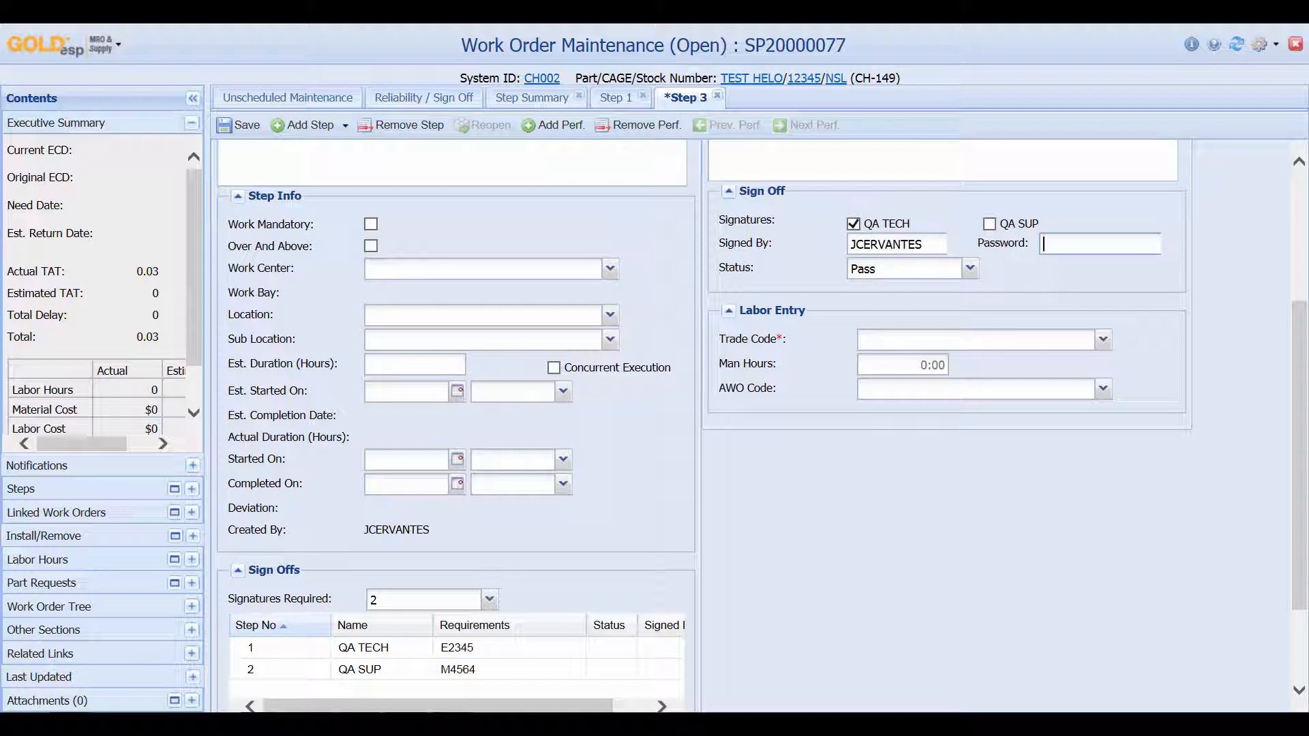
pyautogui.write('•••••••••')
pyautogui.press('Return')
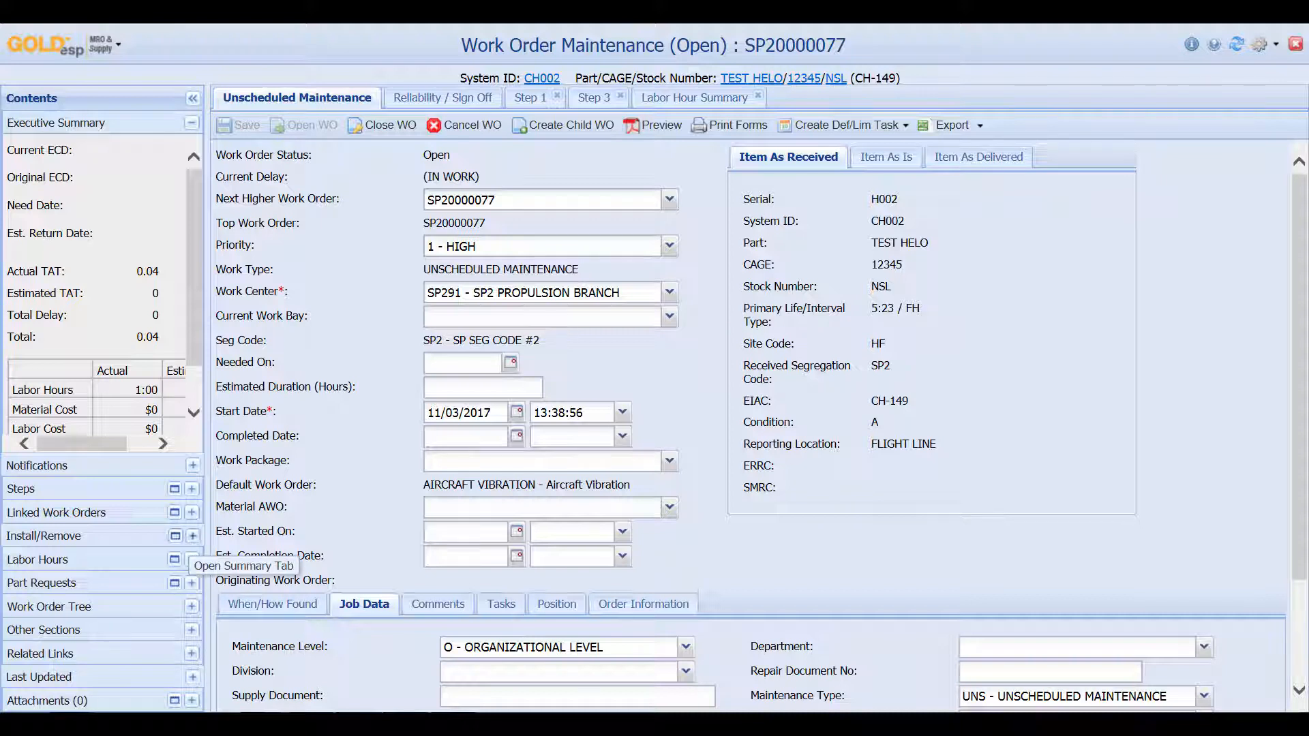
pyautogui.click(192, 536)
# Add a Removed record for part TEST ENG, serial E004, condition US - UNSERVICEABLE
pyautogui.click(26, 242)
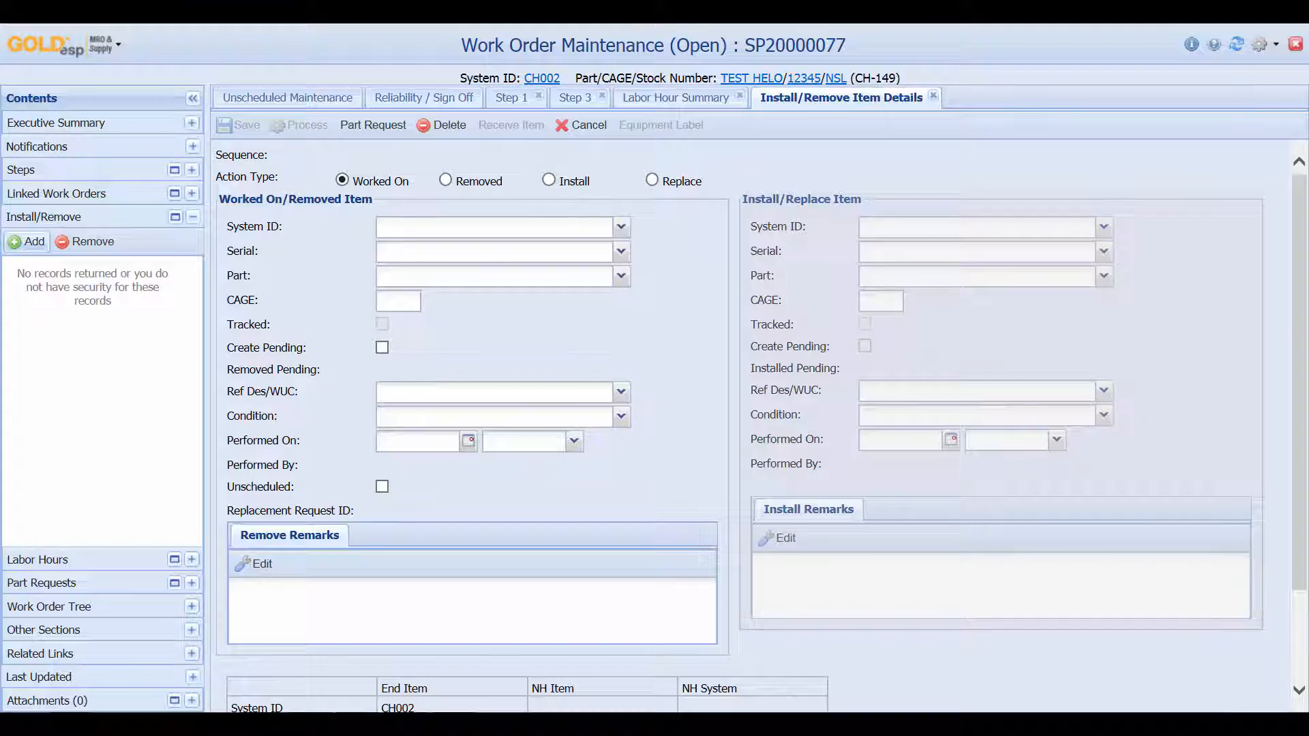
pyautogui.click(445, 180)
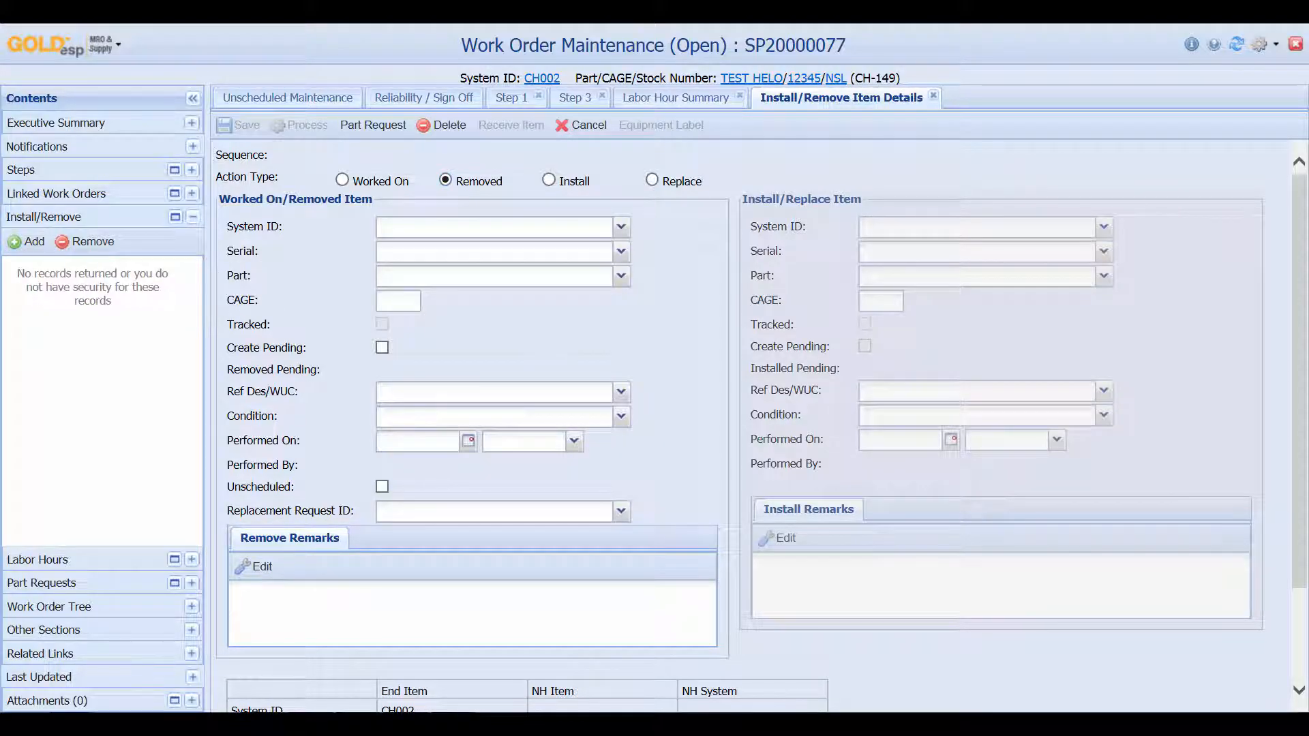
pyautogui.click(494, 276)
pyautogui.write('TES')
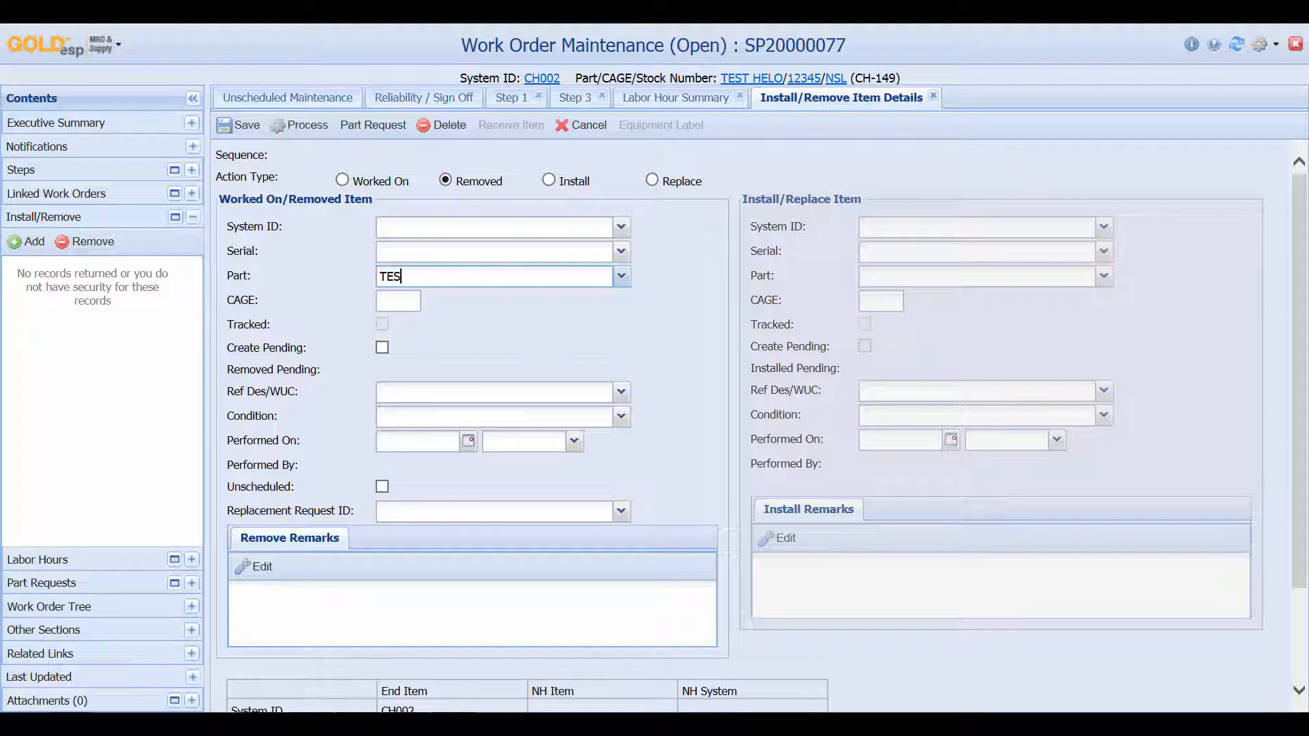
pyautogui.write('T ENG')
pyautogui.press('Tab')
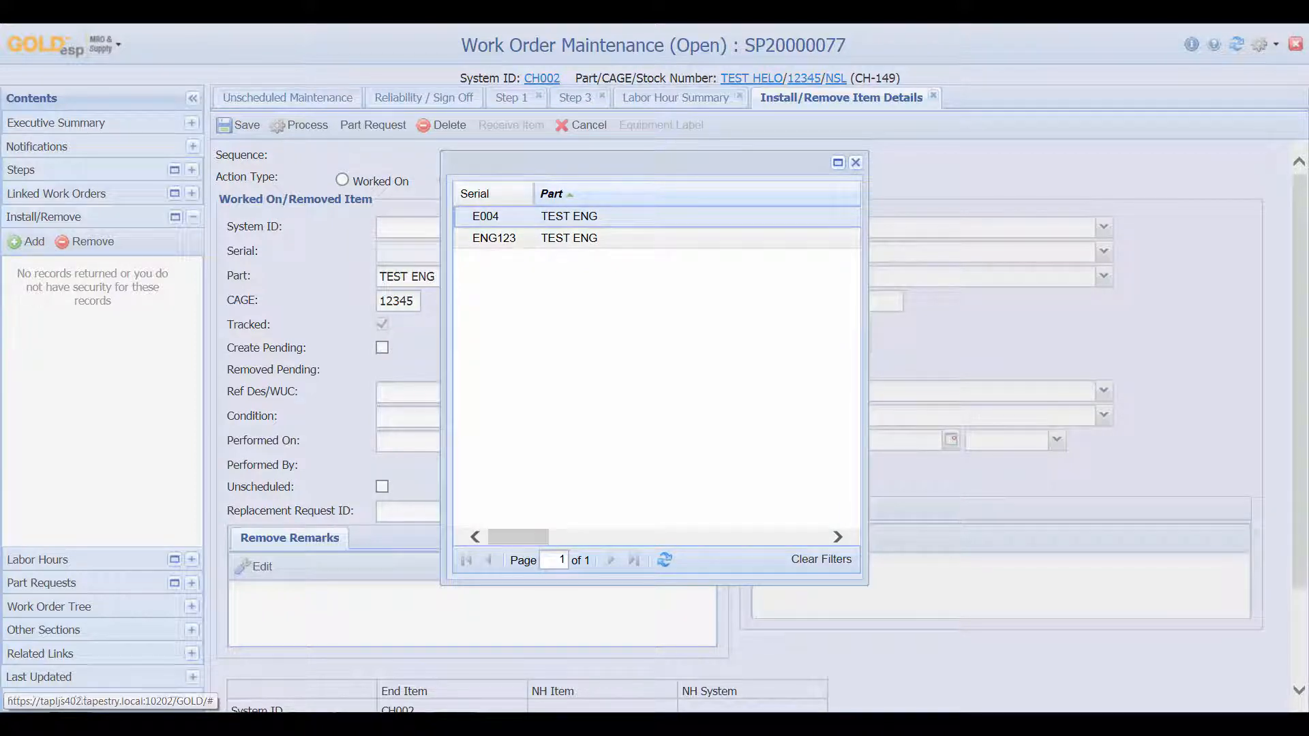
pyautogui.doubleClick(485, 216)
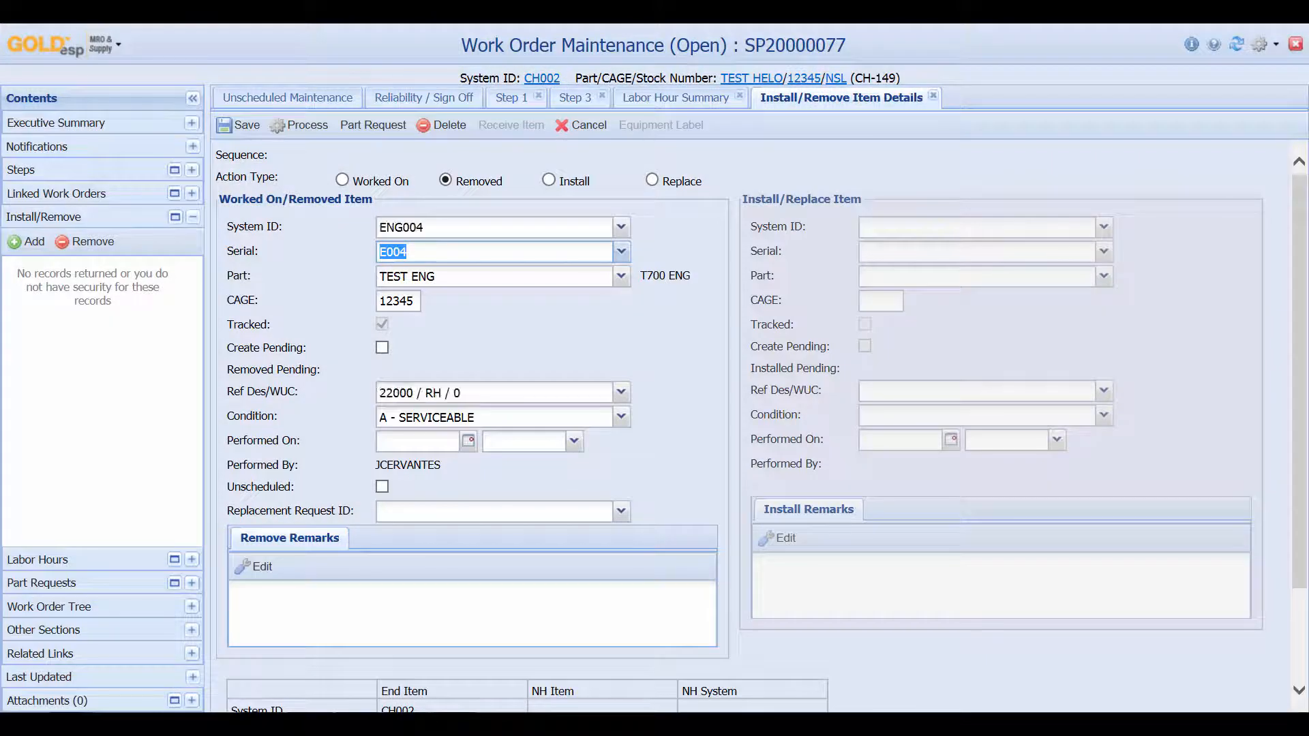
pyautogui.click(621, 416)
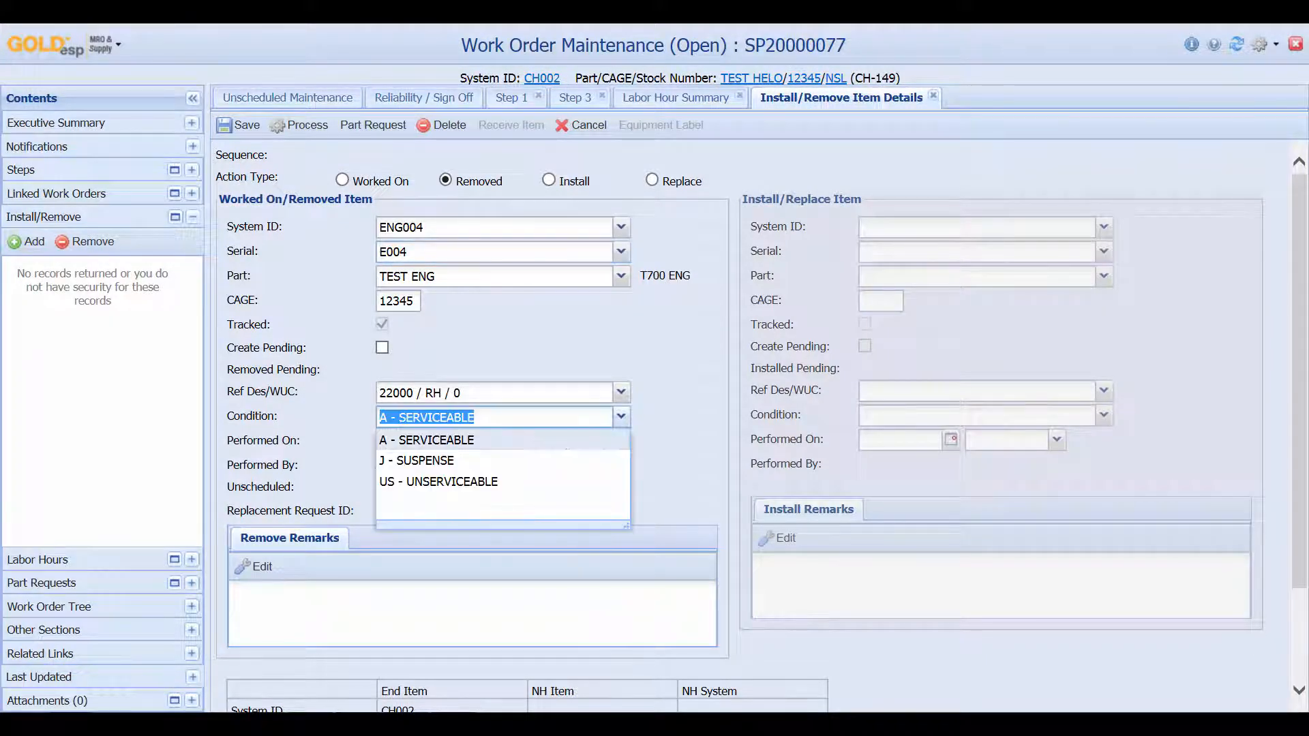
pyautogui.click(438, 482)
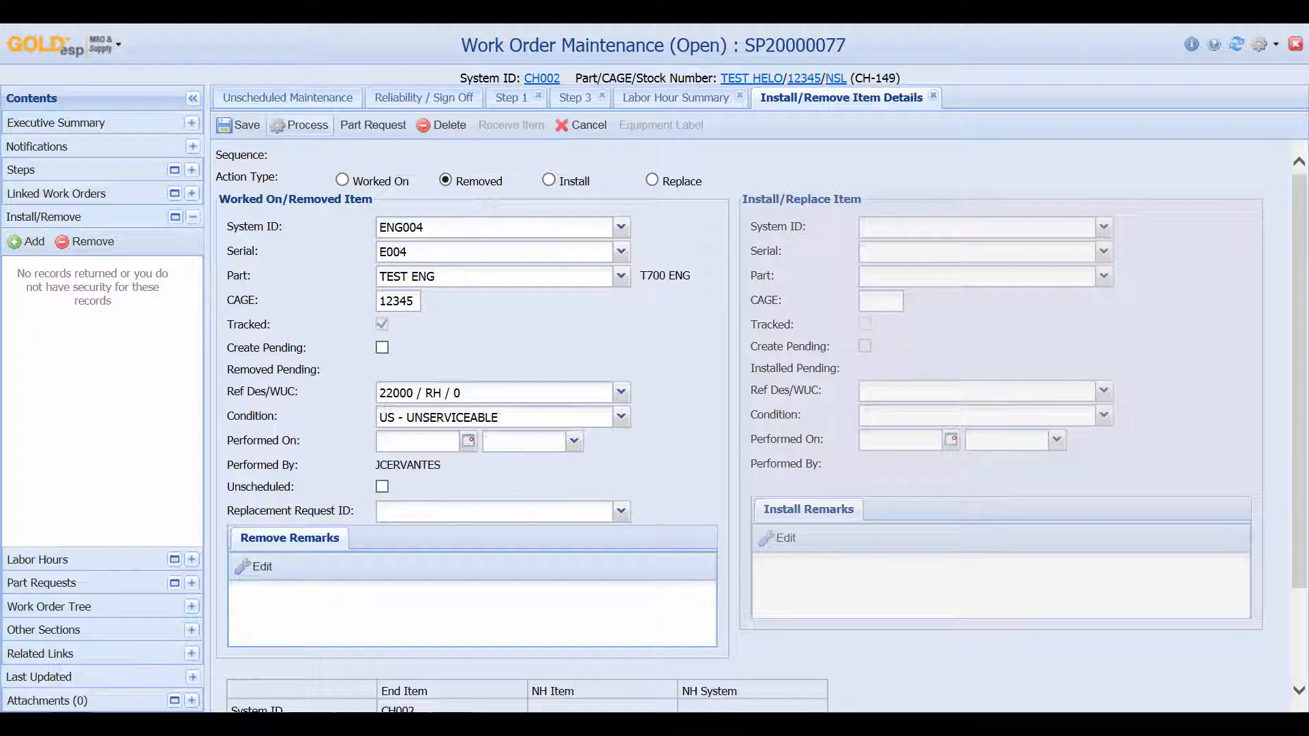
pyautogui.click(299, 125)
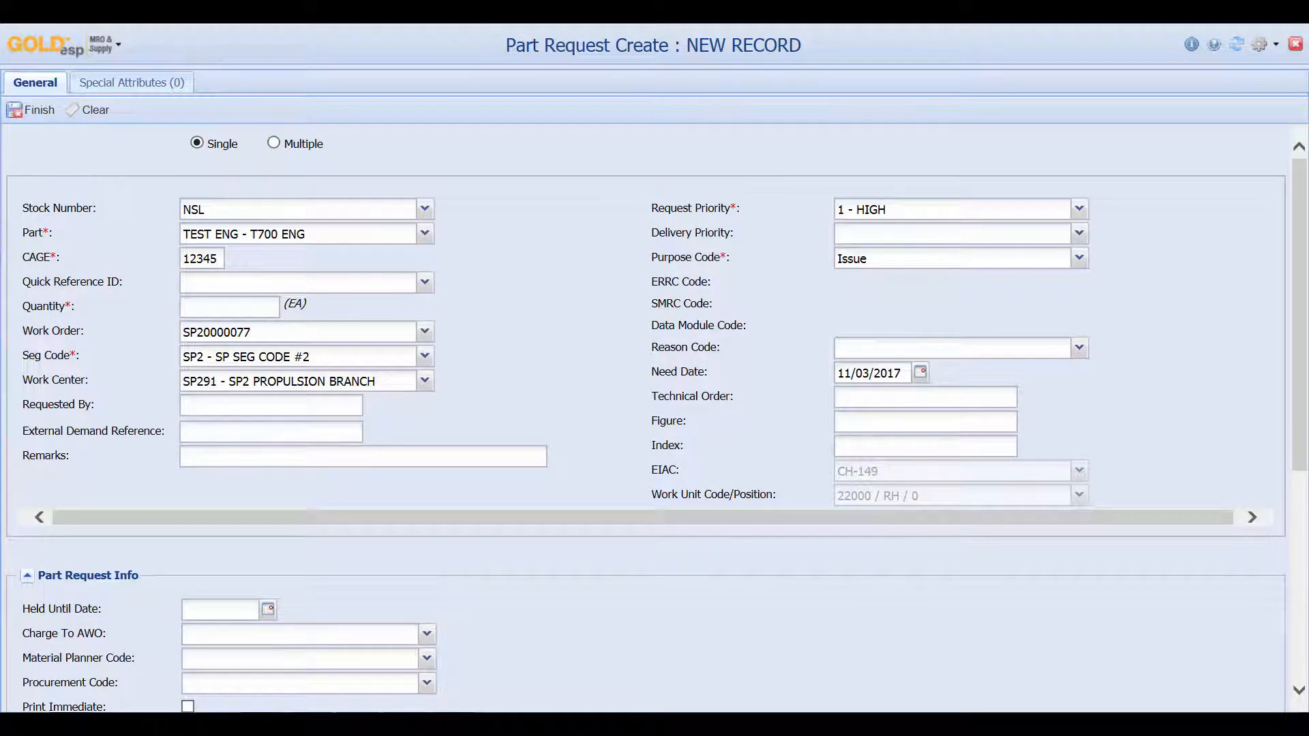
# Create a replacement part request for quantity 1 with reason code E
pyautogui.click(275, 308)
pyautogui.write('1')
pyautogui.click(1079, 348)
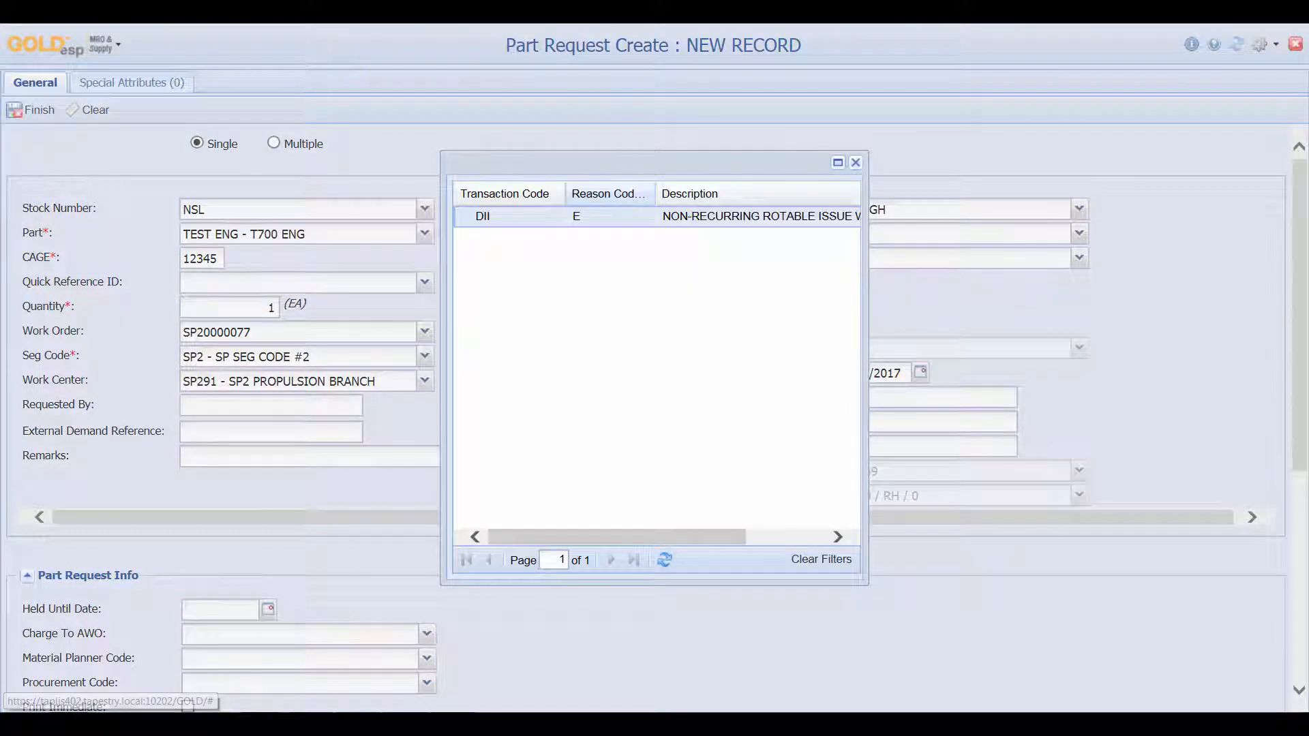
pyautogui.click(682, 216)
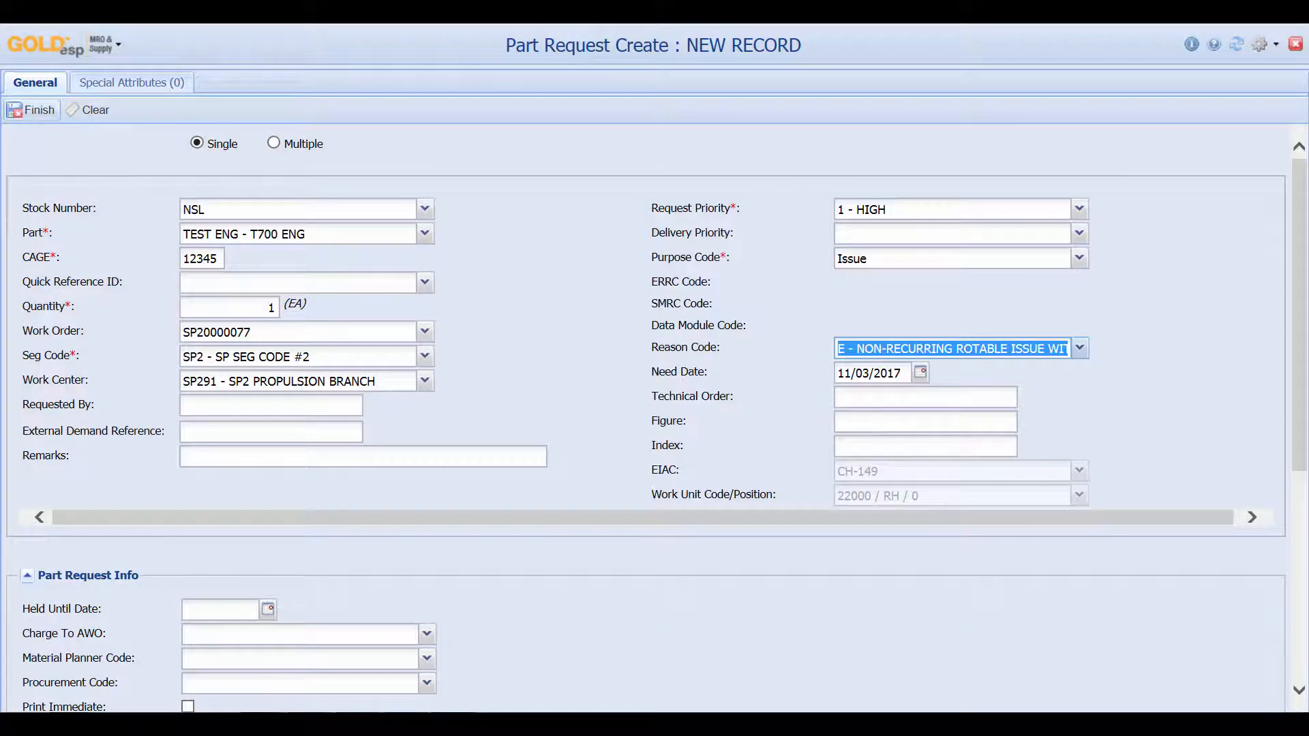
pyautogui.click(38, 111)
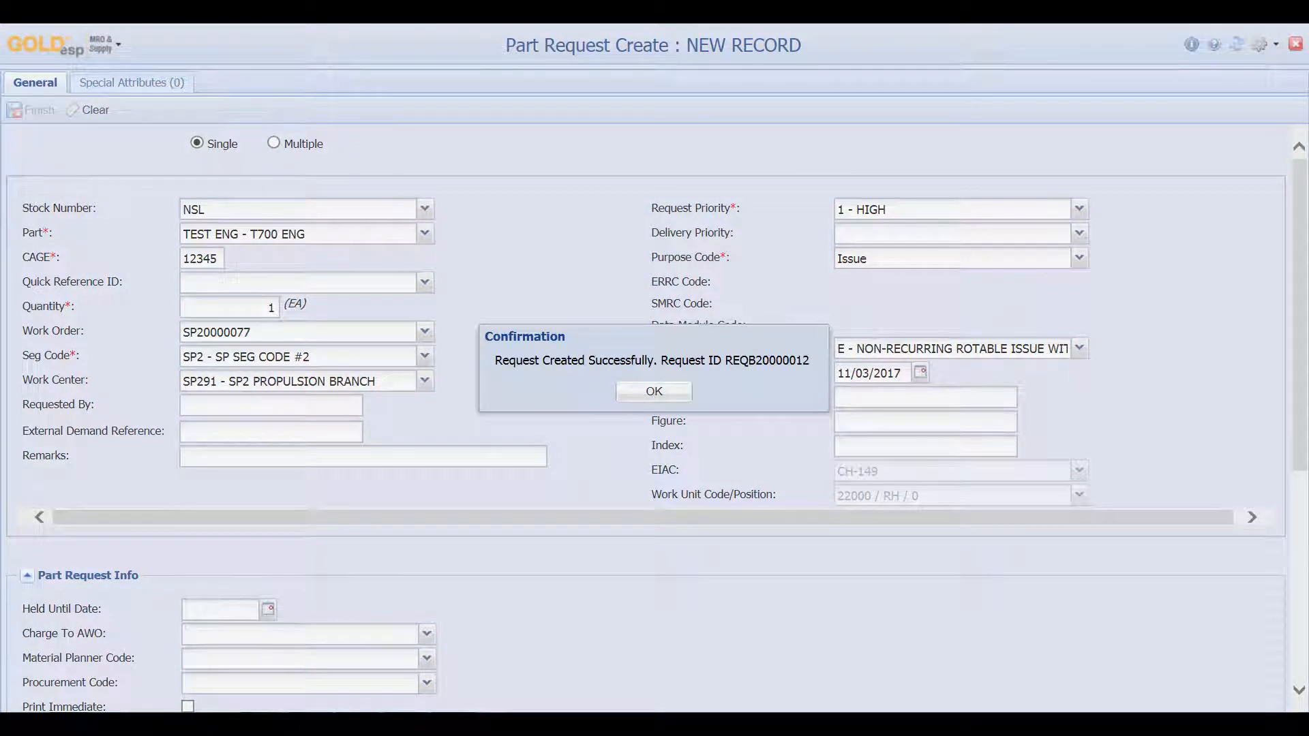
pyautogui.click(654, 391)
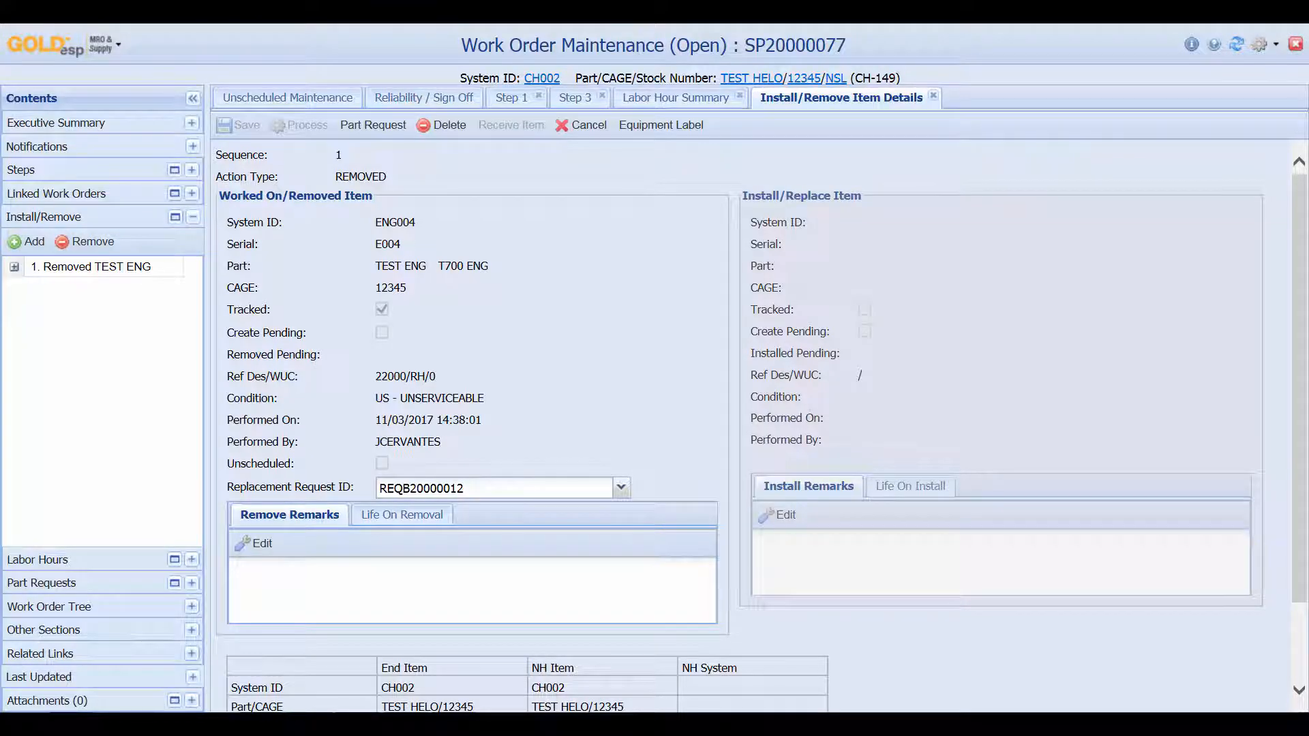
# Expand the removed TEST ENG entry's part and serial details, then return to Unscheduled Maintenance
pyautogui.click(192, 583)
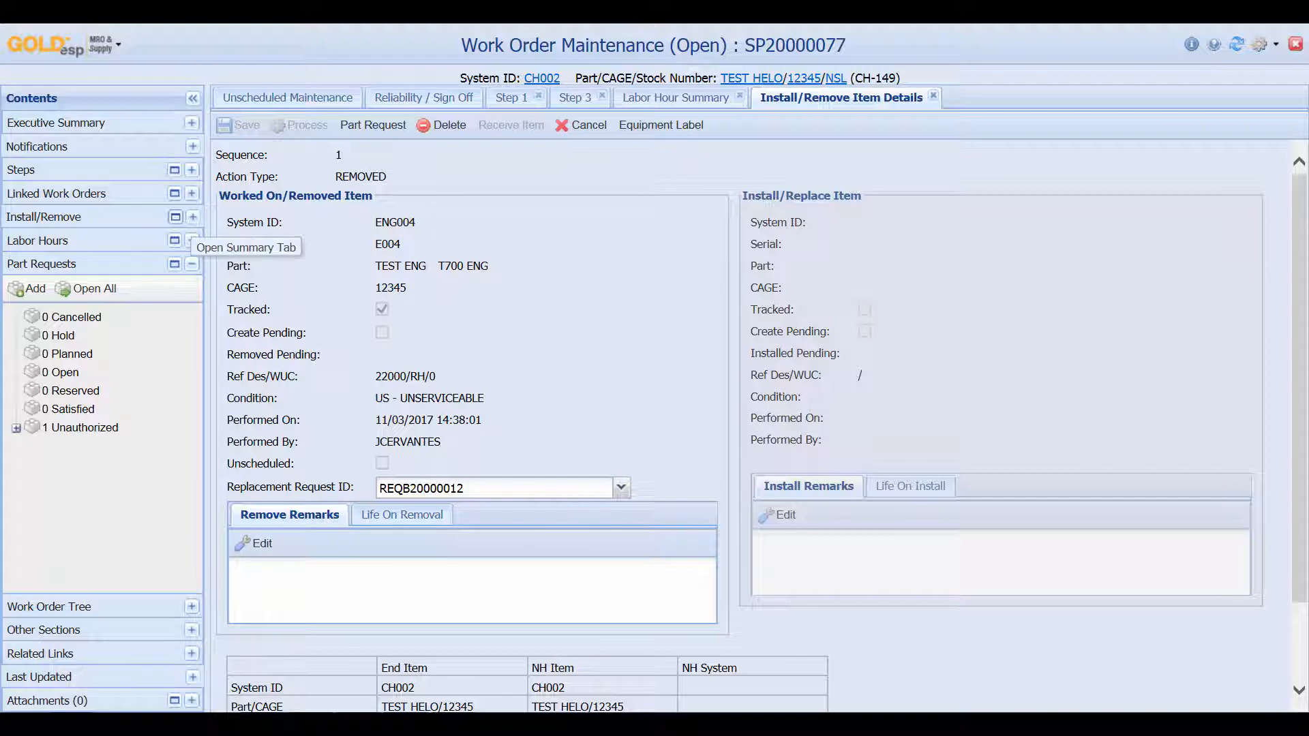
pyautogui.click(193, 216)
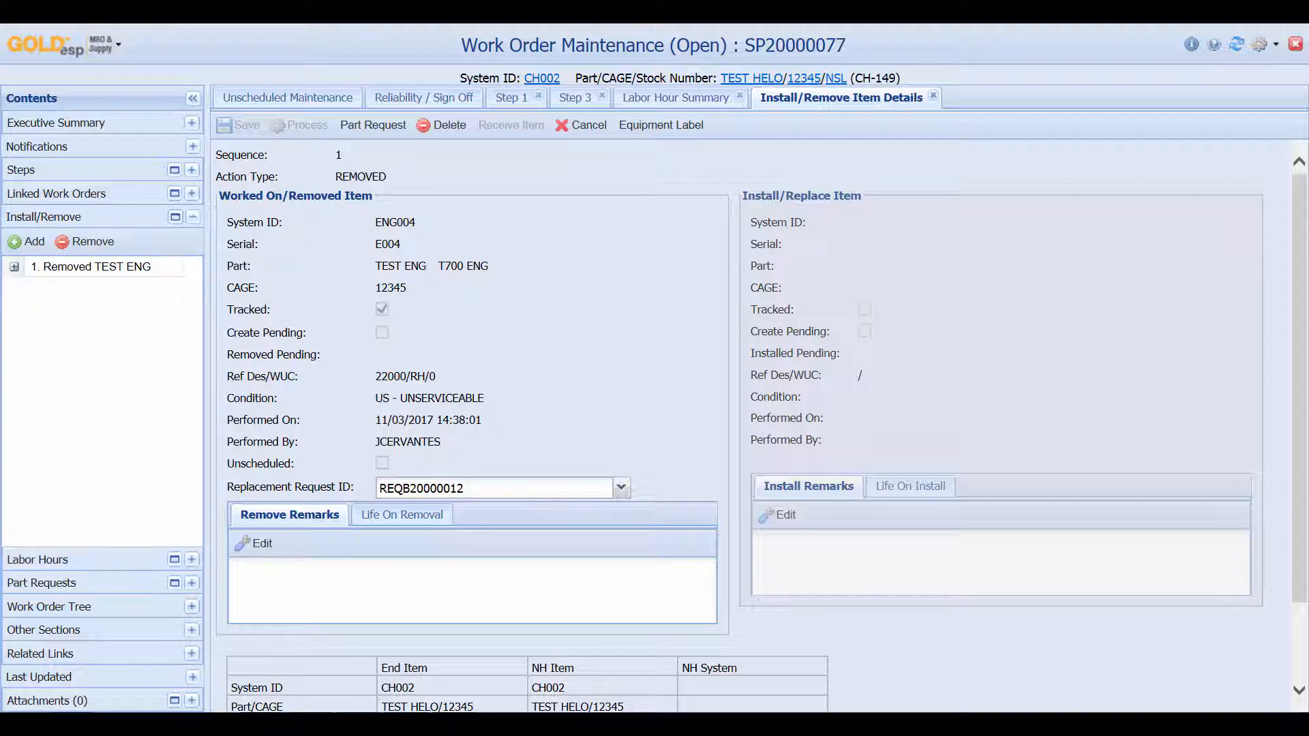
pyautogui.click(14, 266)
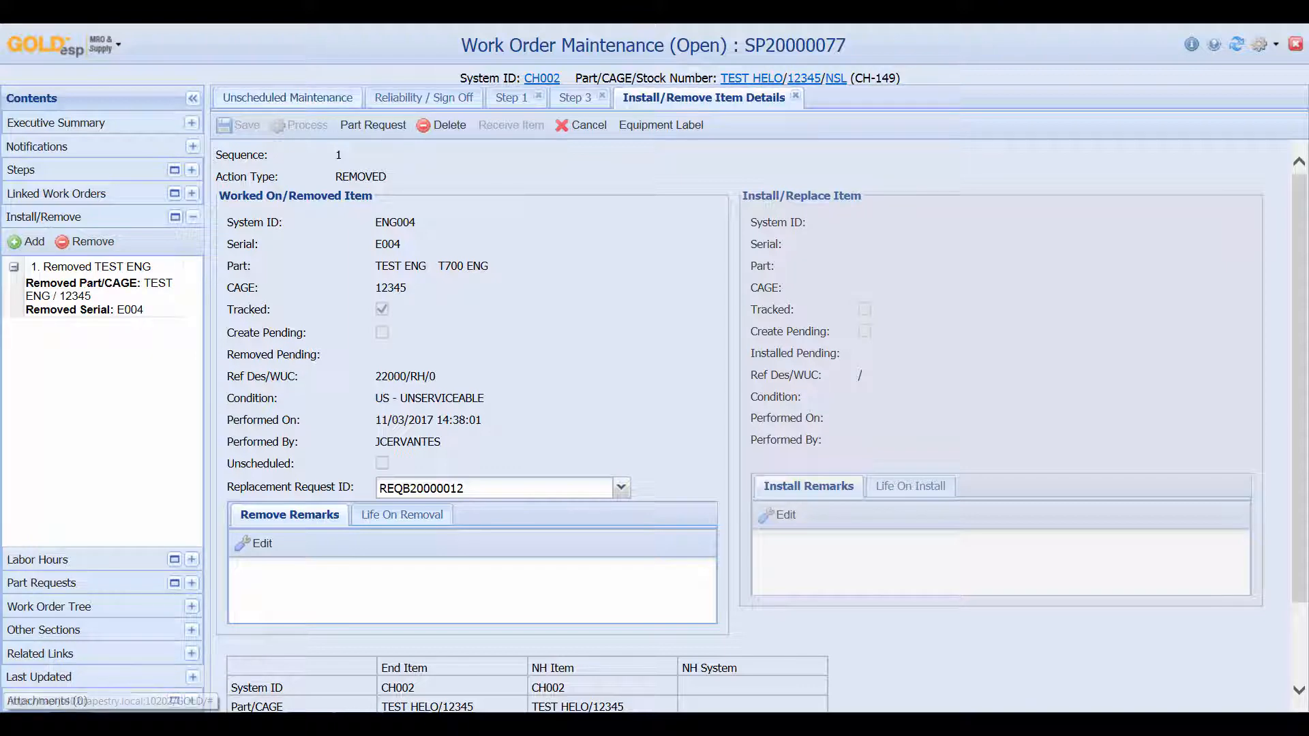
pyautogui.click(288, 98)
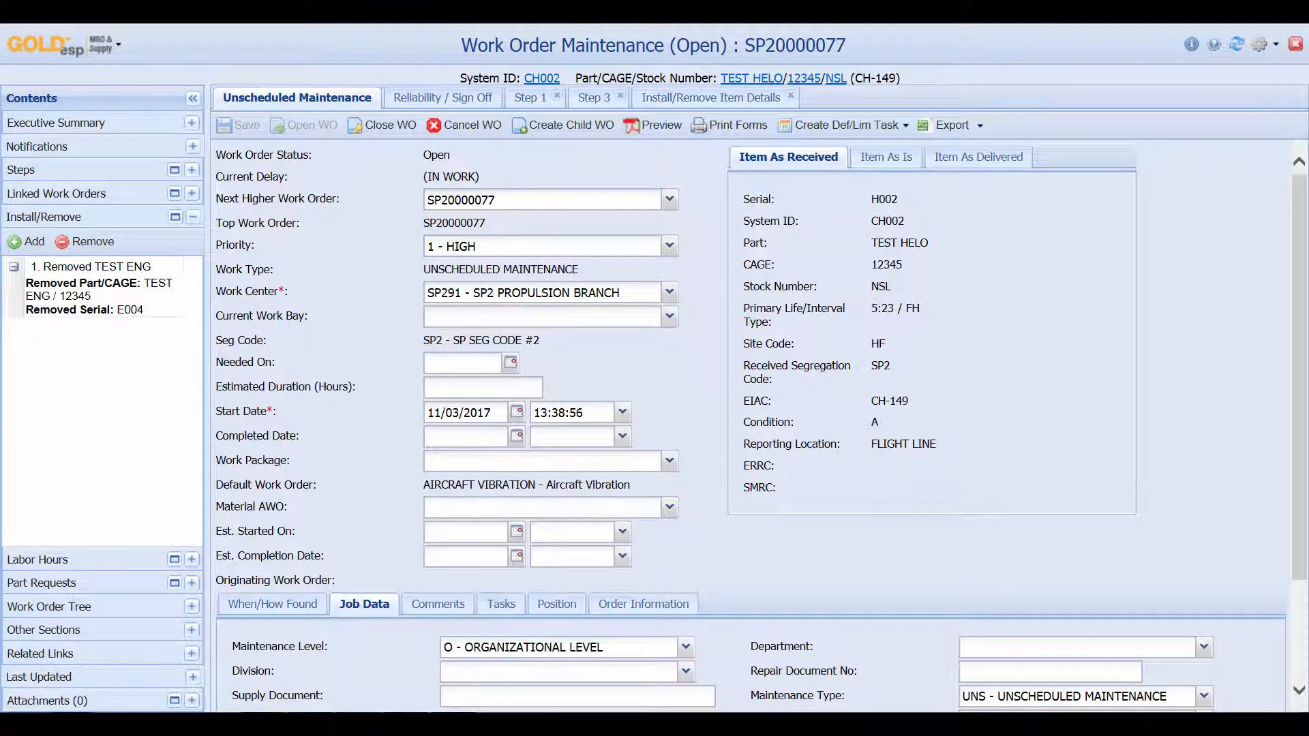
# Enter the technician ID in Work Order Assigned To and save SP20000077
pyautogui.scroll(-2, 760, 423)
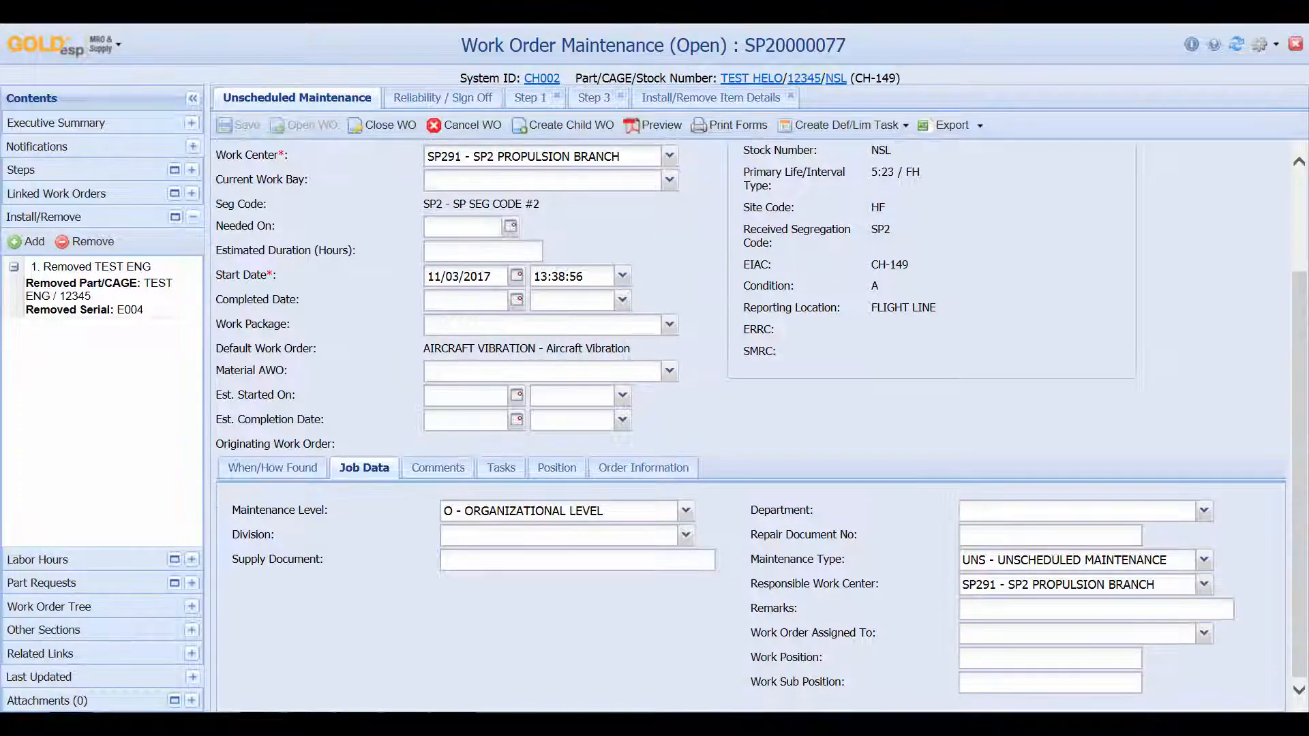
pyautogui.click(1077, 633)
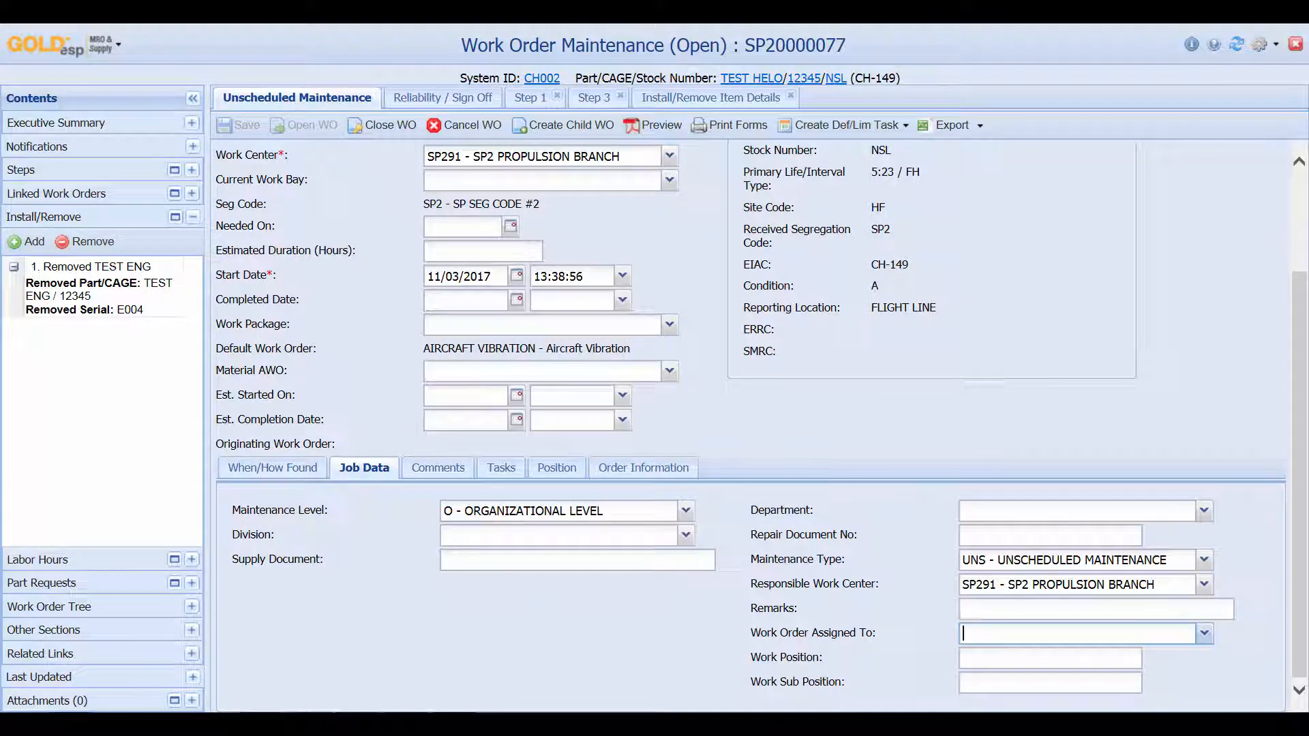
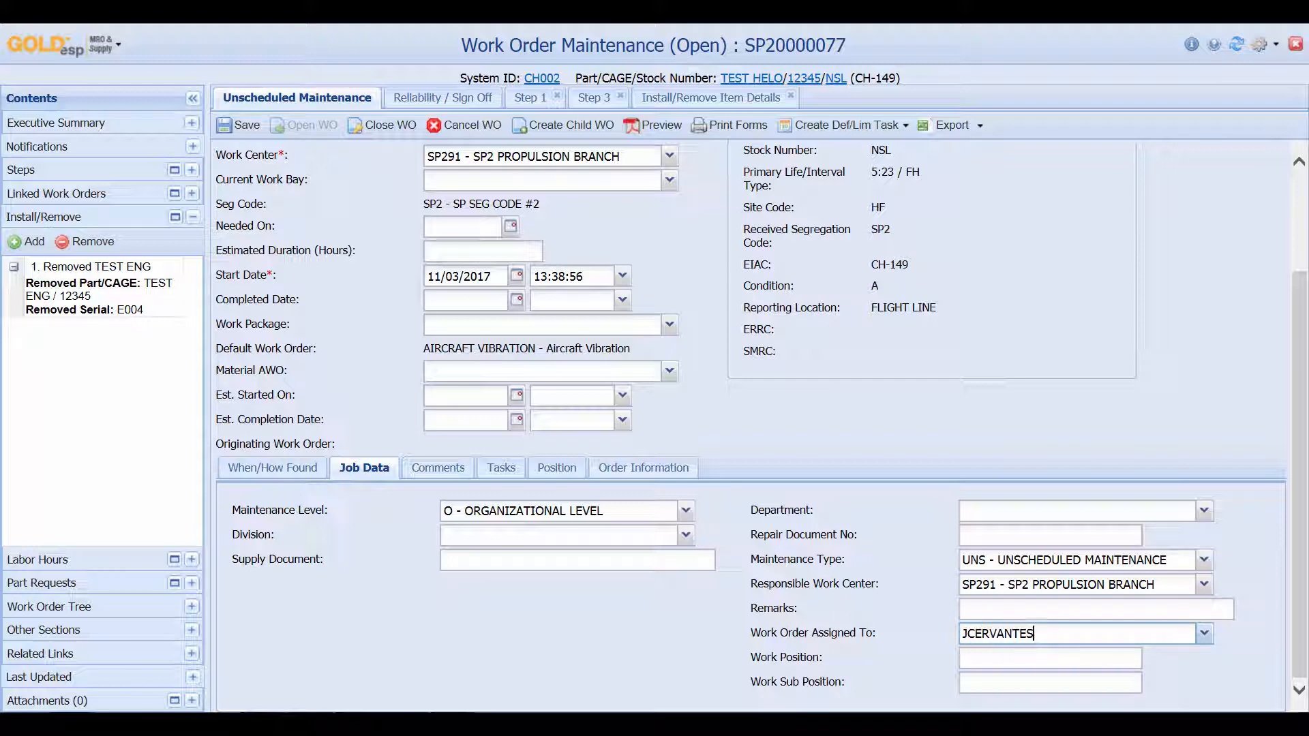
pyautogui.click(238, 124)
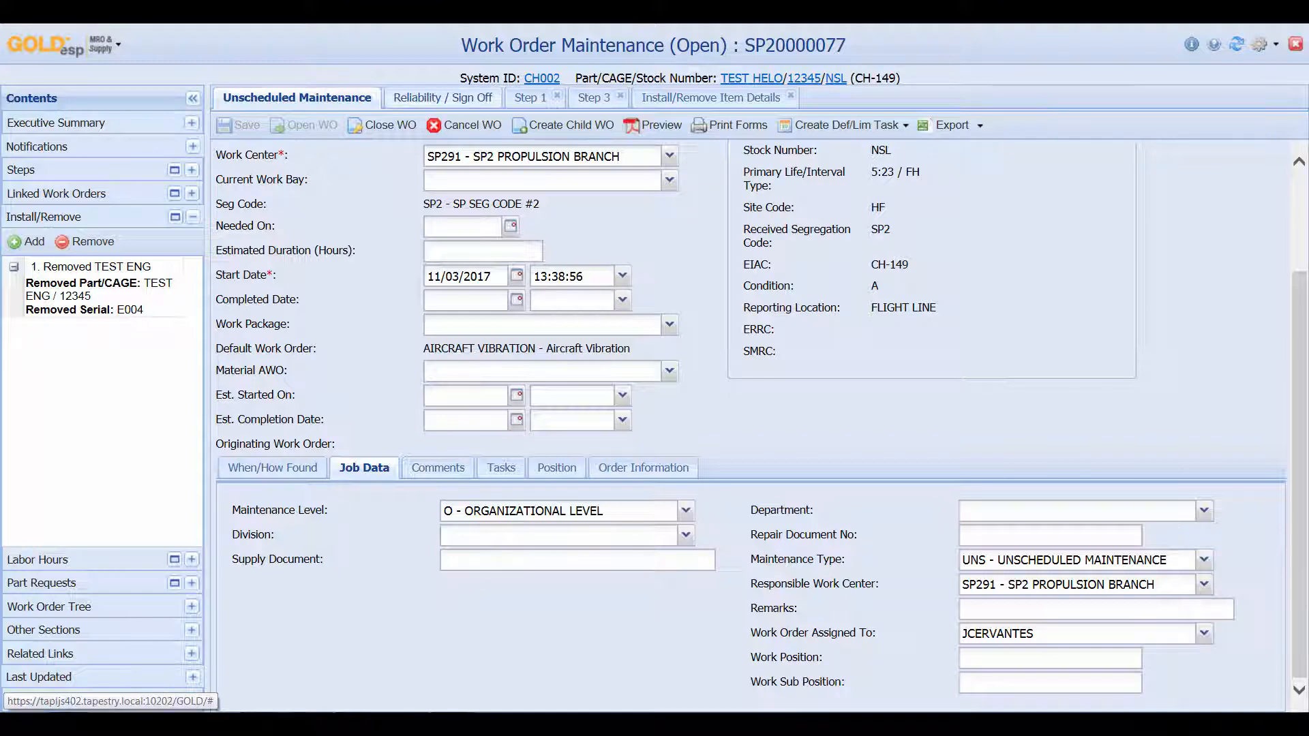
pyautogui.click(442, 98)
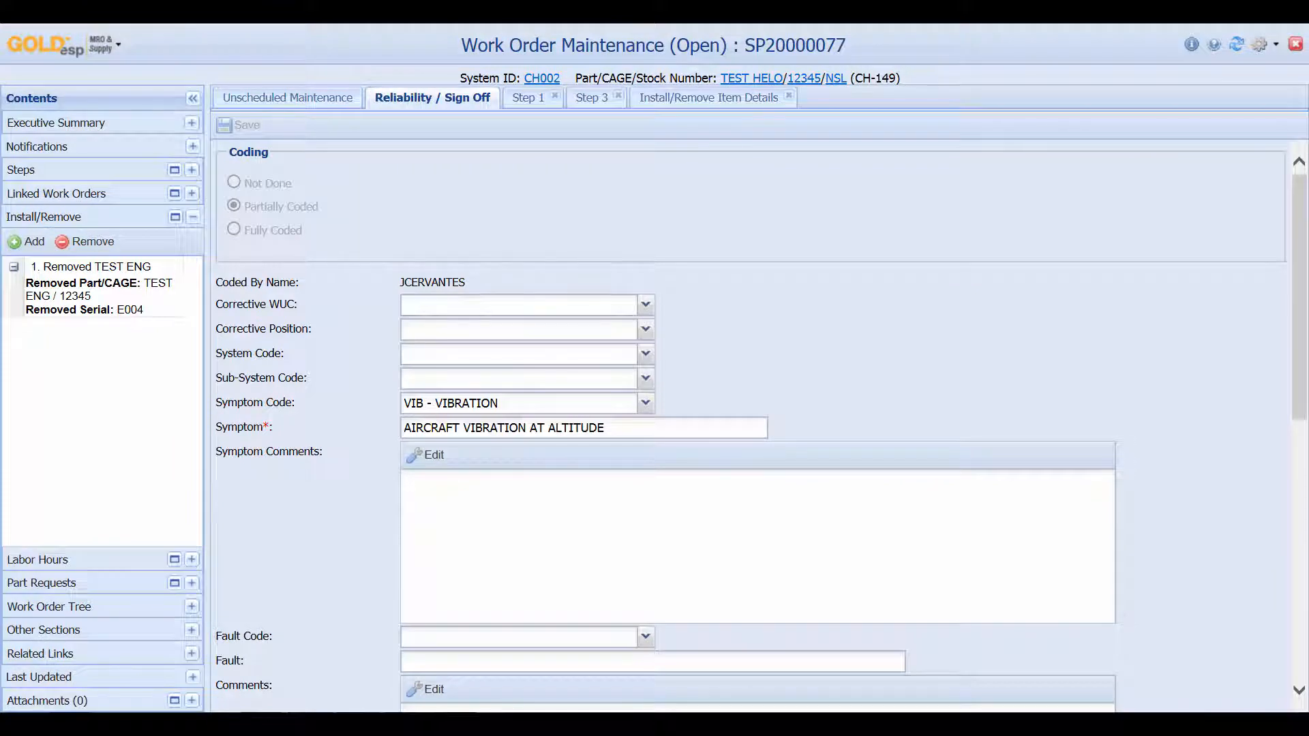
# Set corrective WUC 11000 for aircraft CH-149 and system code 15 AIRFRAME
pyautogui.click(518, 305)
pyautogui.write('1100')
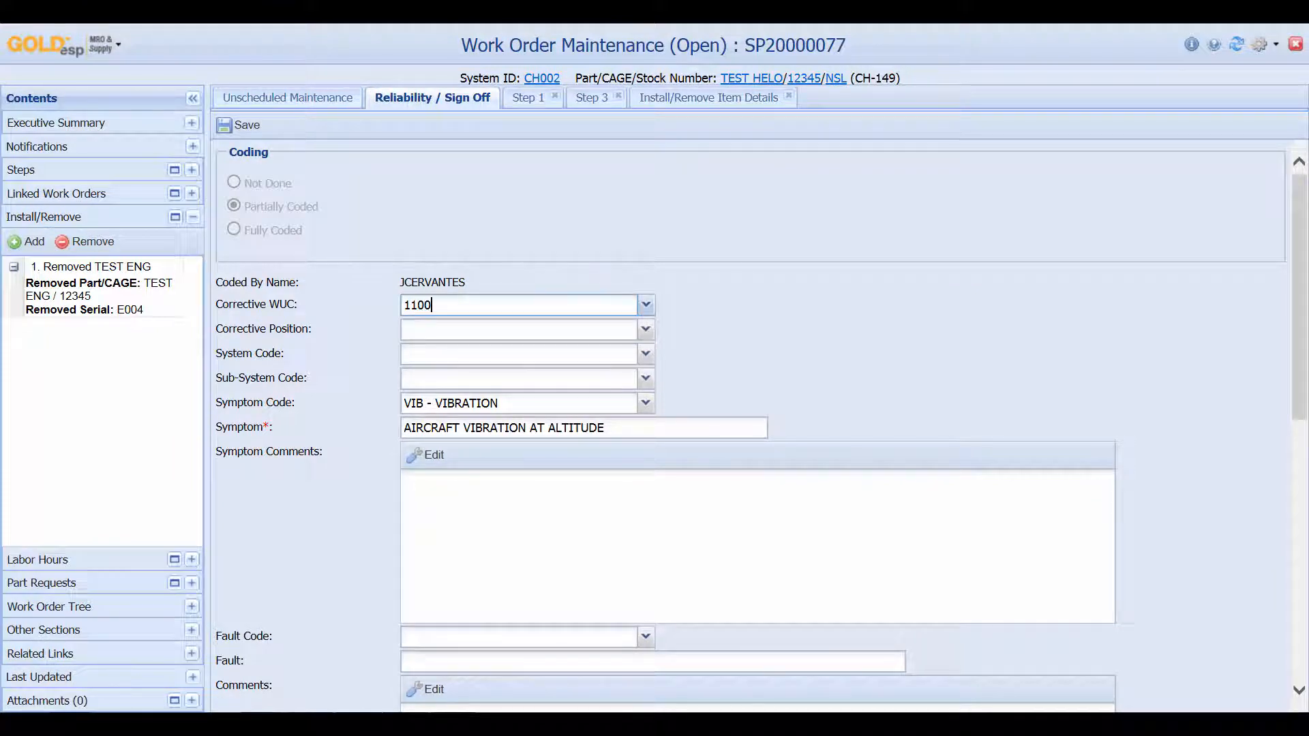
pyautogui.write('0')
pyautogui.click(645, 305)
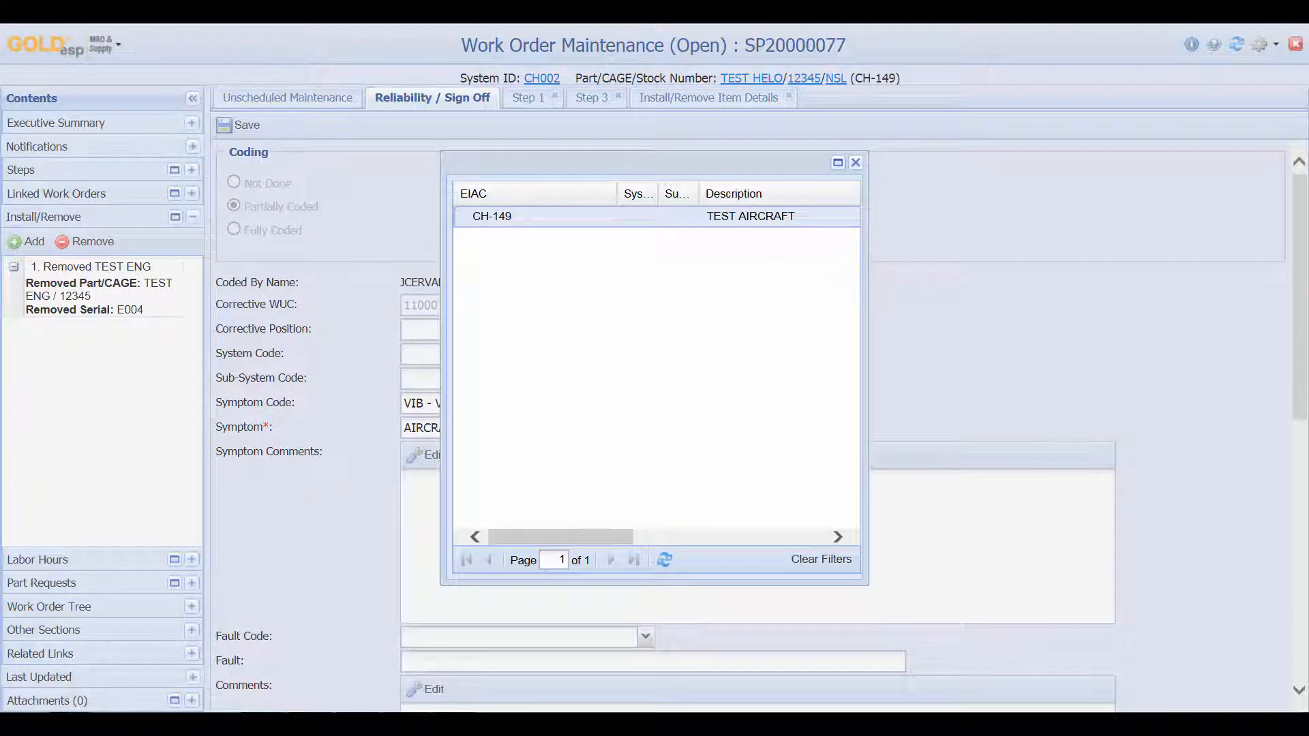
pyautogui.doubleClick(579, 217)
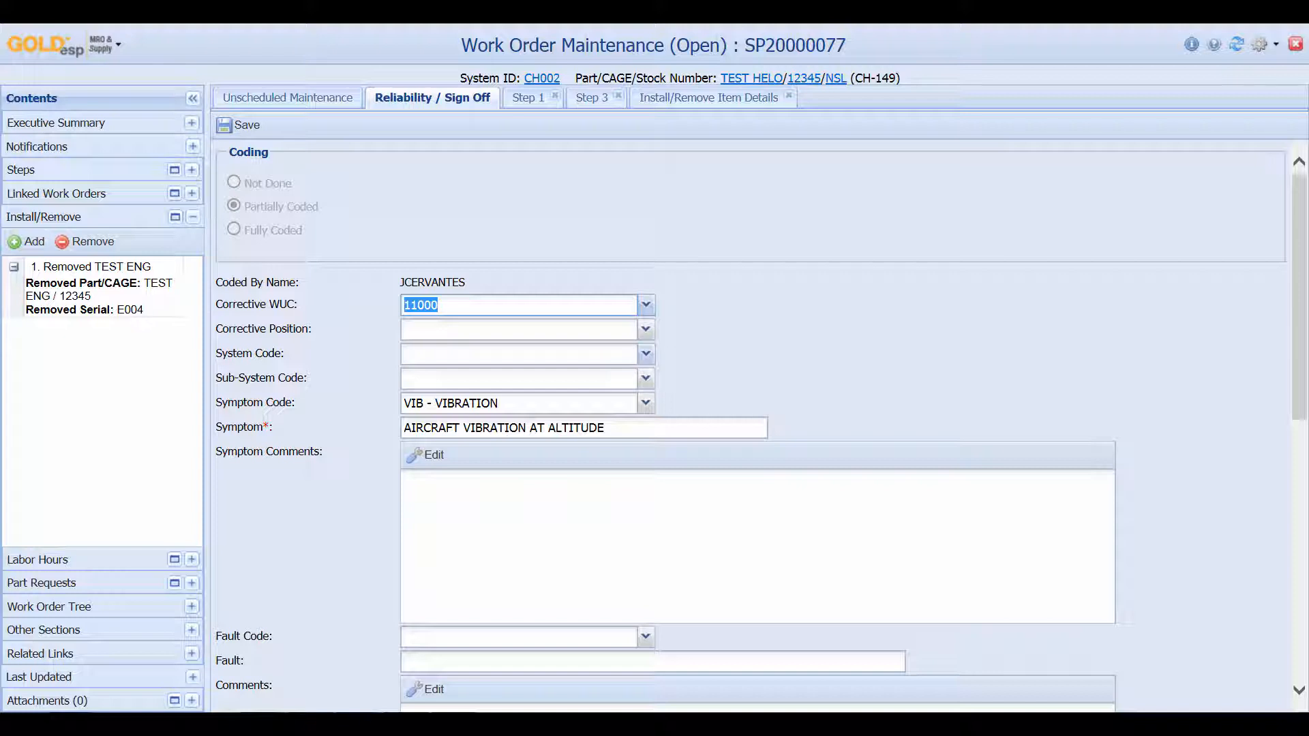
pyautogui.click(645, 354)
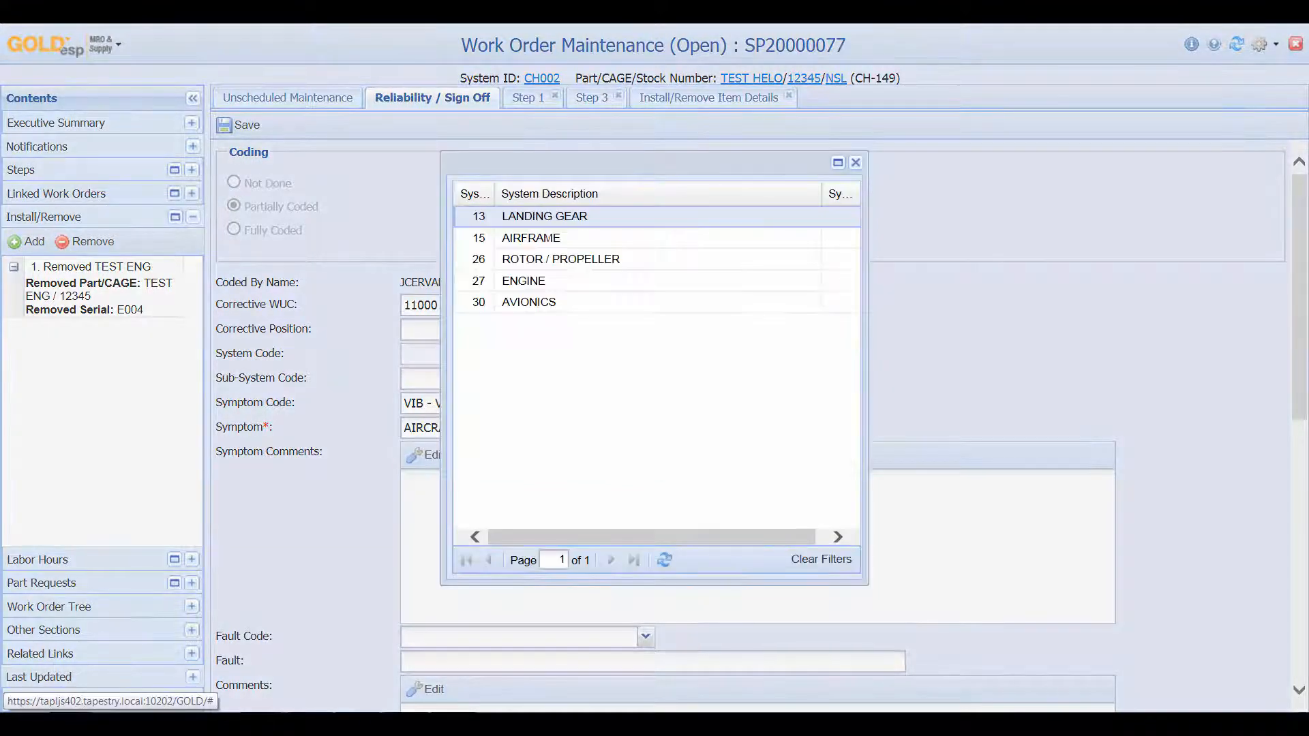
pyautogui.doubleClick(580, 238)
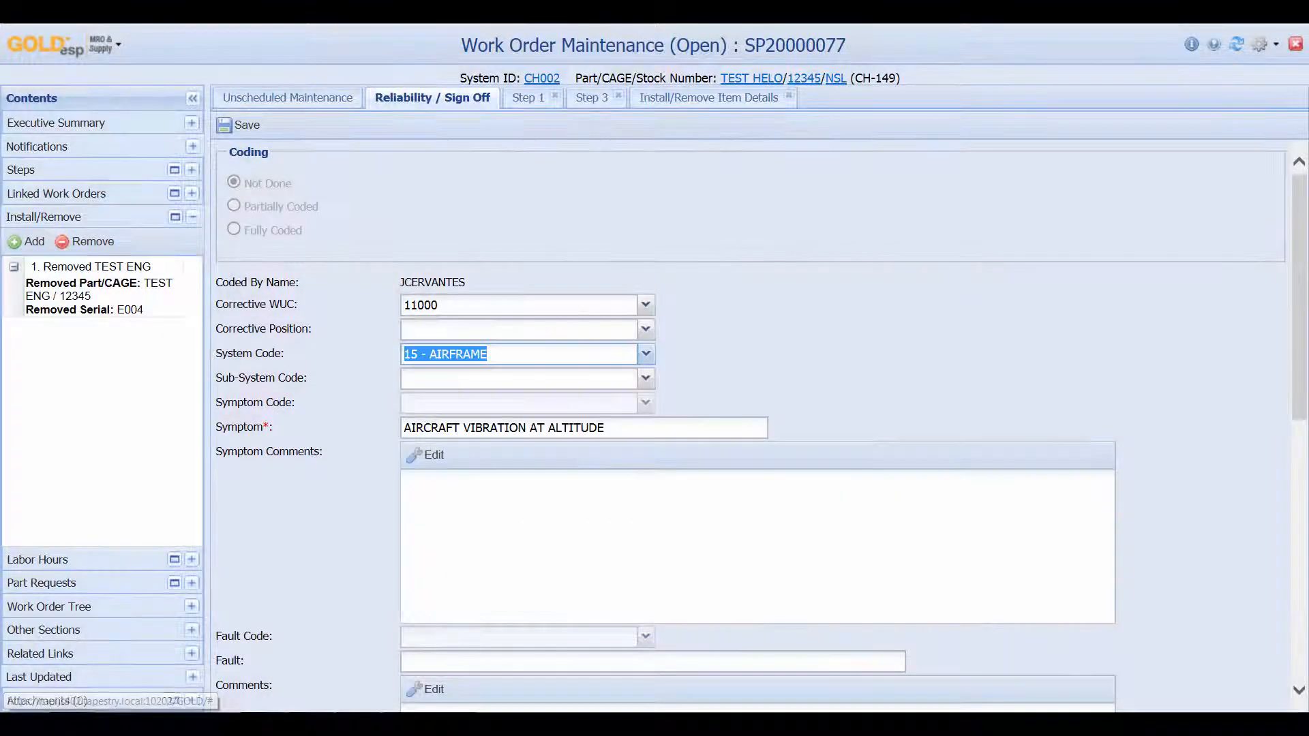
# Set sub-system code 00 GENERAL and symptom code AJF, fails to operate correctly
pyautogui.click(645, 379)
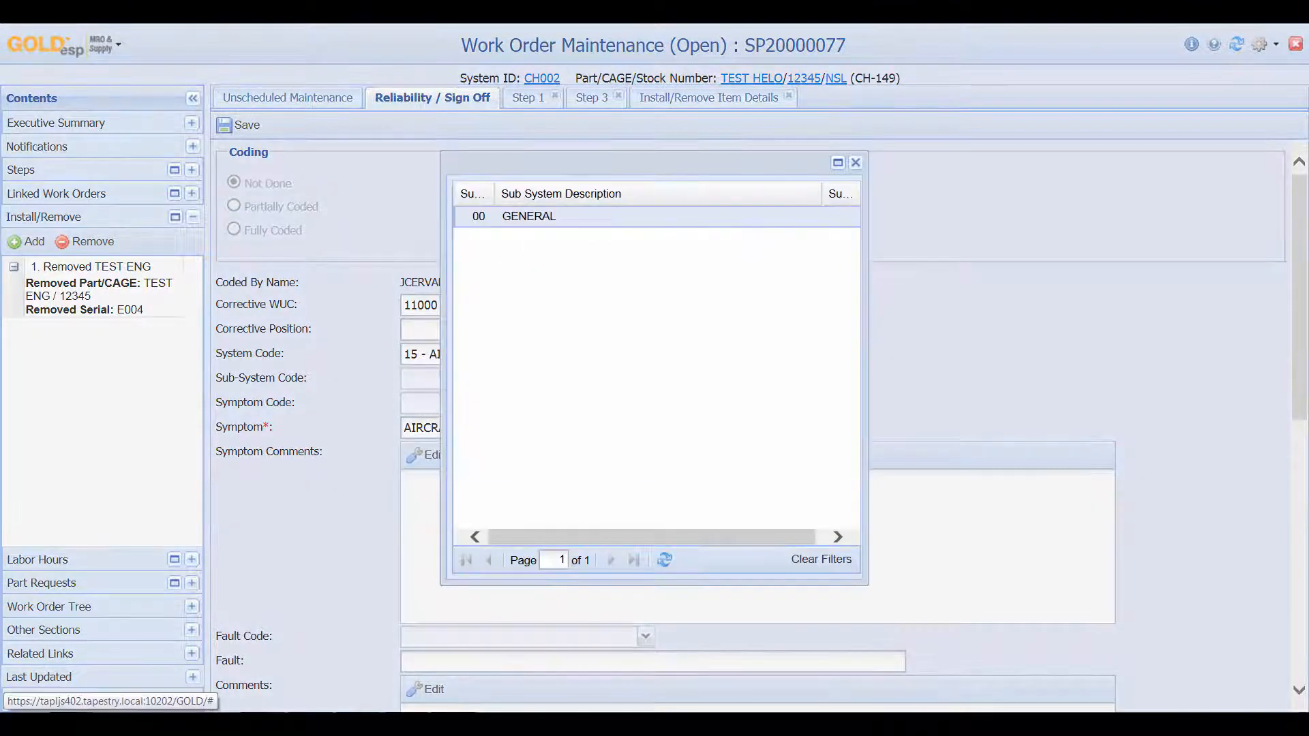
pyautogui.doubleClick(545, 216)
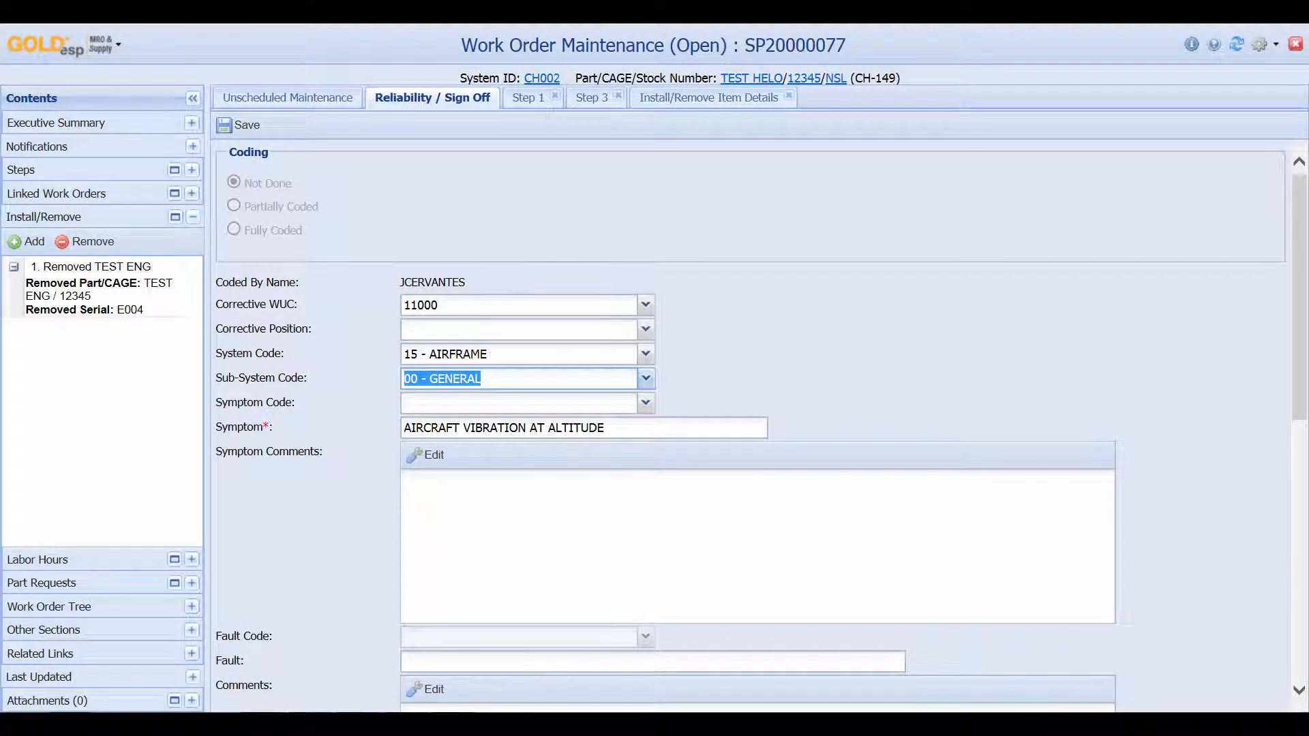
pyautogui.click(646, 402)
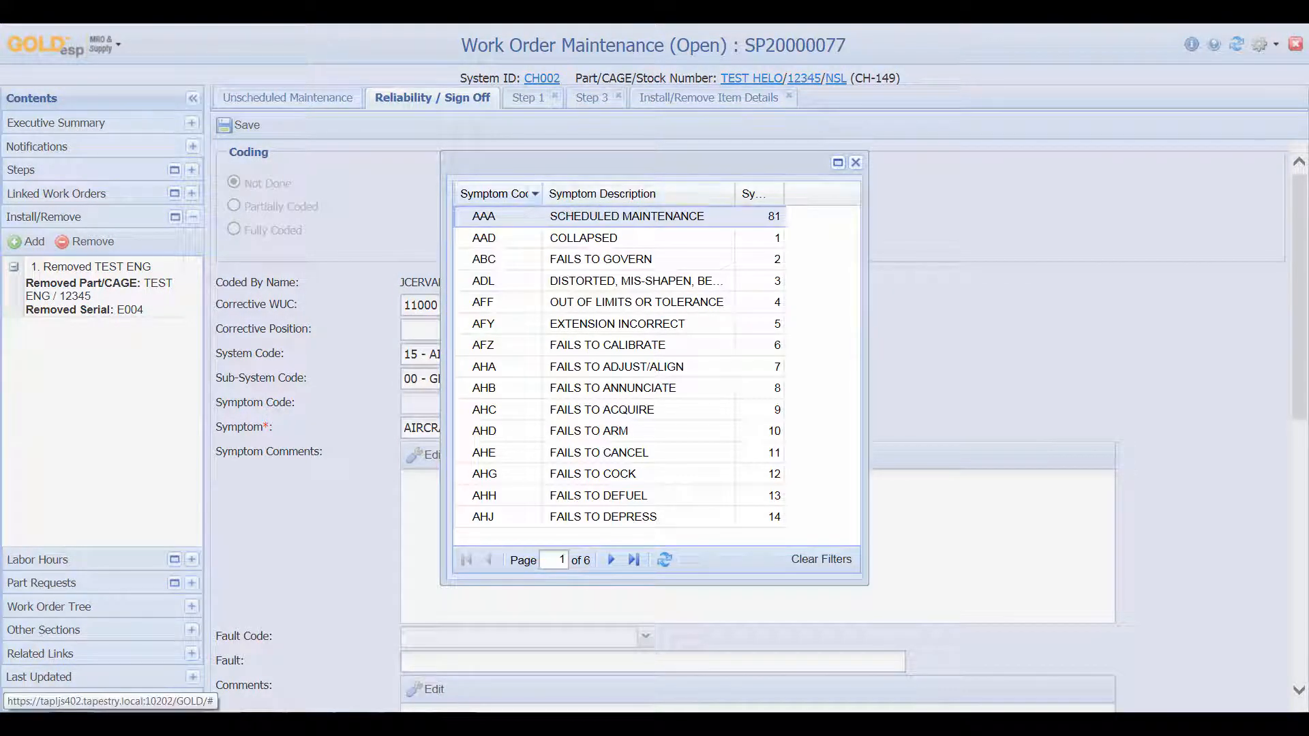
pyautogui.click(535, 194)
pyautogui.moveTo(600, 366)
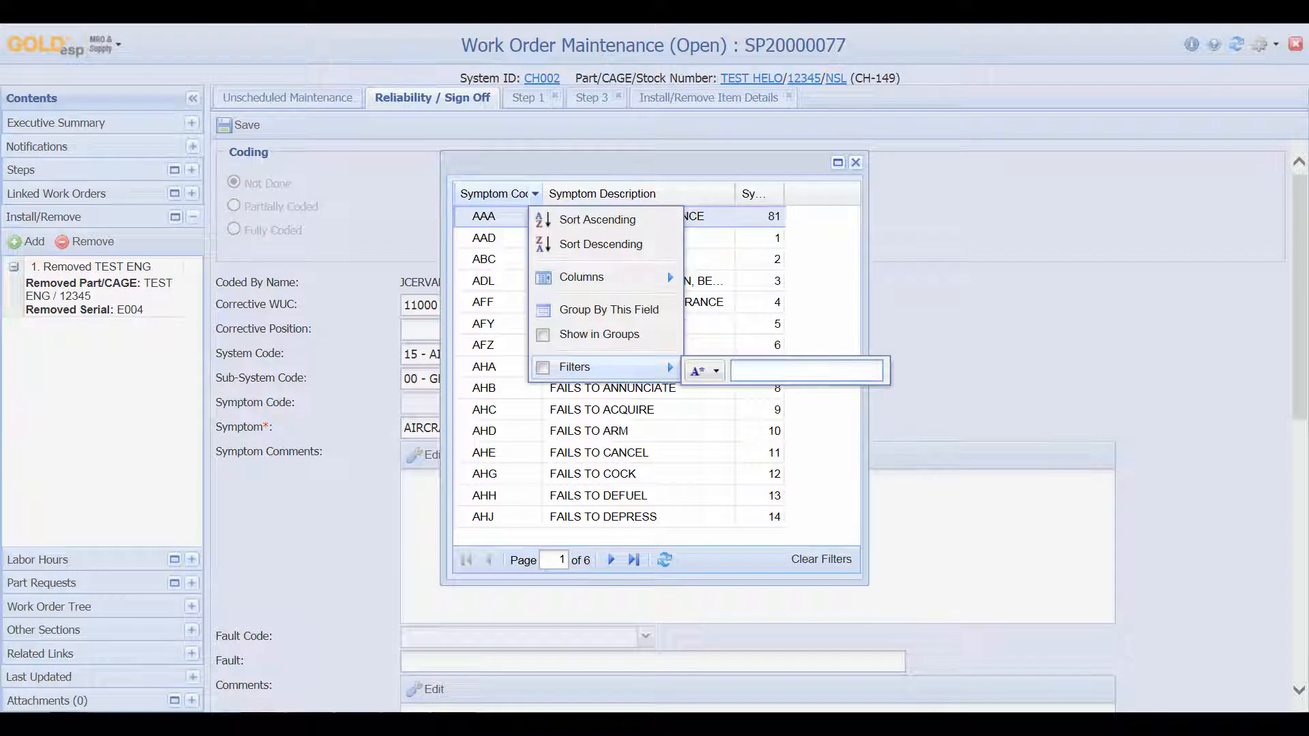
pyautogui.write('AJF')
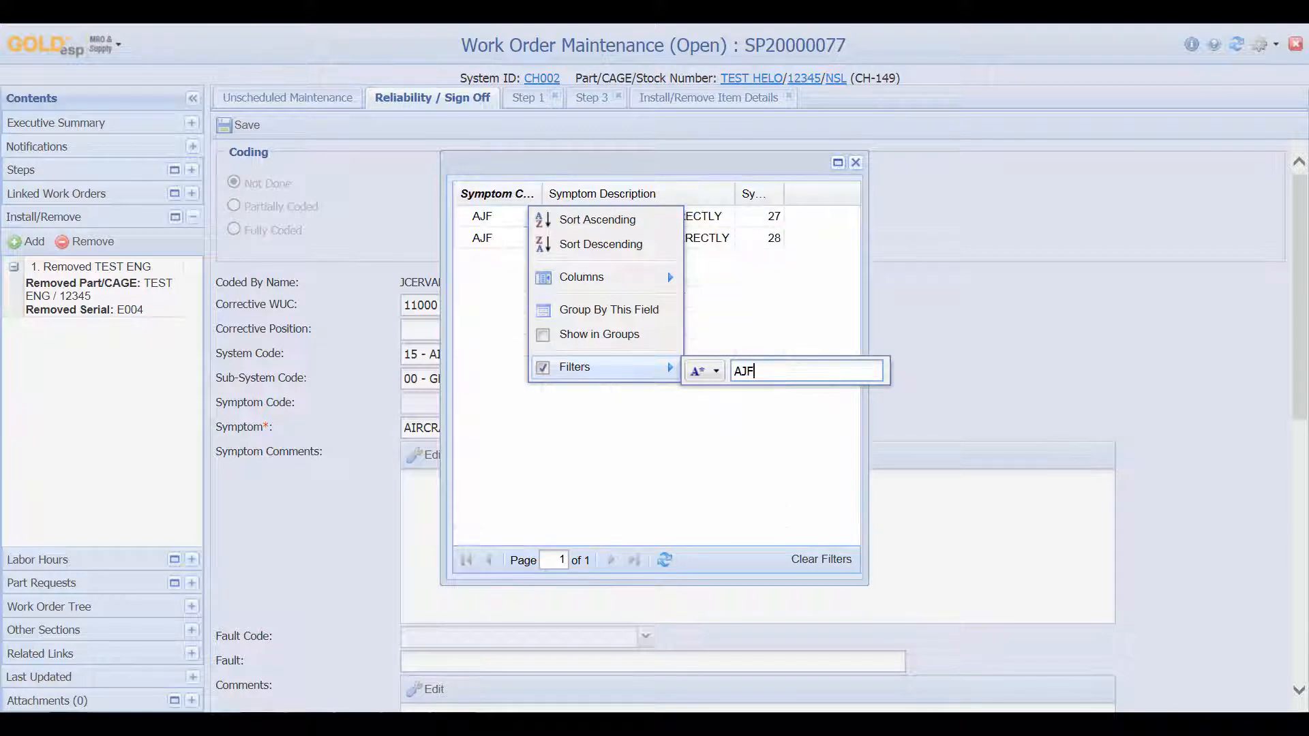
pyautogui.press('Escape')
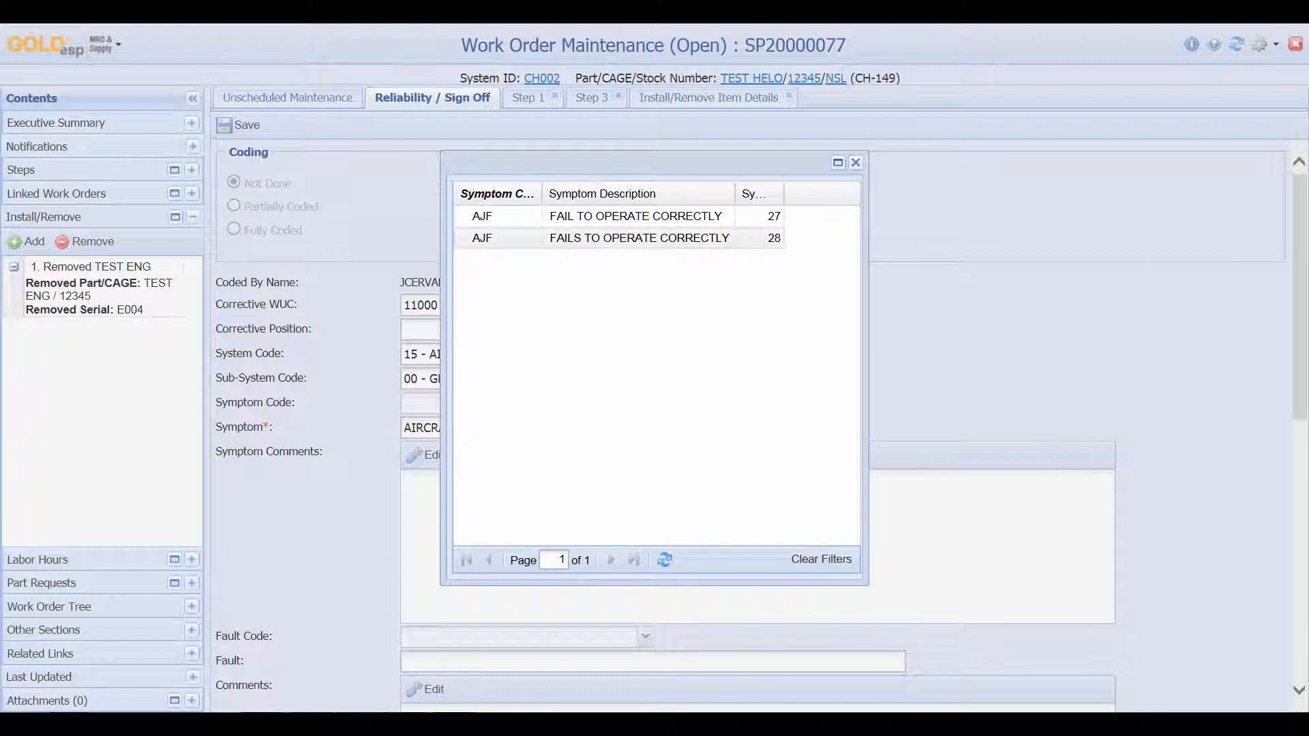
pyautogui.doubleClick(638, 238)
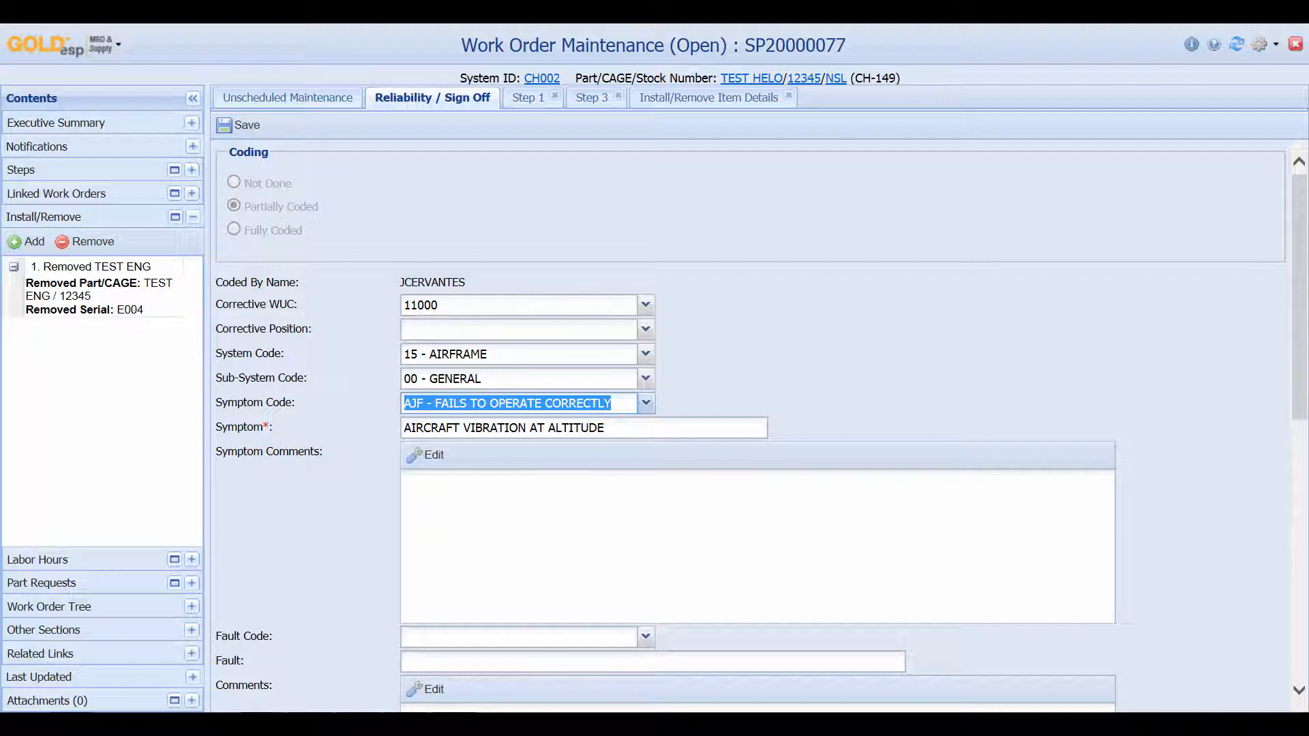
pyautogui.scroll(-5, 518, 307)
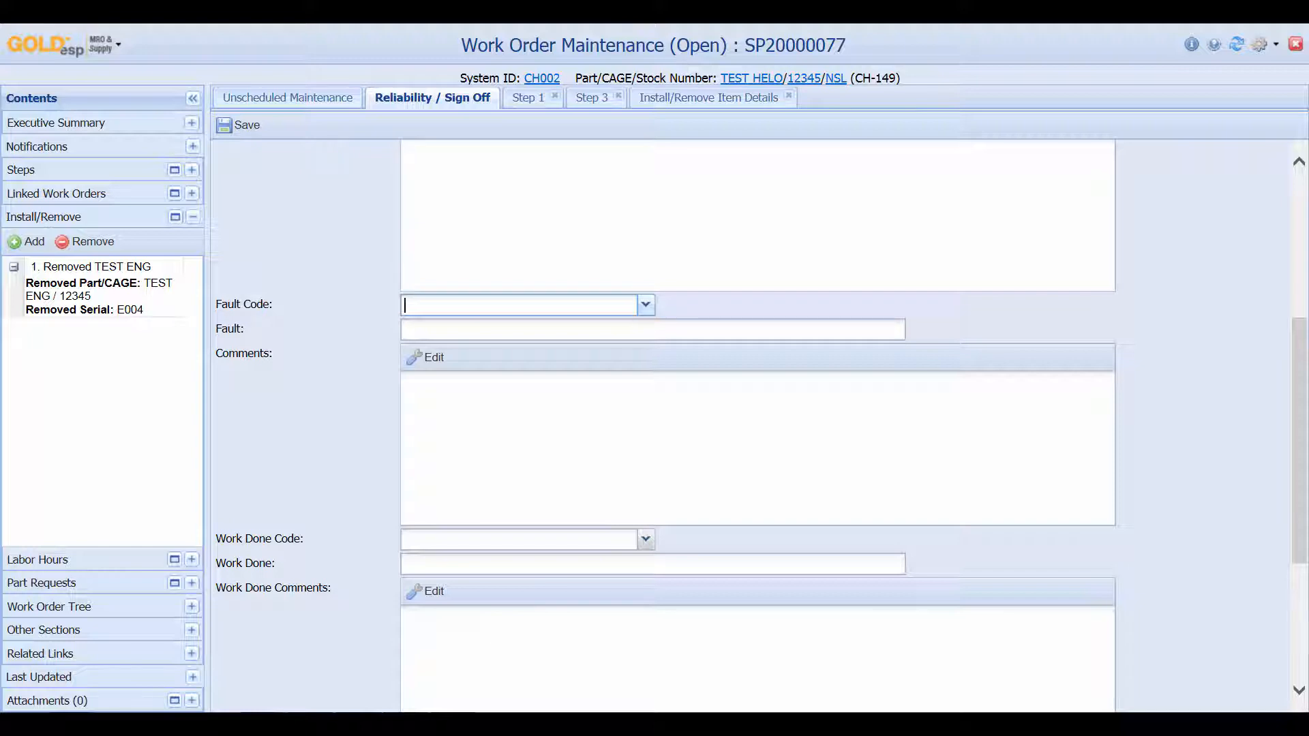
# Set fault code 012, work done code A, and enter REPAIRED as the work done
pyautogui.click(645, 305)
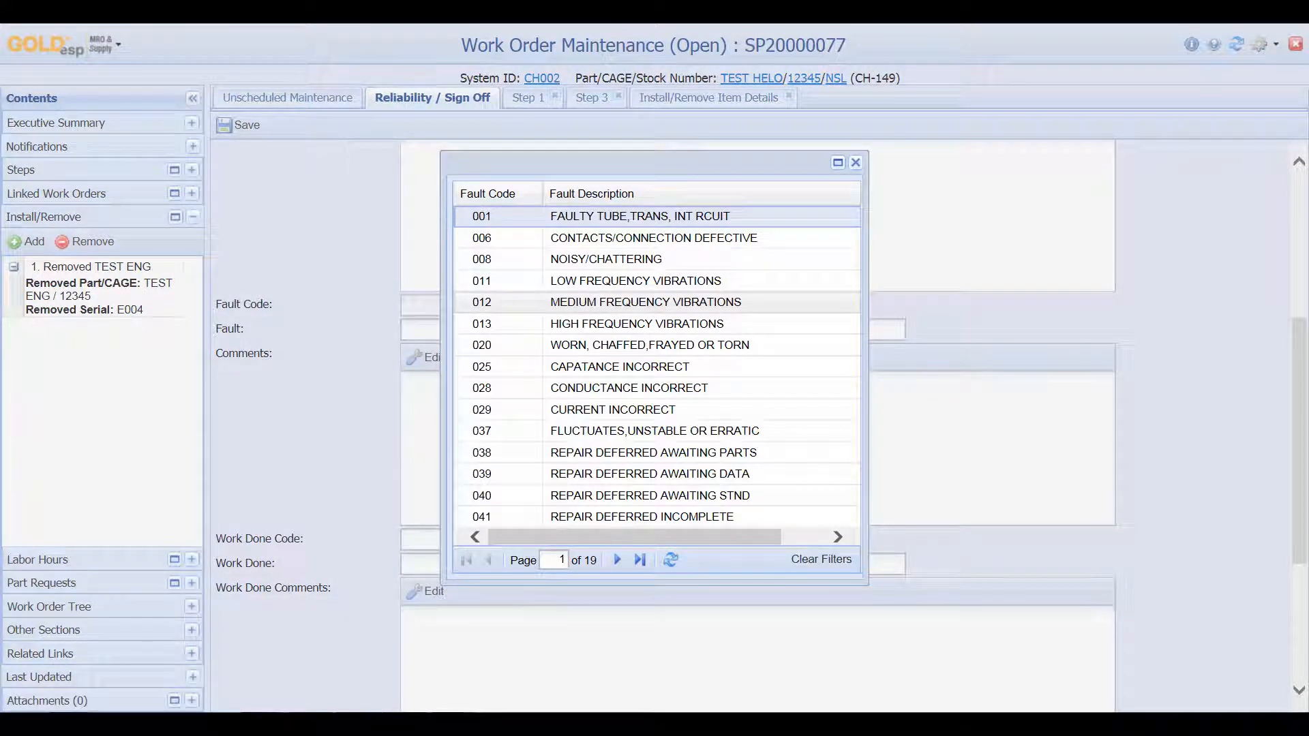
pyautogui.doubleClick(613, 302)
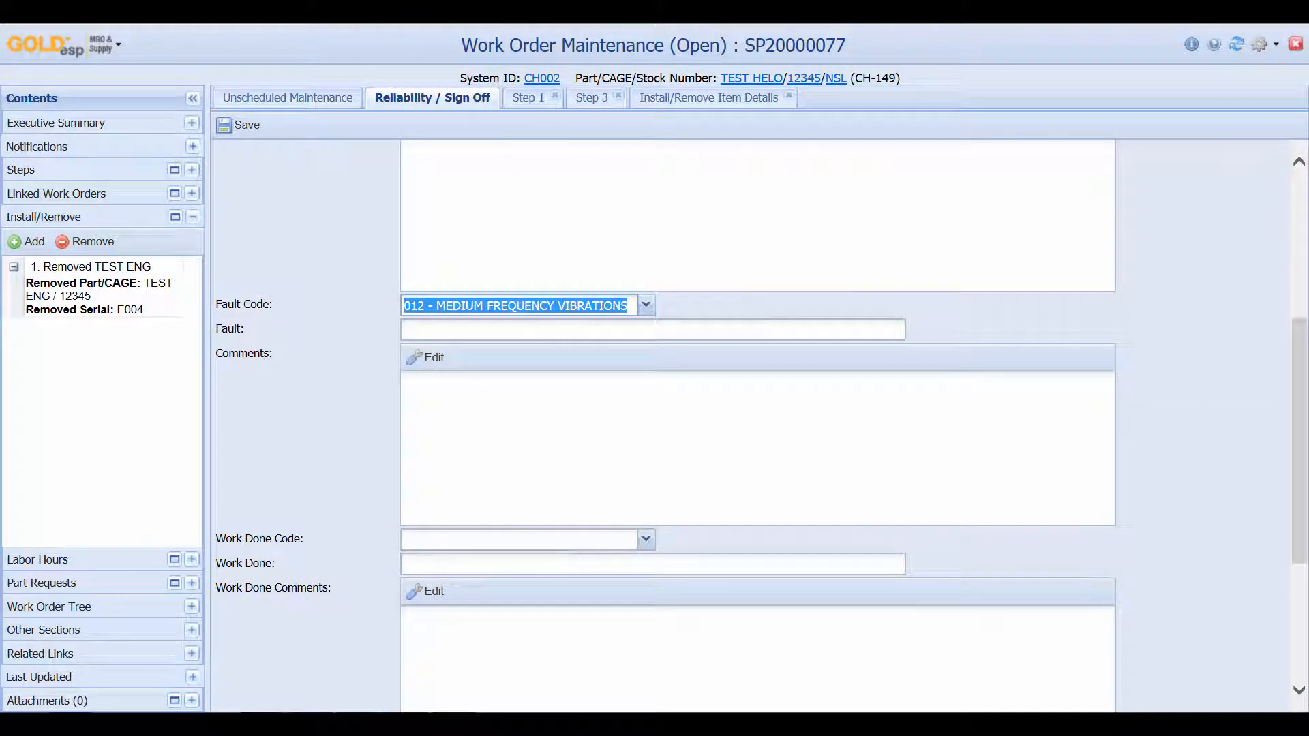
pyautogui.click(646, 538)
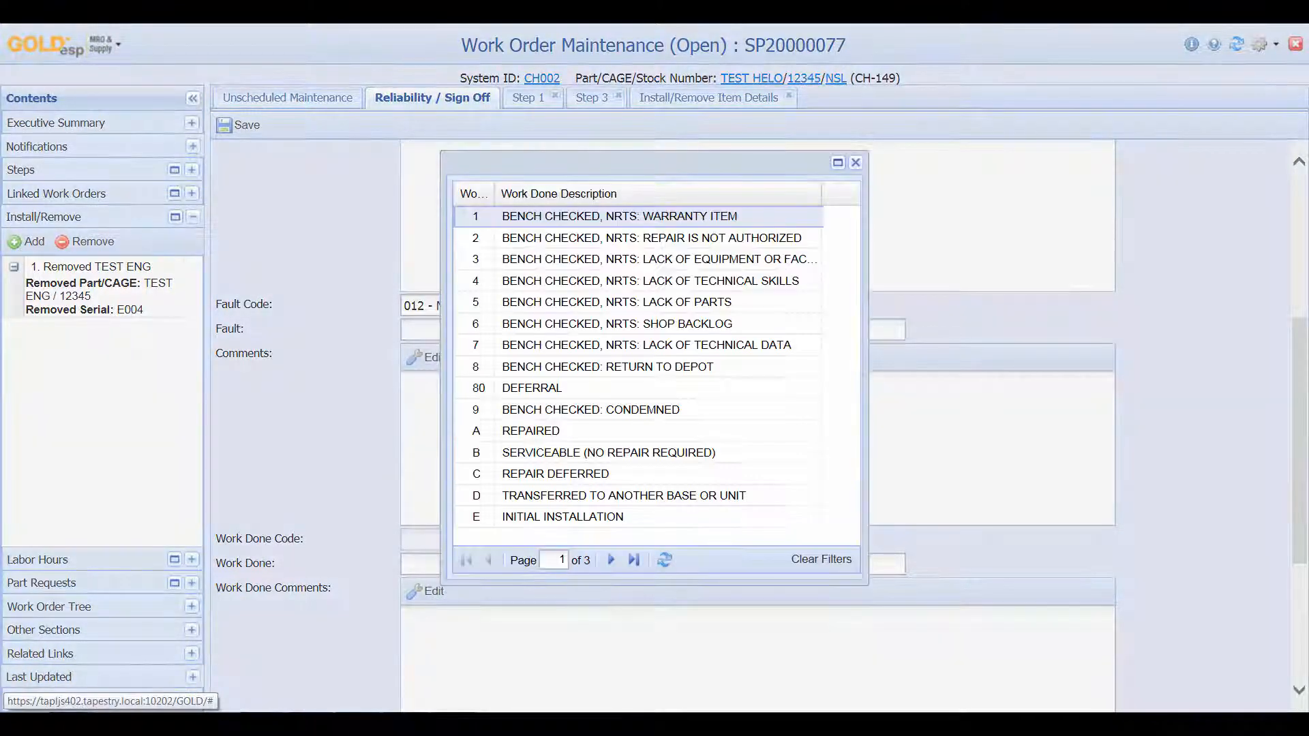
pyautogui.doubleClick(531, 431)
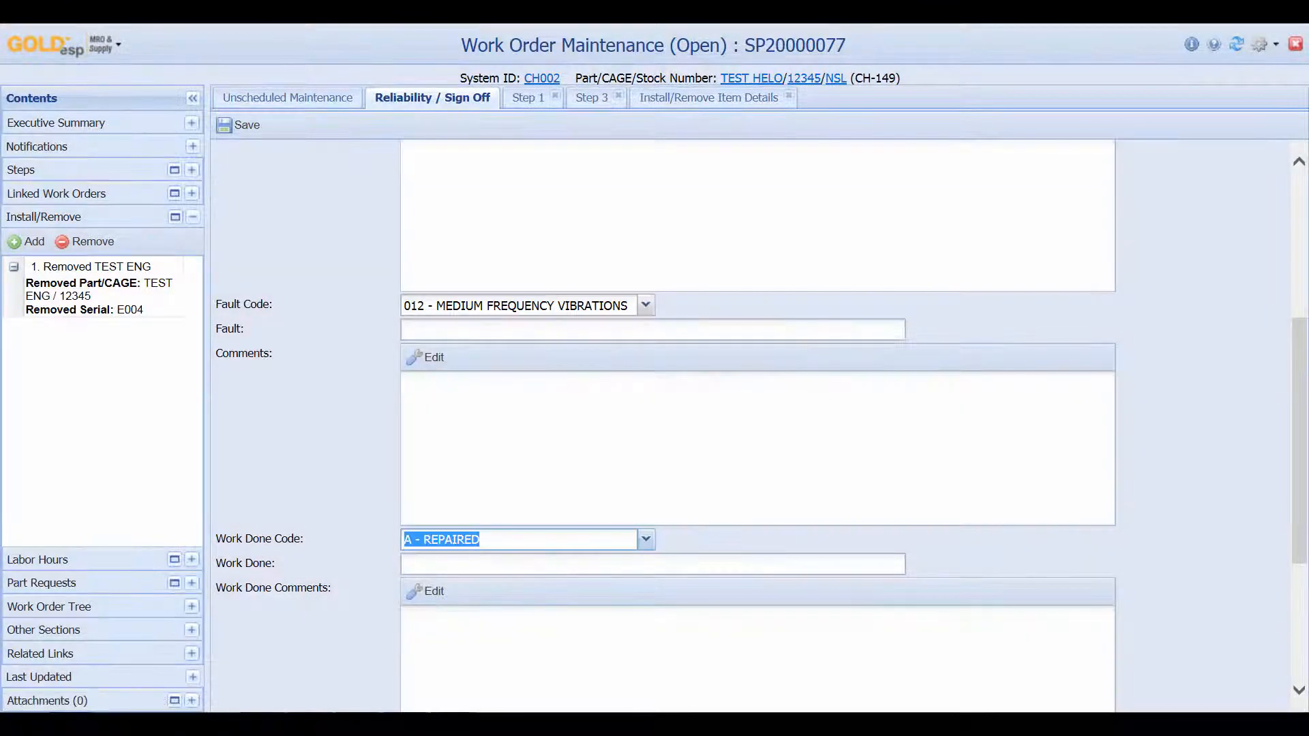
pyautogui.click(531, 564)
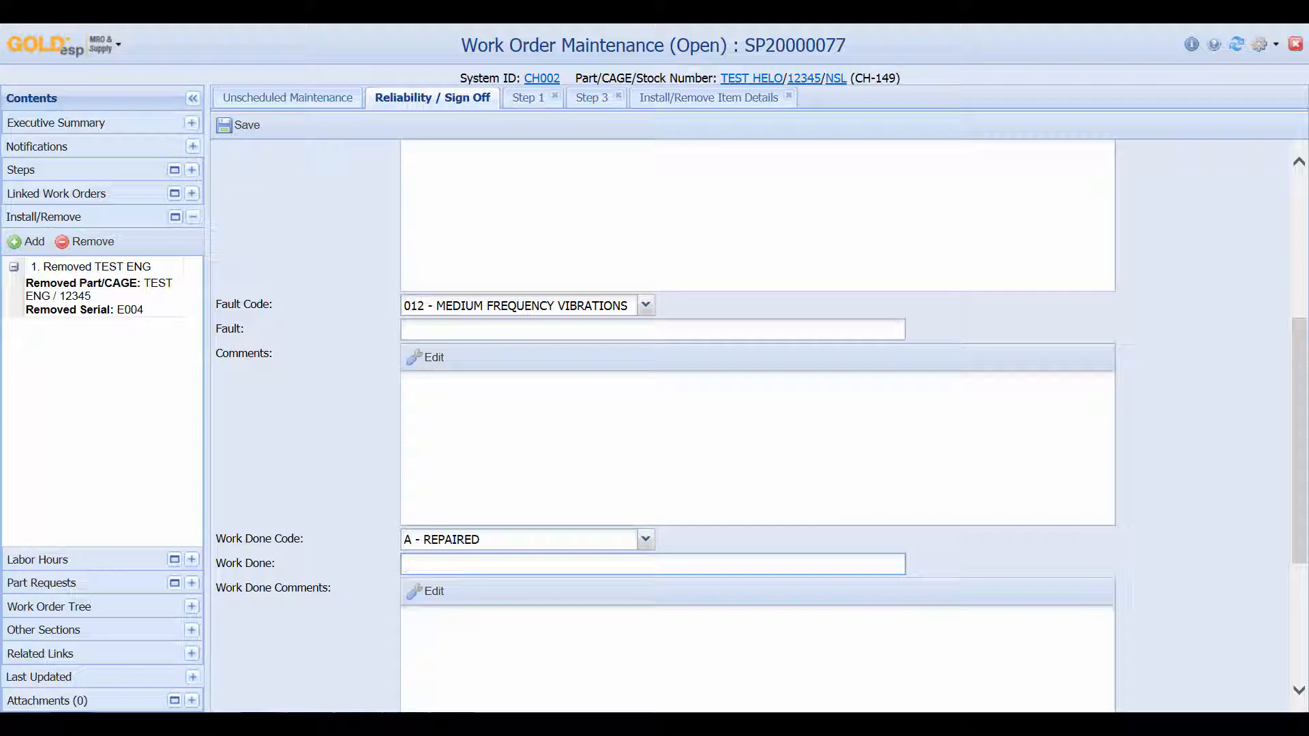
pyautogui.write('REPAIRED')
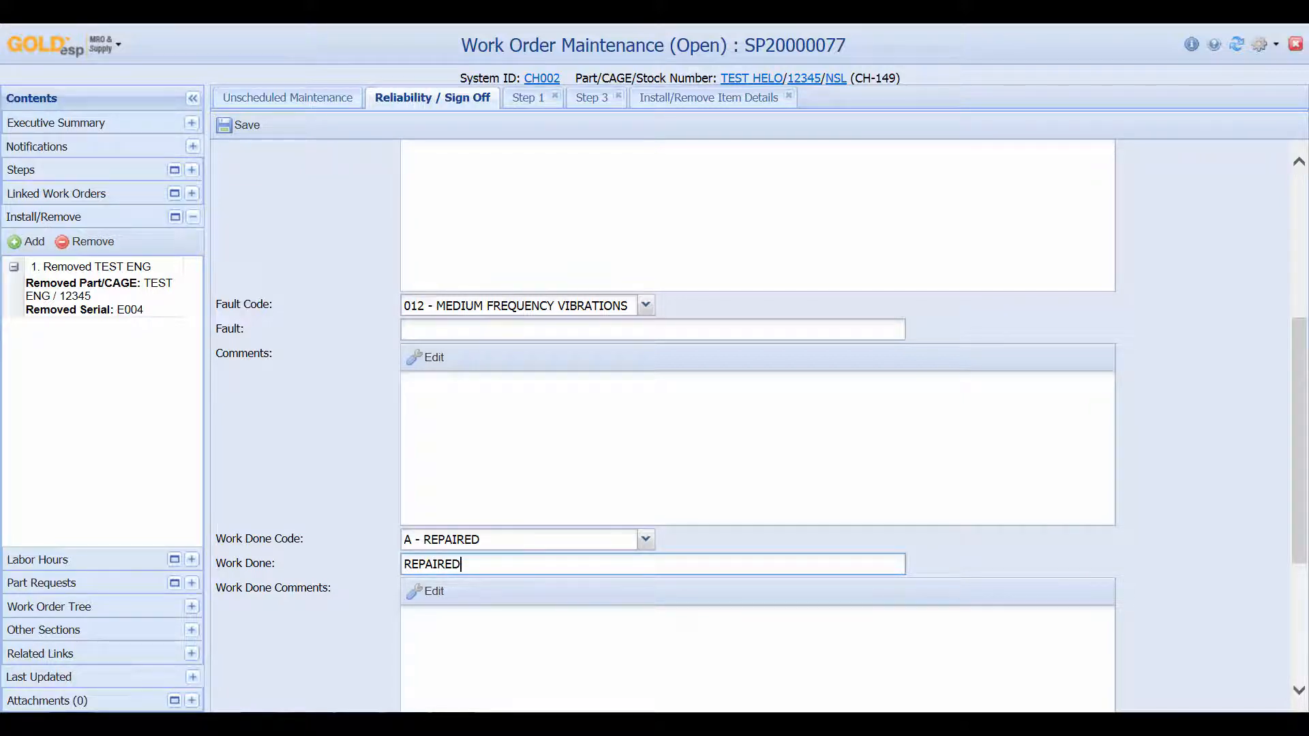
pyautogui.scroll(-4, 750, 423)
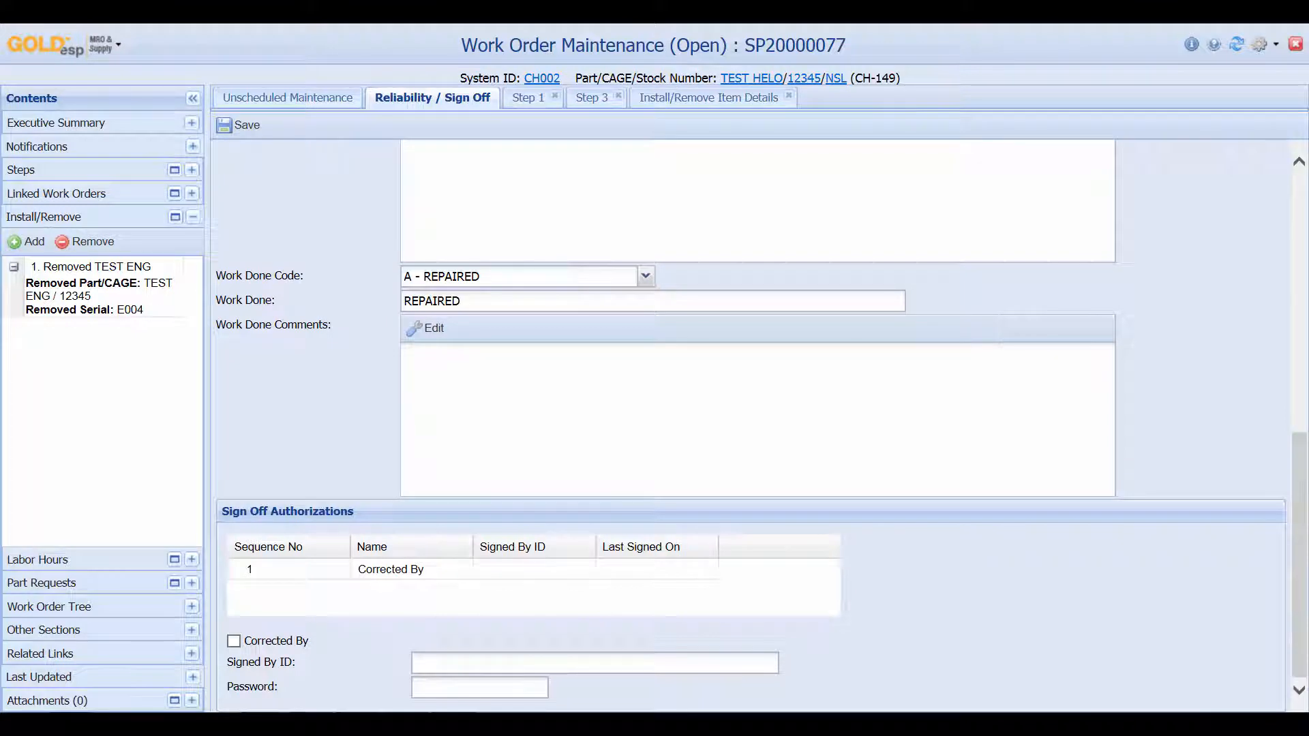
# Check Corrected By, enter the technician's signer ID and password, and save the work order
pyautogui.click(234, 641)
pyautogui.click(436, 663)
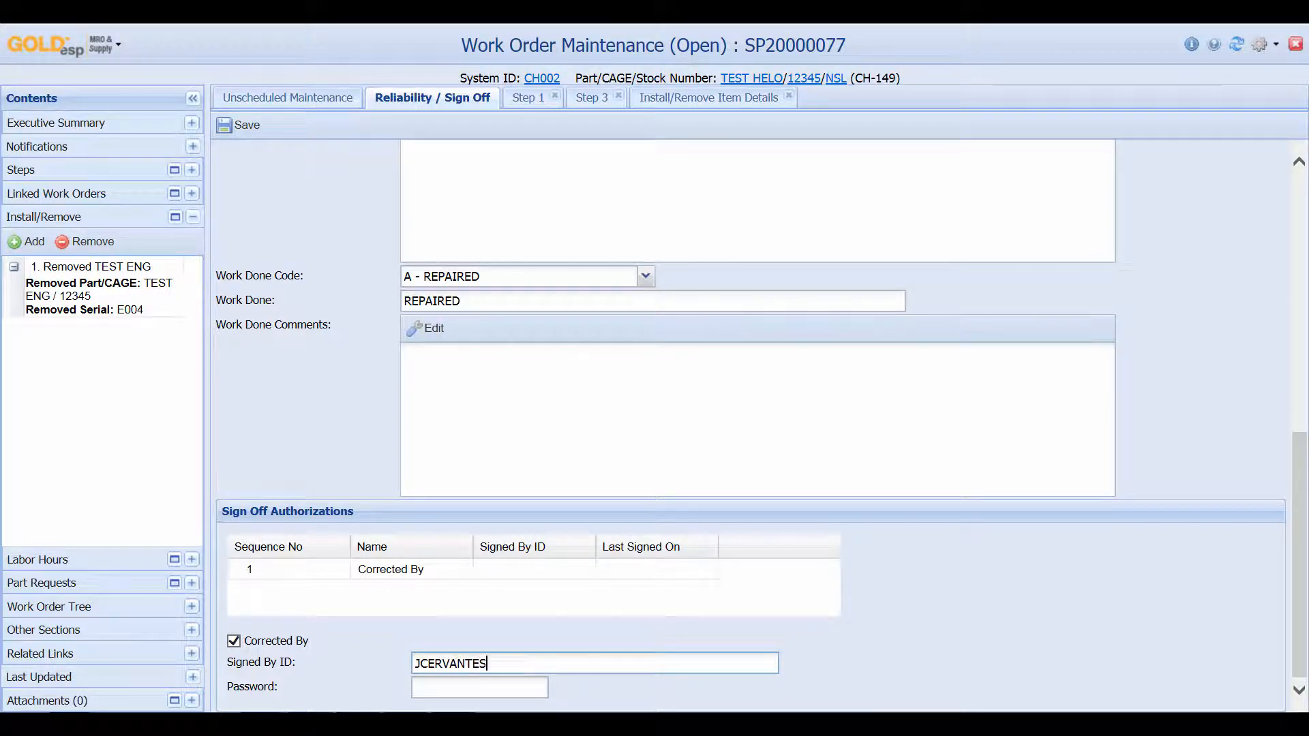
pyautogui.press('Tab')
pyautogui.write('•••••••••')
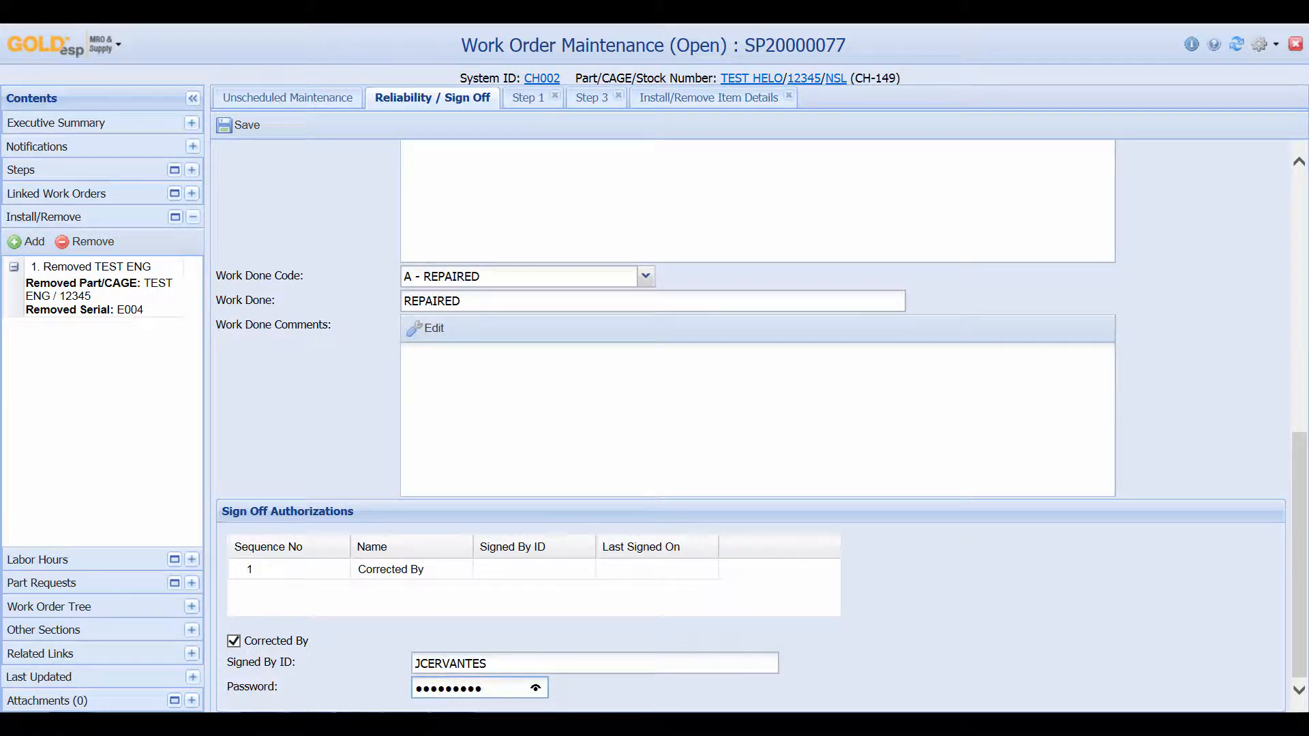
pyautogui.press('Return')
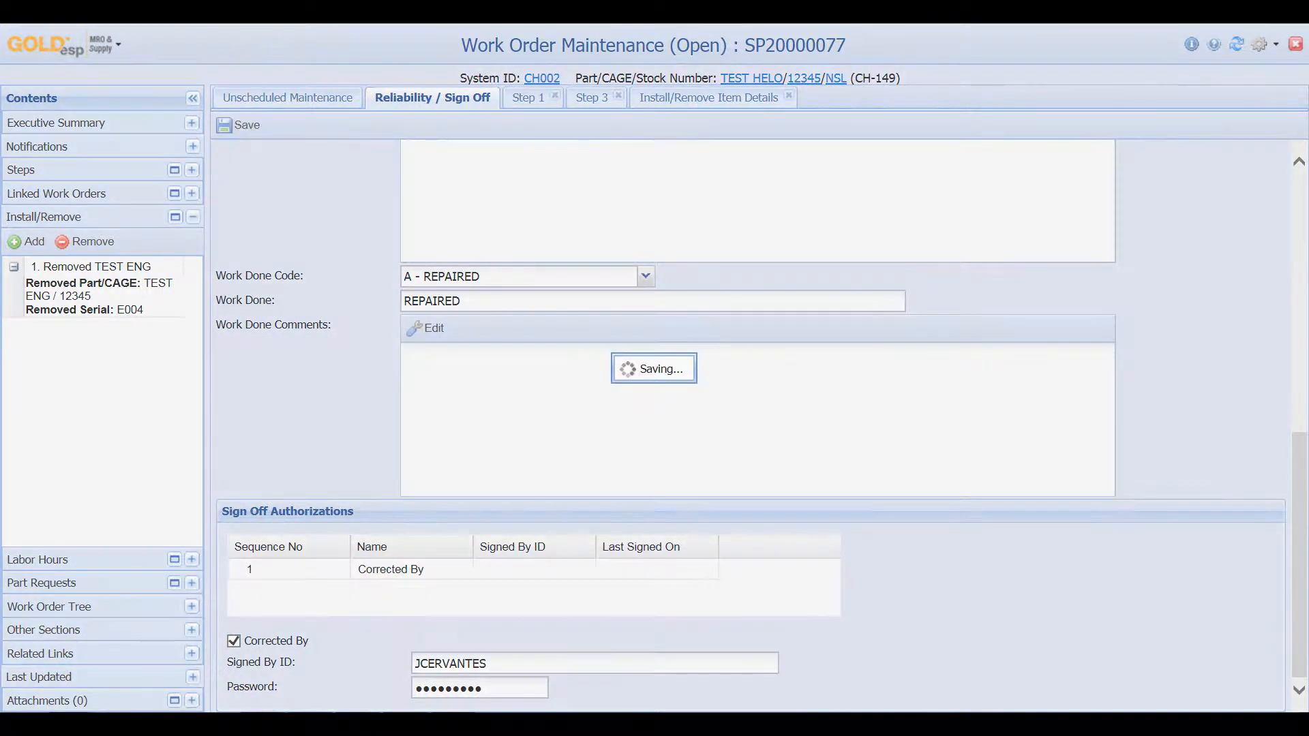